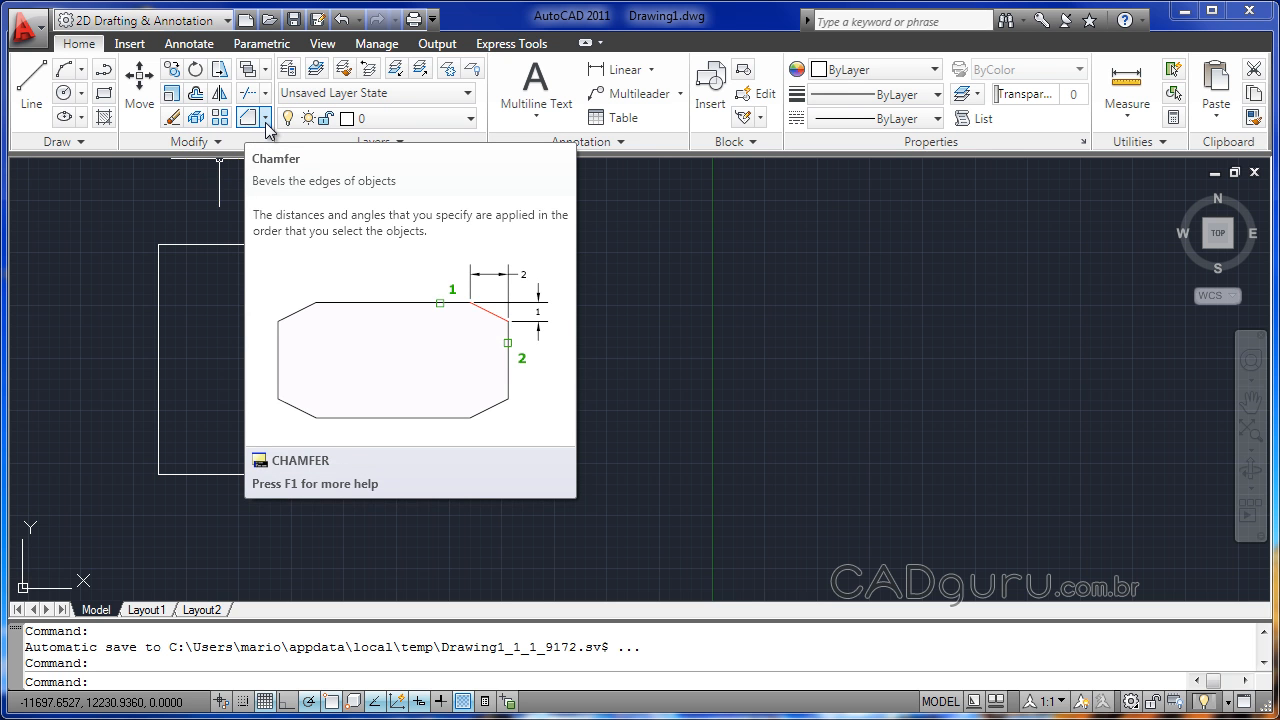
Fillet the rectangle's upper-right corner with a radius of 65.
{"action": "left_click", "coordinate": [266, 120]}
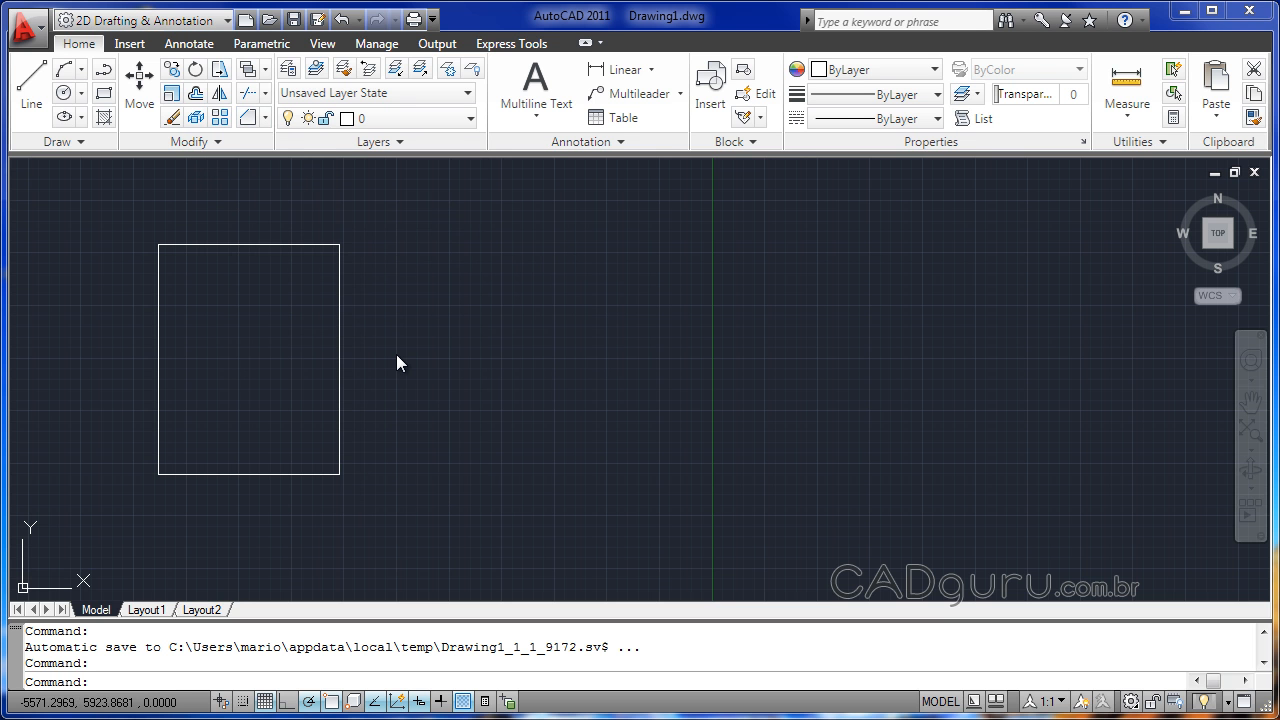
{"action": "left_click", "coordinate": [267, 118]}
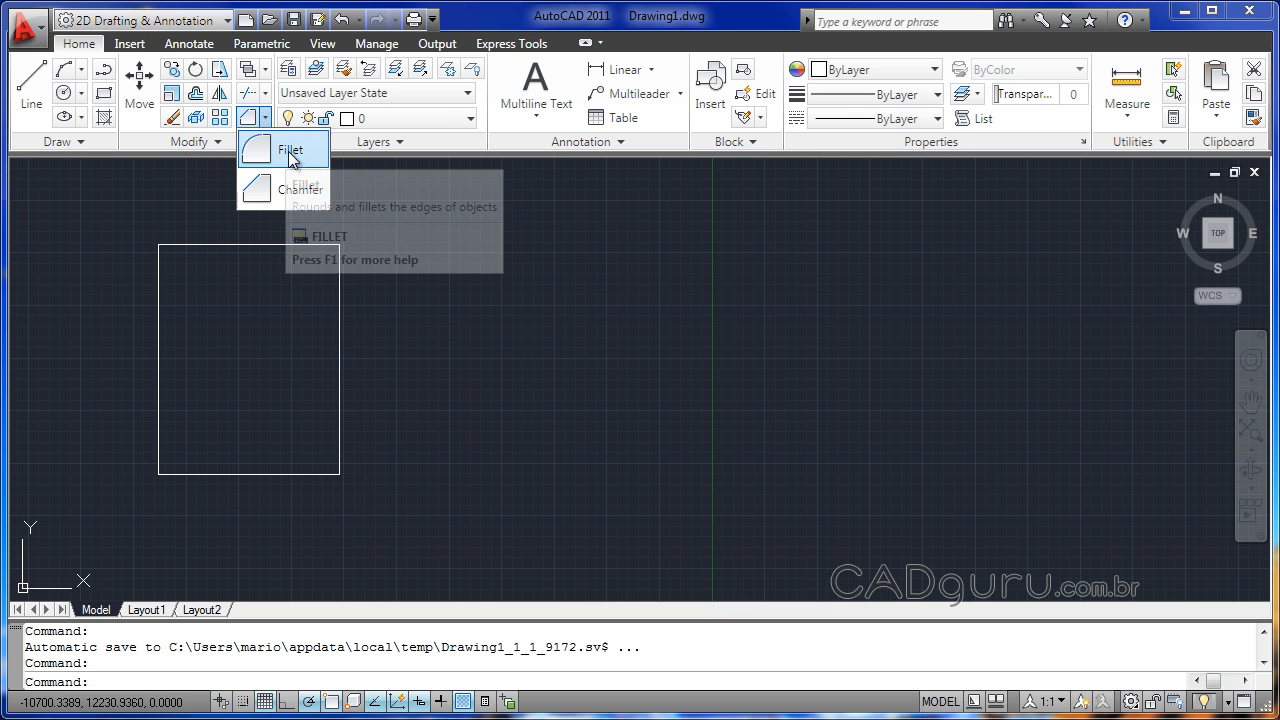
{"action": "left_click", "coordinate": [283, 152]}
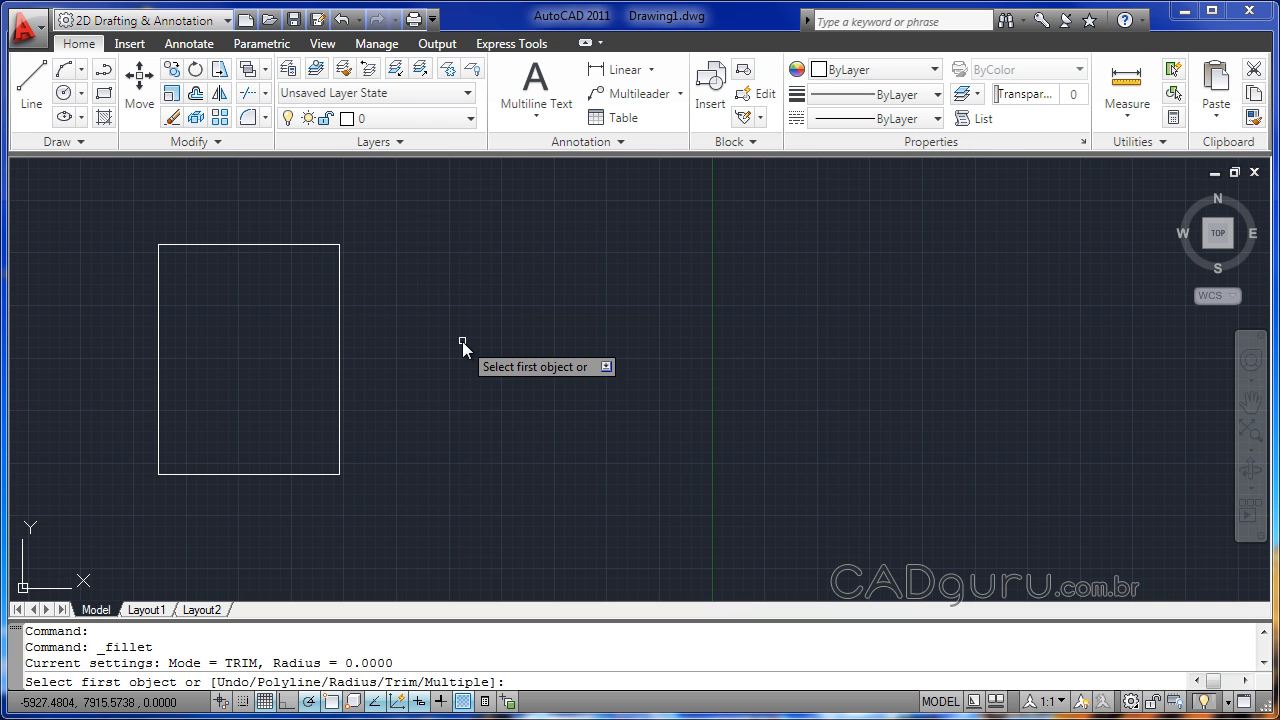
{"action": "type", "text": "r"}
{"action": "key", "text": "Return"}
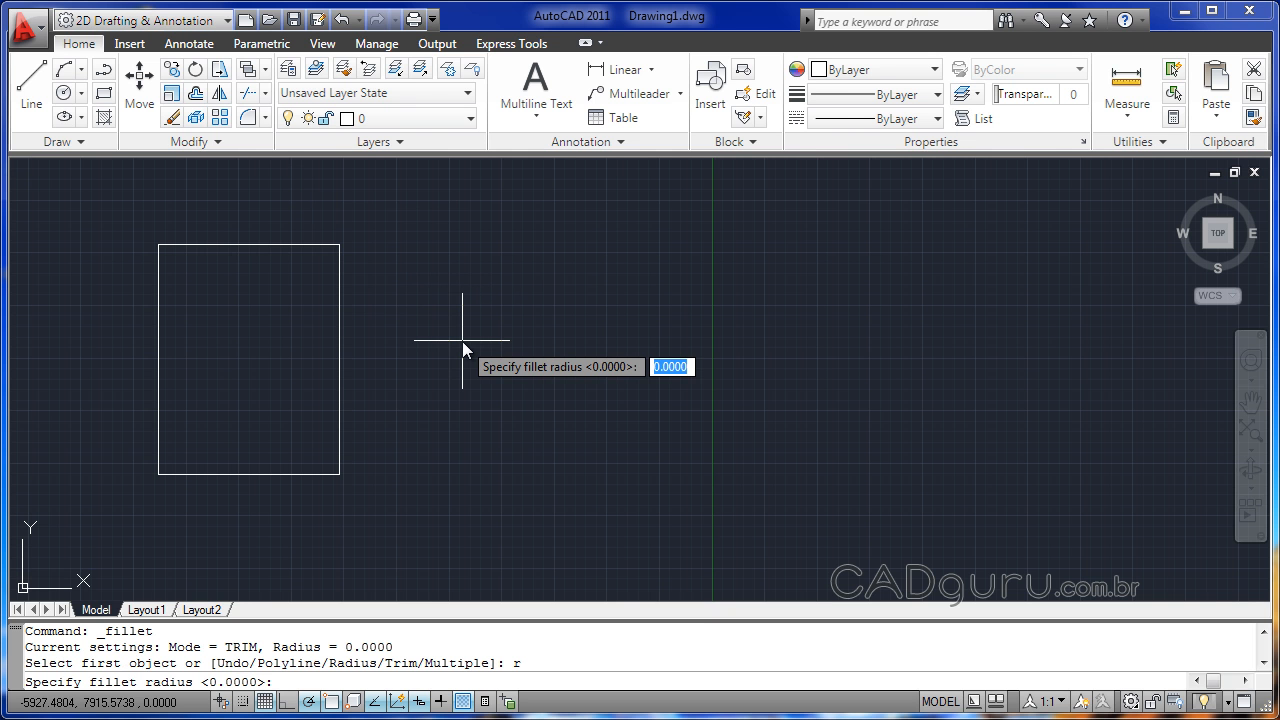
{"action": "type", "text": "65"}
{"action": "key", "text": "Return"}
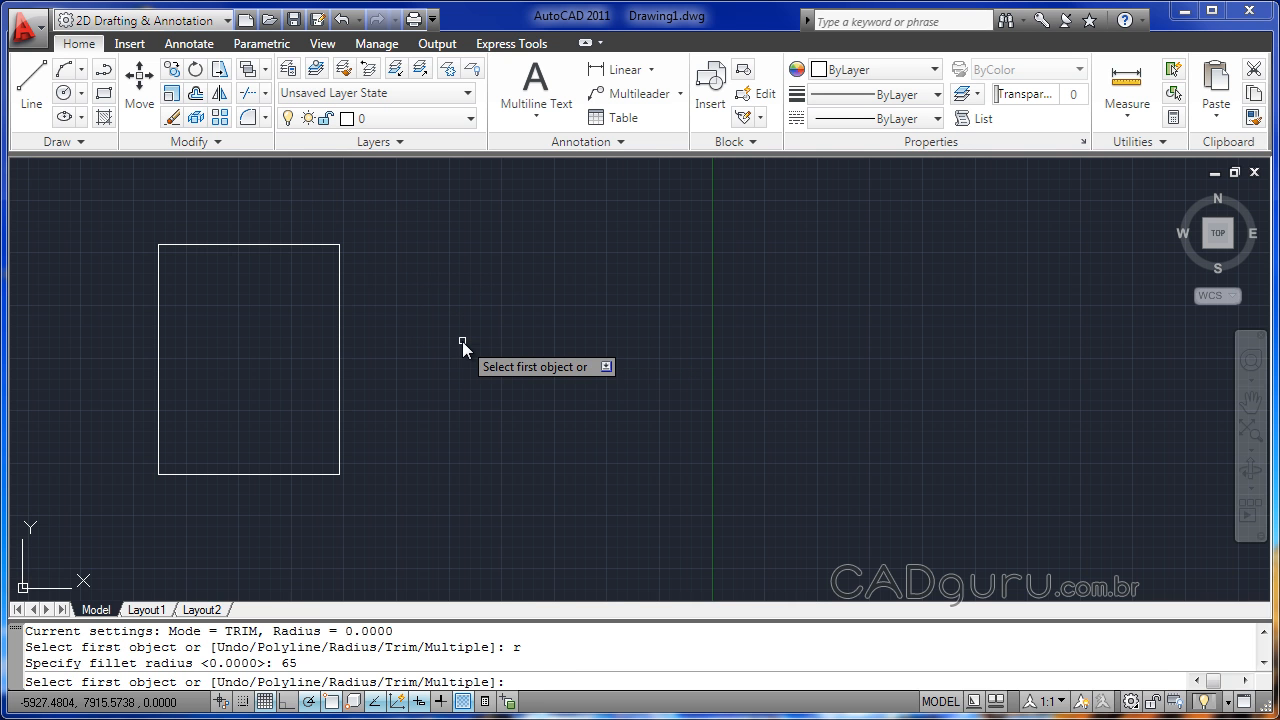
{"action": "left_click", "coordinate": [324, 246]}
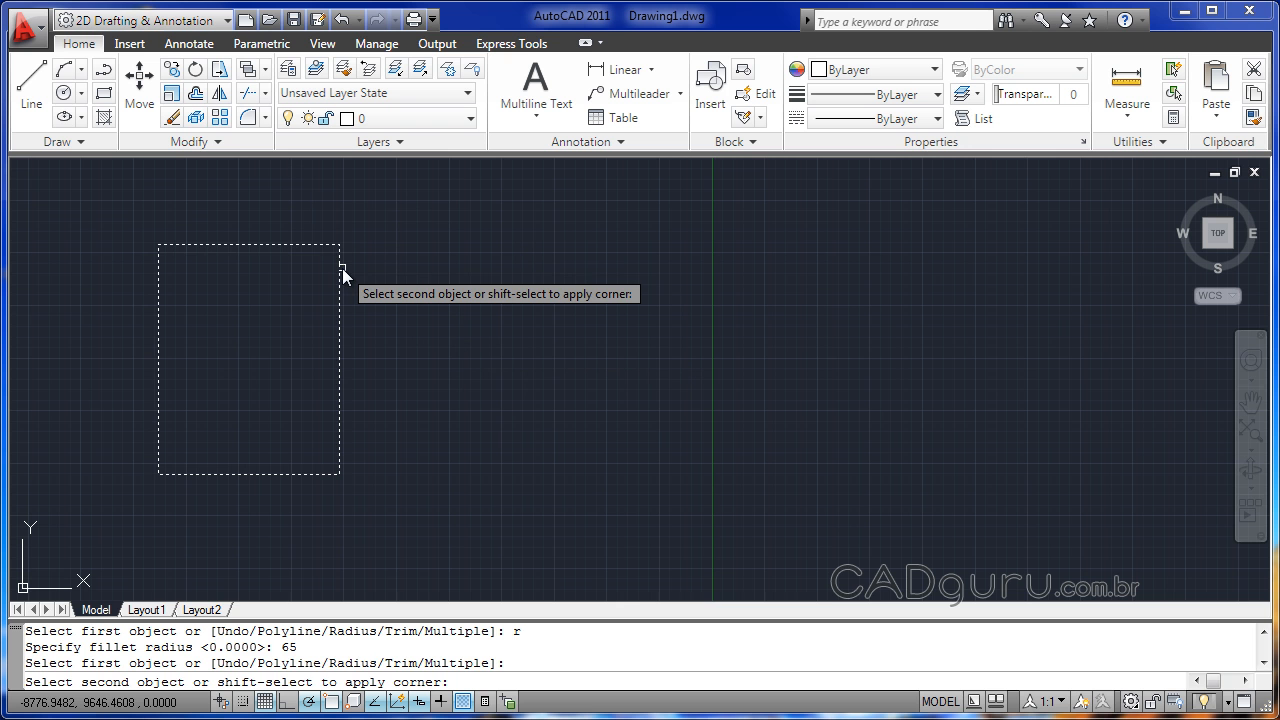
{"action": "left_click", "coordinate": [339, 265]}
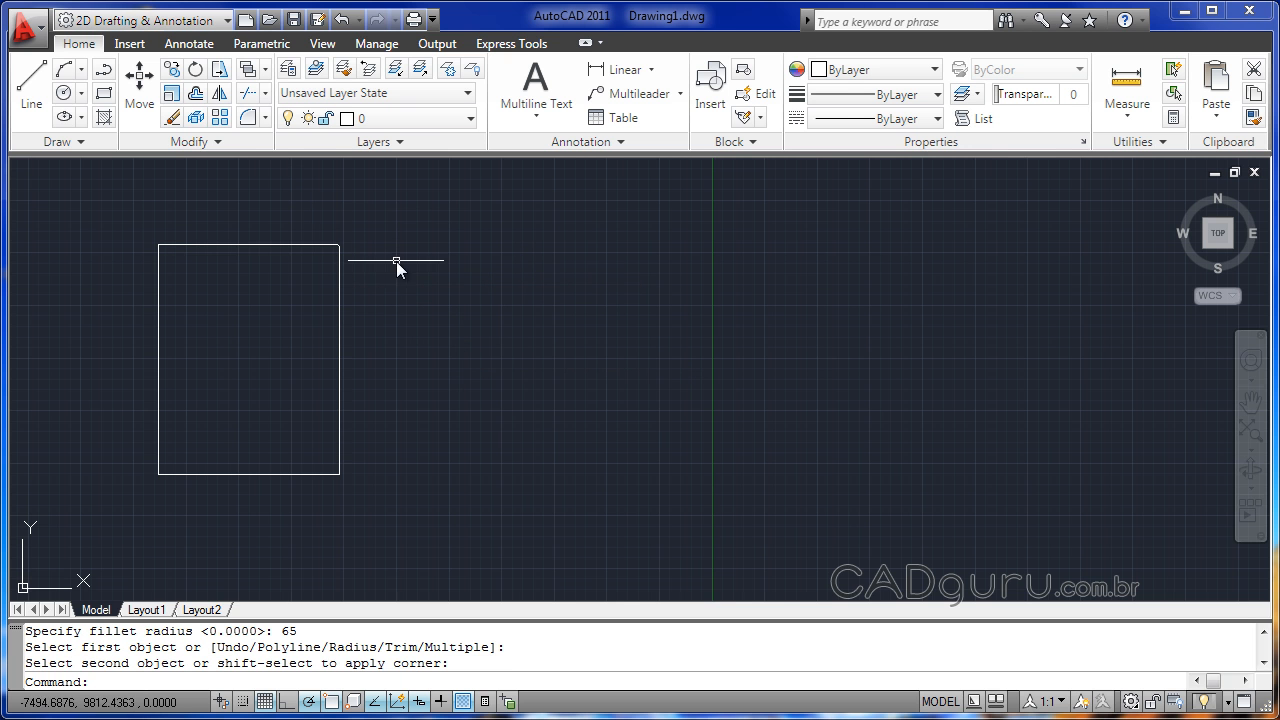
Fillet the rectangle's upper-right corner again using a radius of 250.
{"action": "scroll", "coordinate": [342, 229], "scroll_direction": "up", "scroll_amount": 3}
{"action": "scroll", "coordinate": [264, 371], "scroll_direction": "down", "scroll_amount": 4}
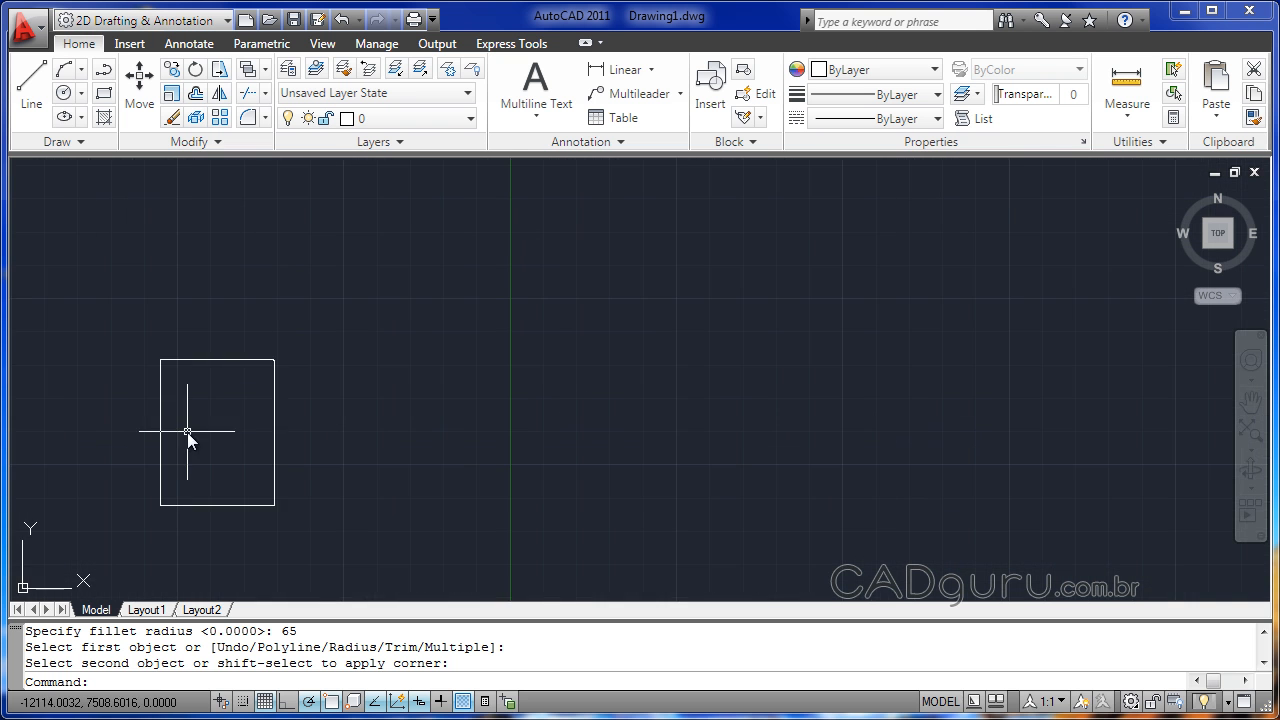
{"action": "mouse_move", "coordinate": [187, 432]}
{"action": "middle_mouse_down"}
{"action": "mouse_move", "coordinate": [249, 366]}
{"action": "mouse_move", "coordinate": [262, 398]}
{"action": "middle_mouse_up"}
{"action": "scroll", "coordinate": [258, 362], "scroll_direction": "up", "scroll_amount": 3}
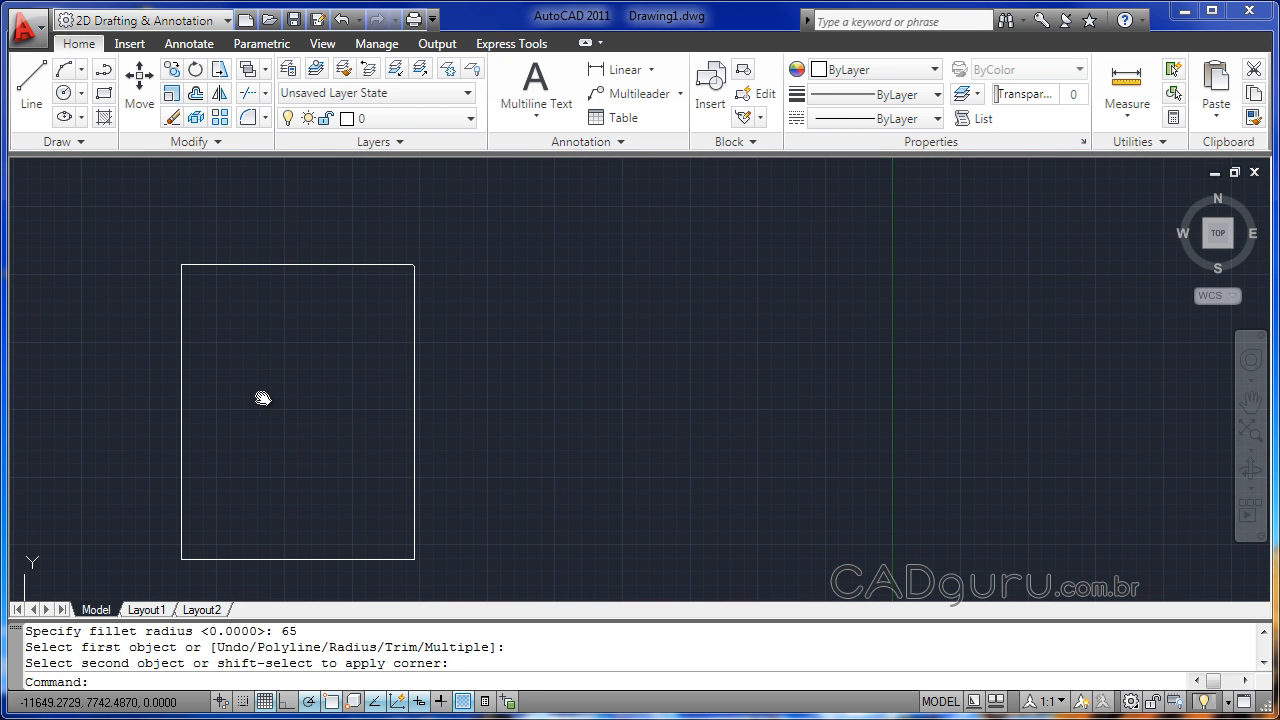
{"action": "left_click", "coordinate": [247, 117]}
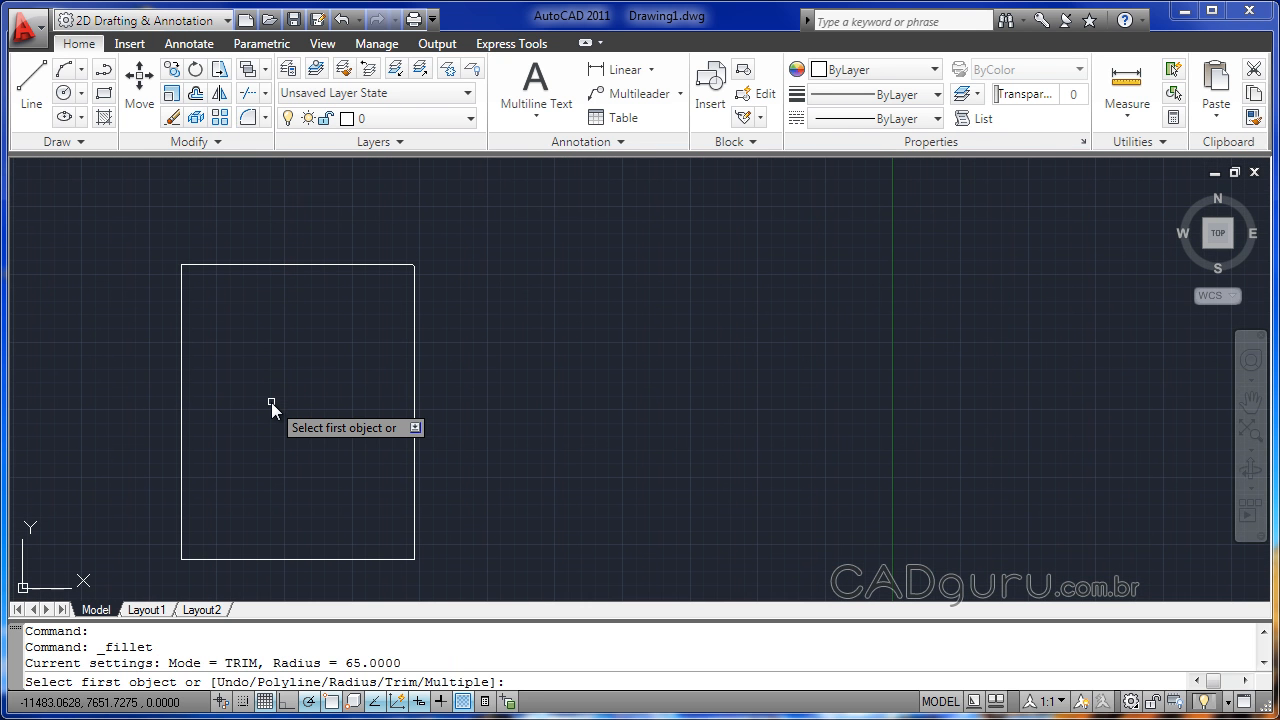
{"action": "type", "text": "r"}
{"action": "key", "text": "Return"}
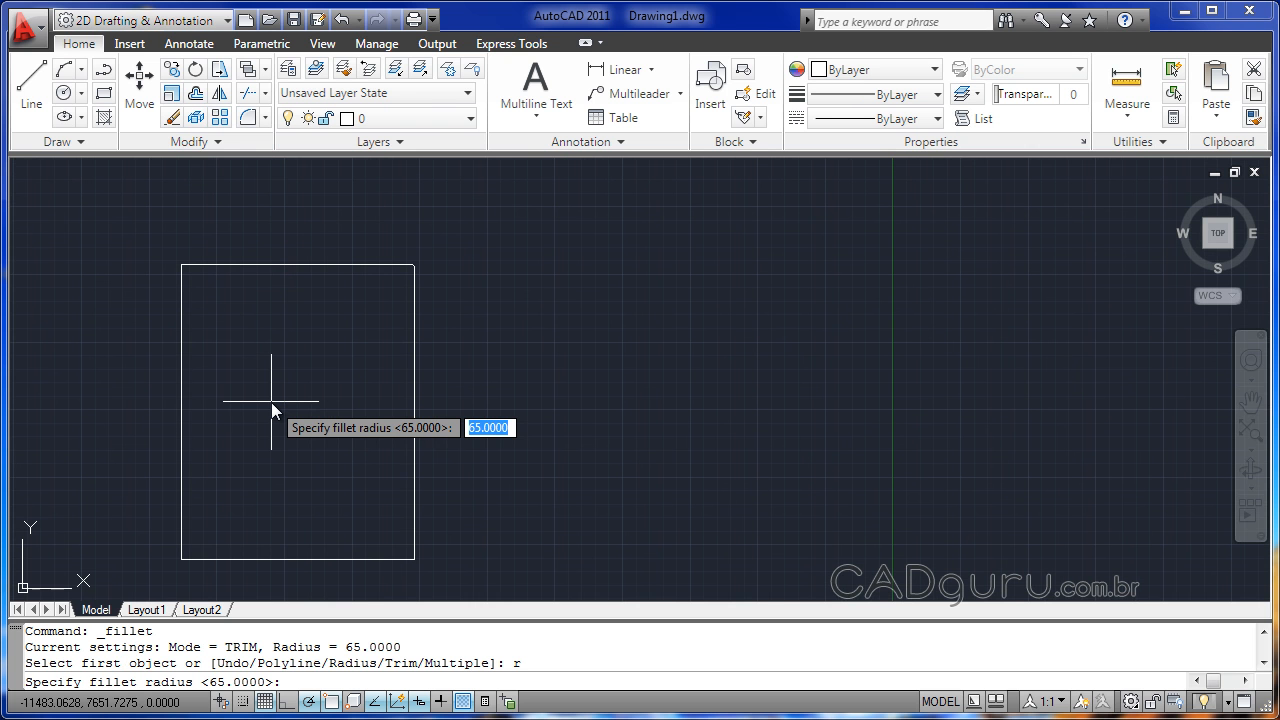
{"action": "type", "text": "250"}
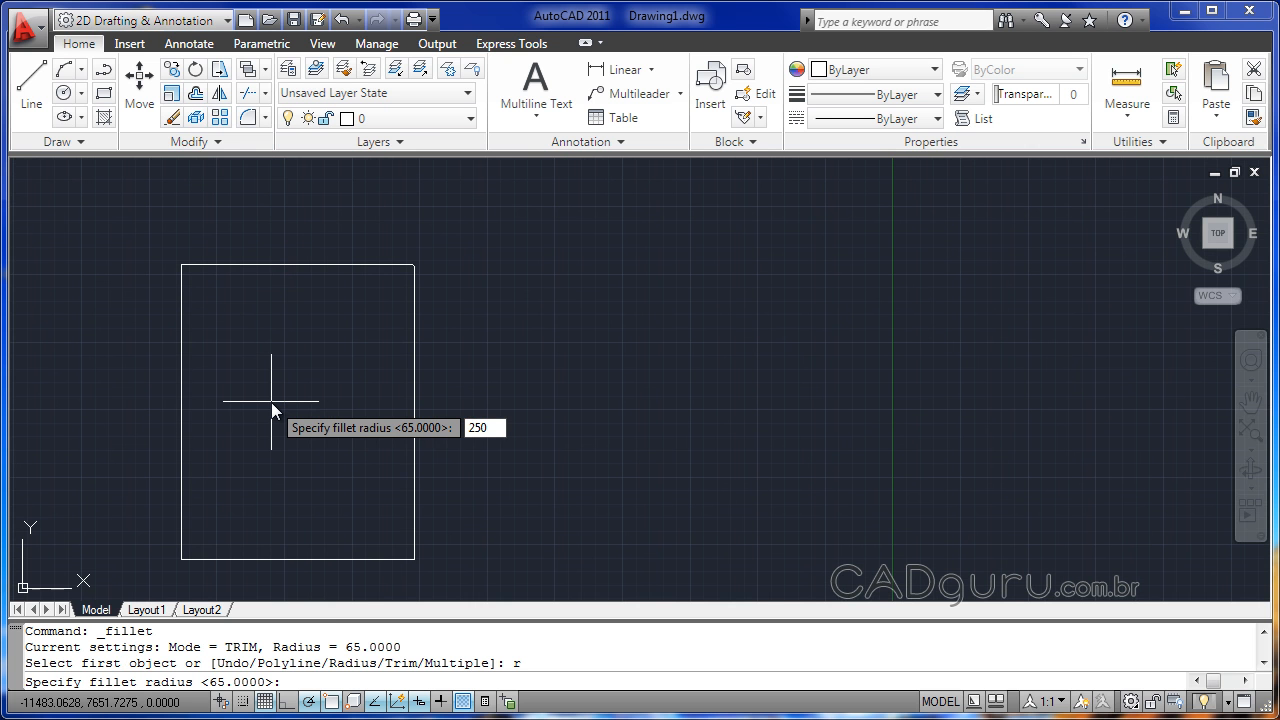
{"action": "key", "text": "Return"}
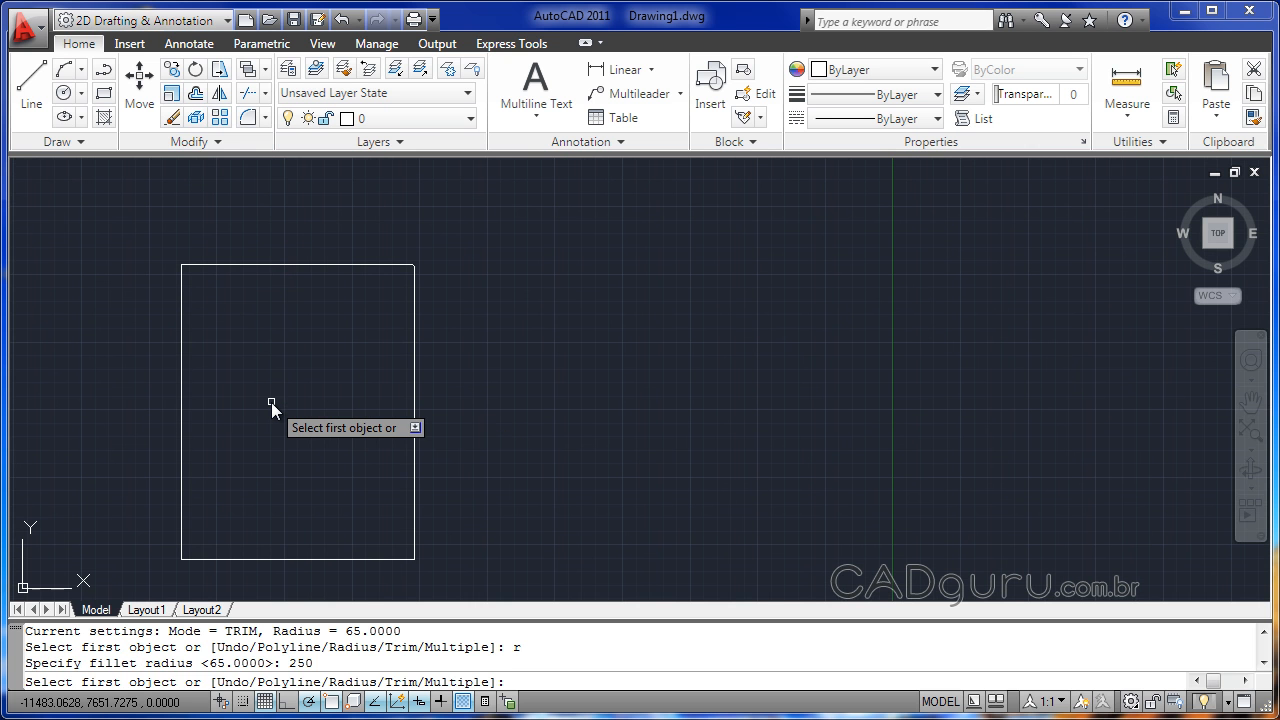
{"action": "left_click", "coordinate": [381, 266]}
{"action": "left_click", "coordinate": [413, 300]}
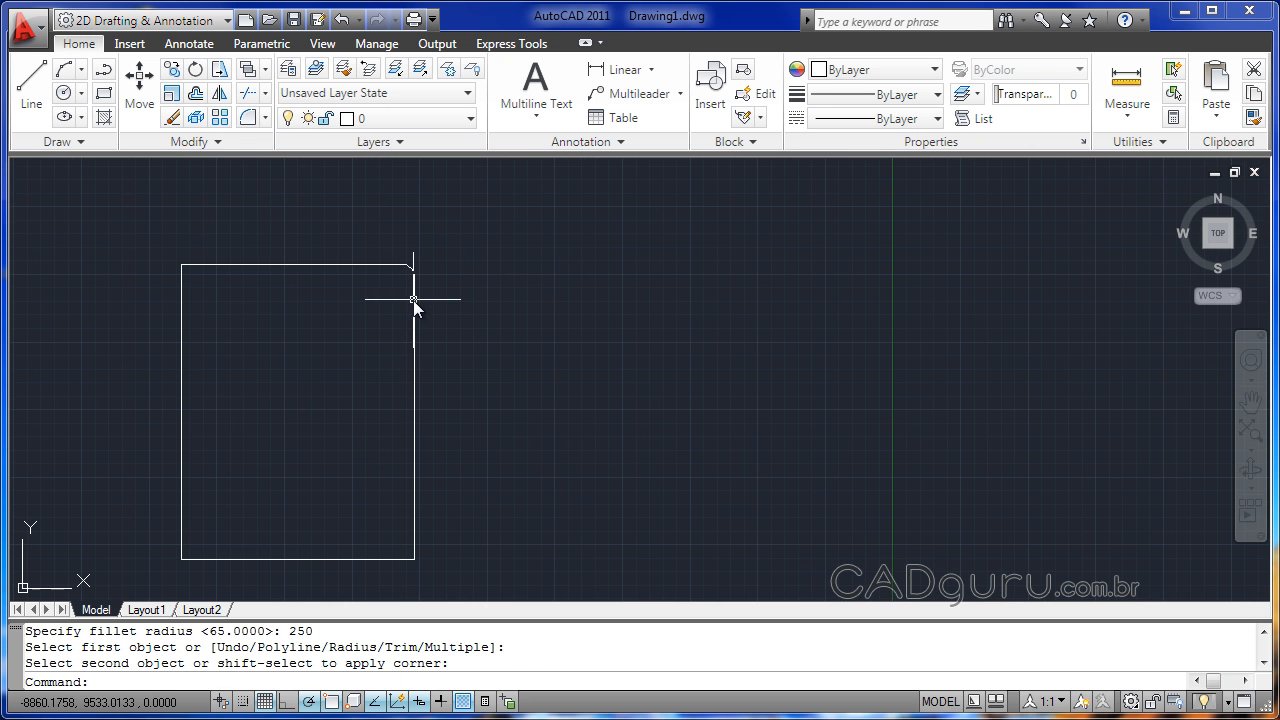
Fillet the rectangle's three remaining sharp corners at radius 250 in a single Fillet command using the Multiple option.
{"action": "scroll", "coordinate": [414, 266], "scroll_direction": "up", "scroll_amount": 2}
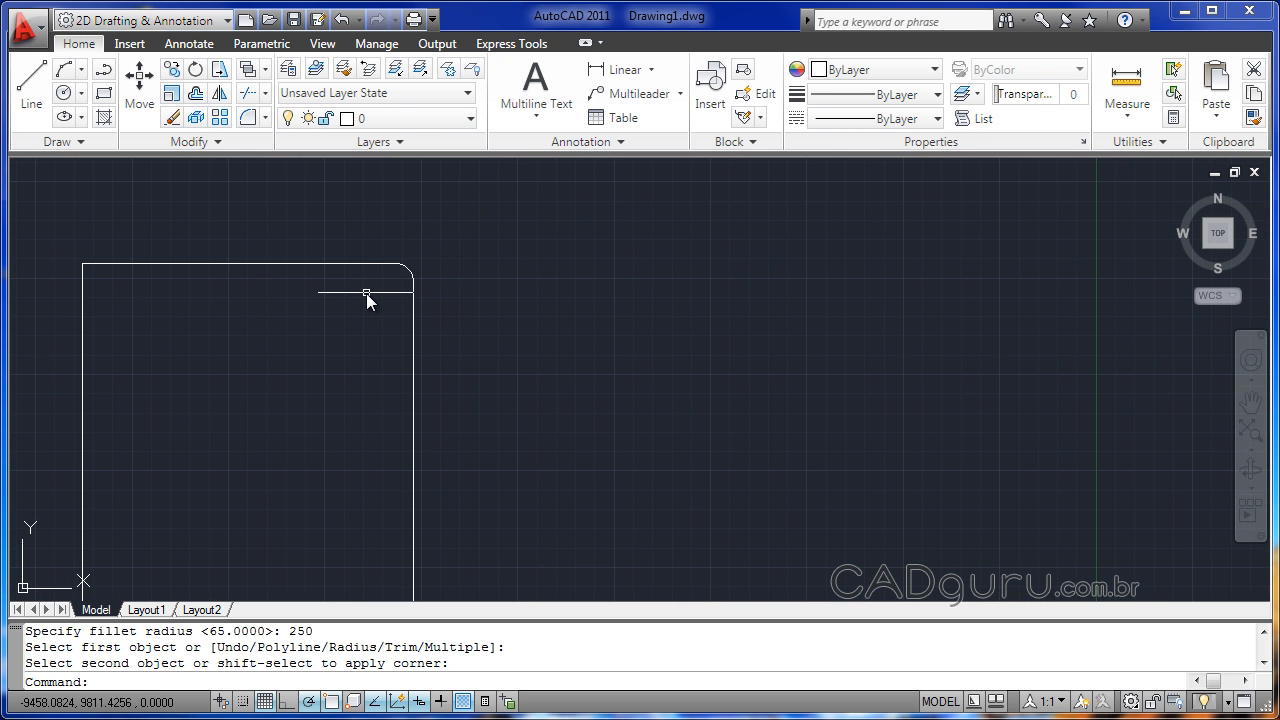
{"action": "scroll", "coordinate": [367, 300], "scroll_direction": "up", "scroll_amount": 3}
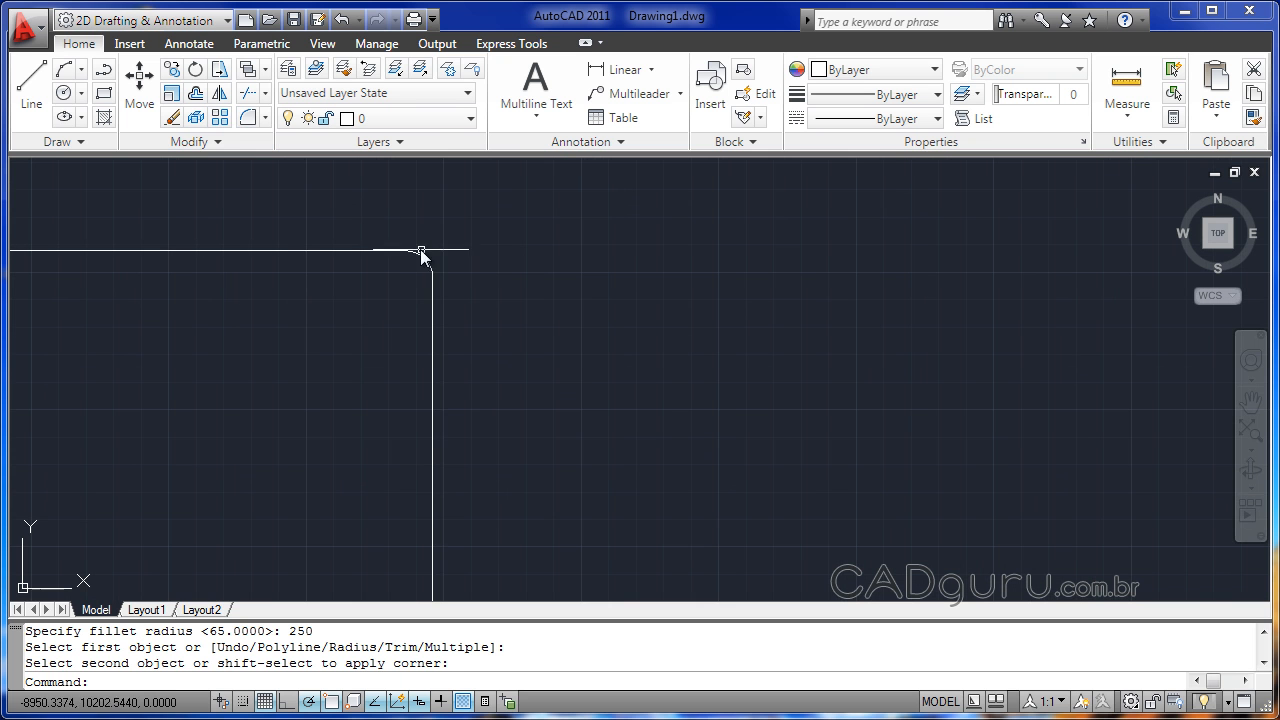
{"action": "middle_click_drag", "start_coordinate": [326, 346], "coordinate": [657, 343]}
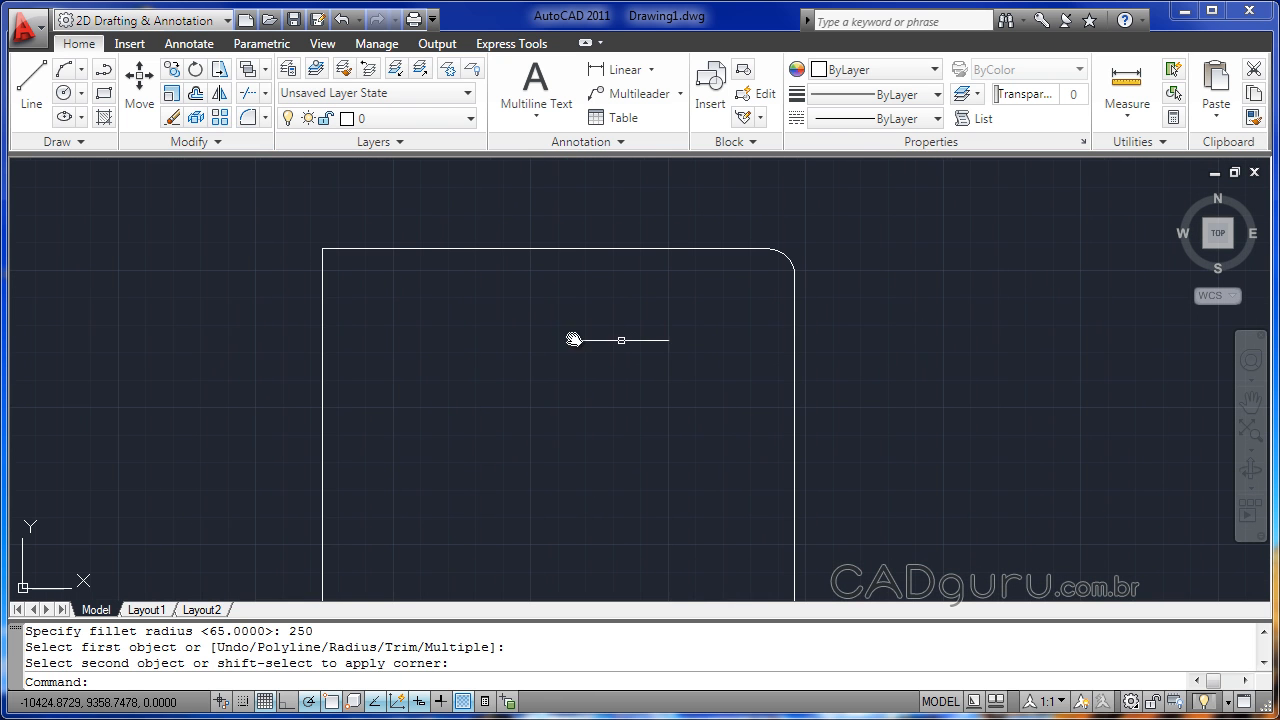
{"action": "scroll", "coordinate": [484, 292], "scroll_direction": "down", "scroll_amount": 2}
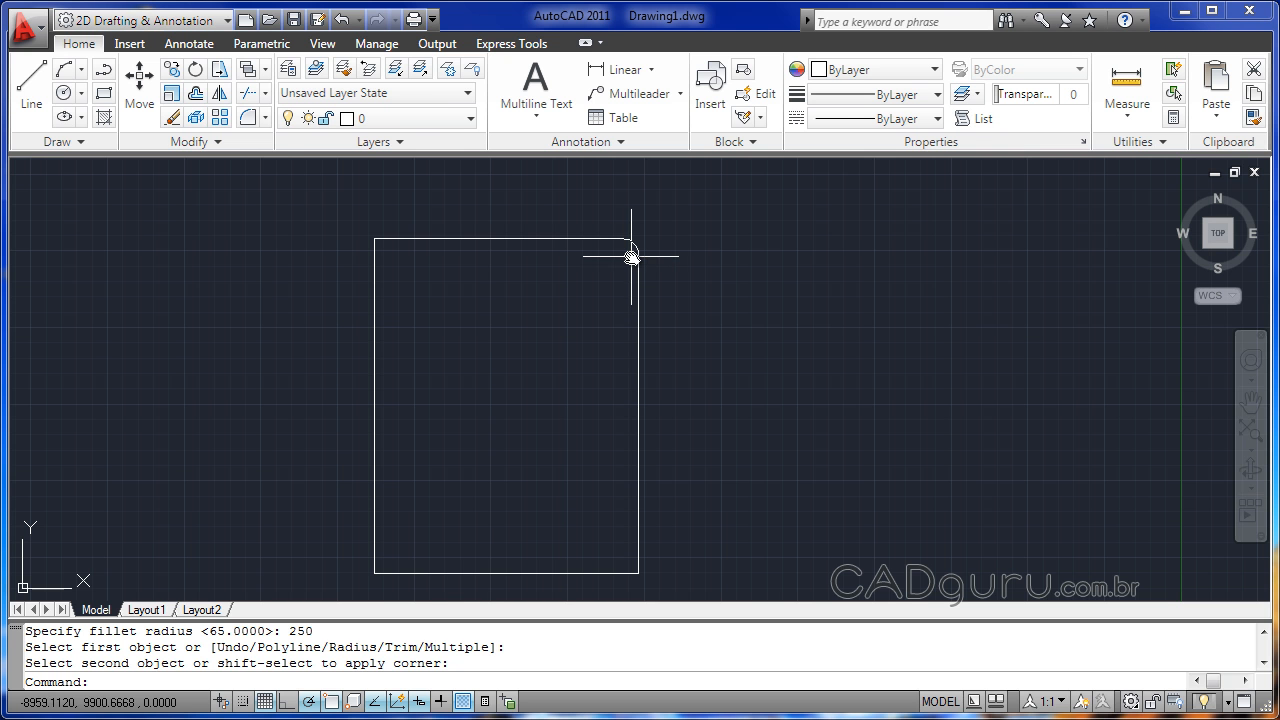
{"action": "left_click", "coordinate": [248, 119]}
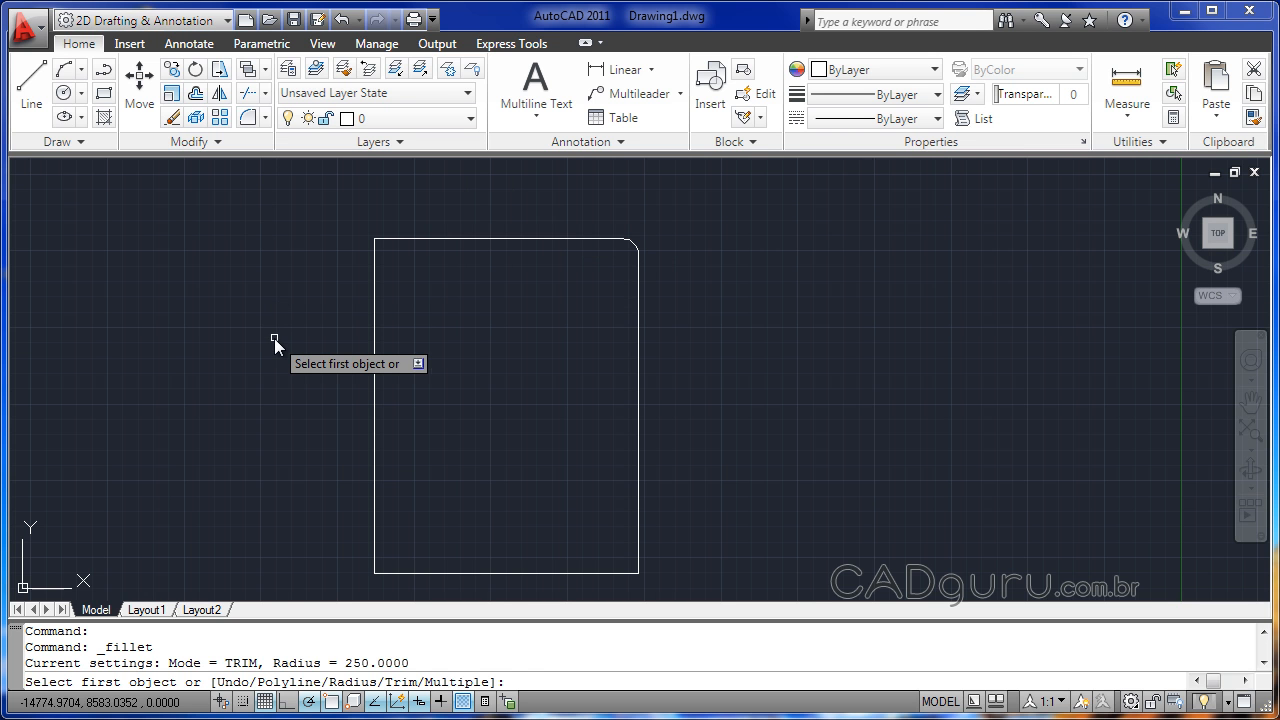
{"action": "type", "text": "m"}
{"action": "key", "text": "Return"}
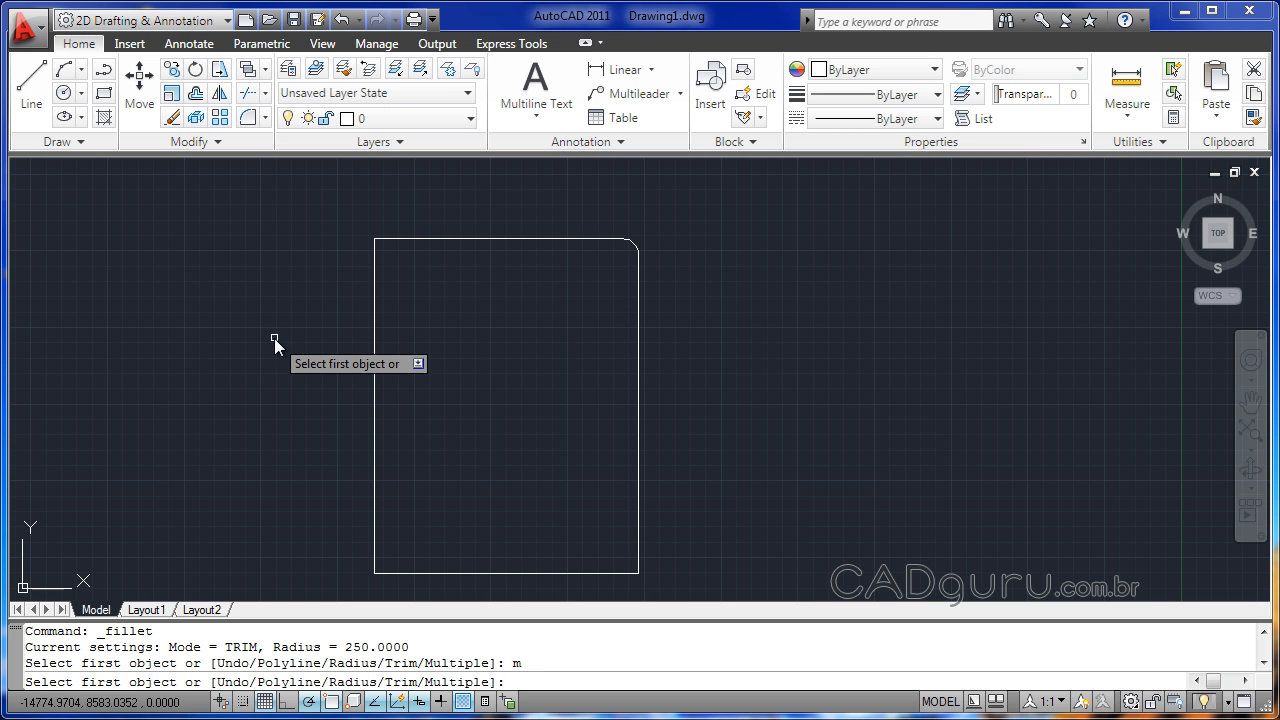
{"action": "left_click", "coordinate": [384, 241]}
{"action": "left_click", "coordinate": [373, 276]}
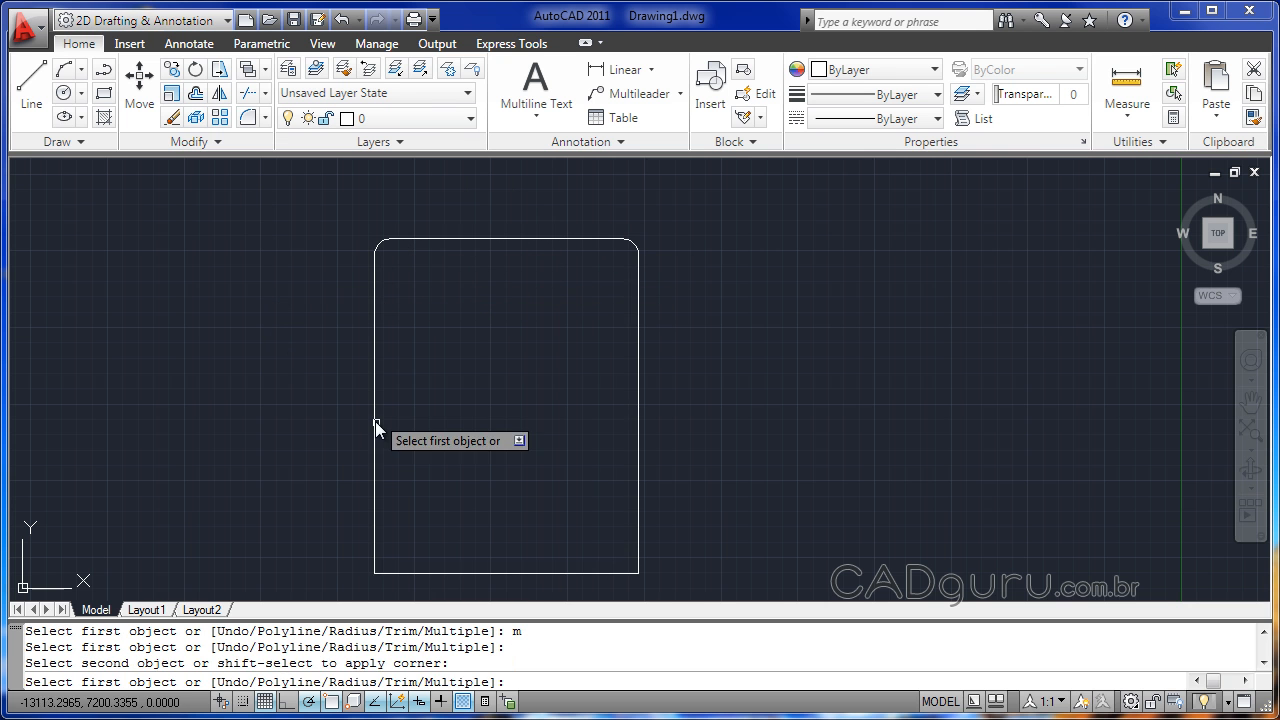
{"action": "left_click", "coordinate": [374, 557]}
{"action": "left_click", "coordinate": [383, 577]}
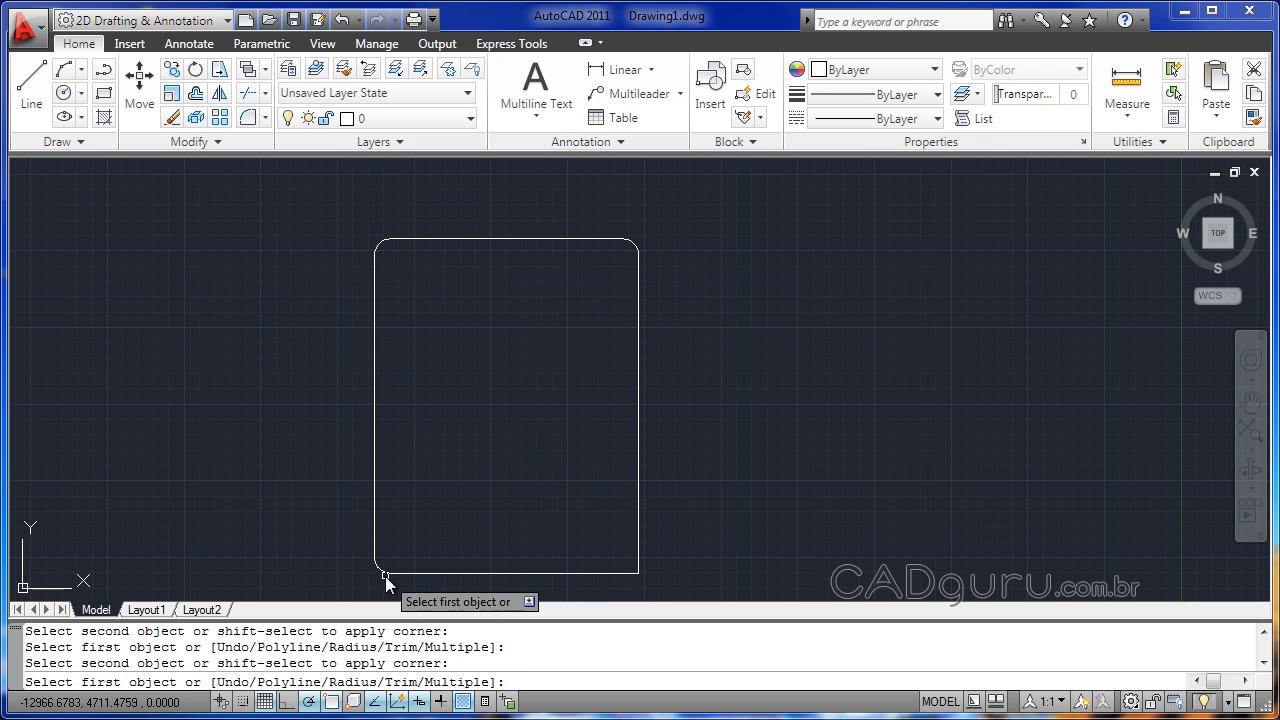
{"action": "left_click", "coordinate": [621, 572]}
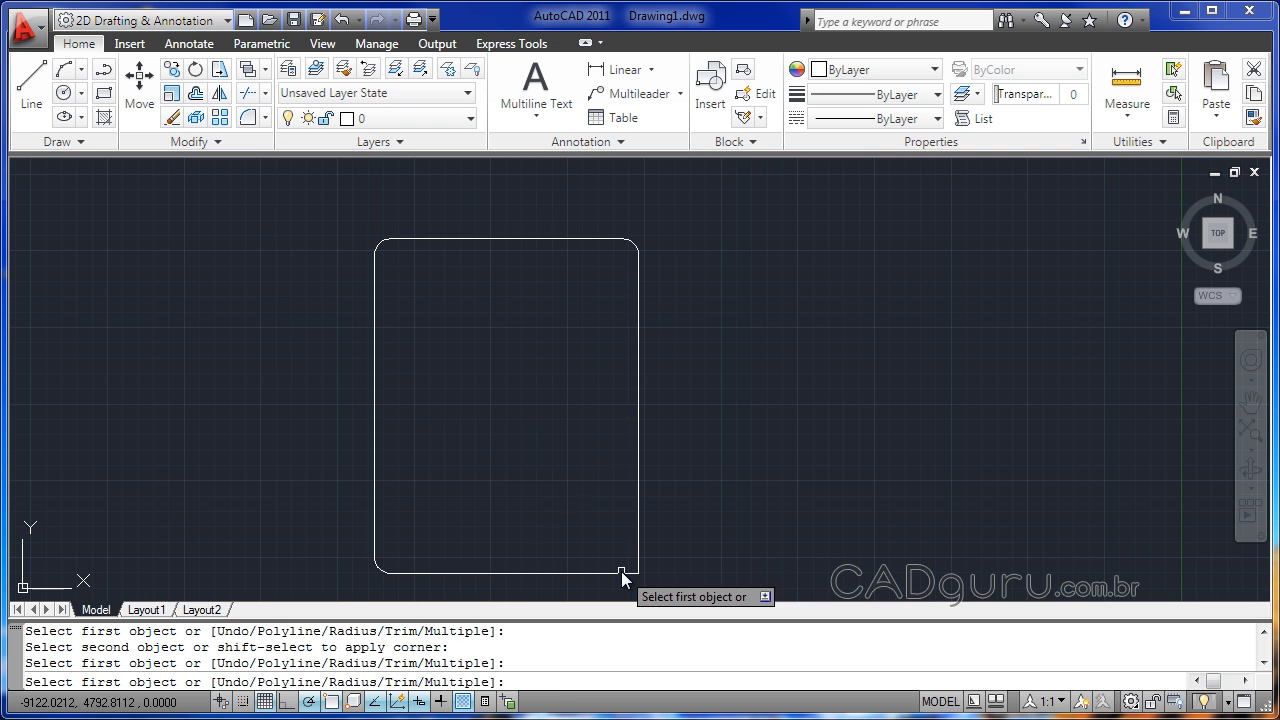
{"action": "left_click", "coordinate": [638, 558]}
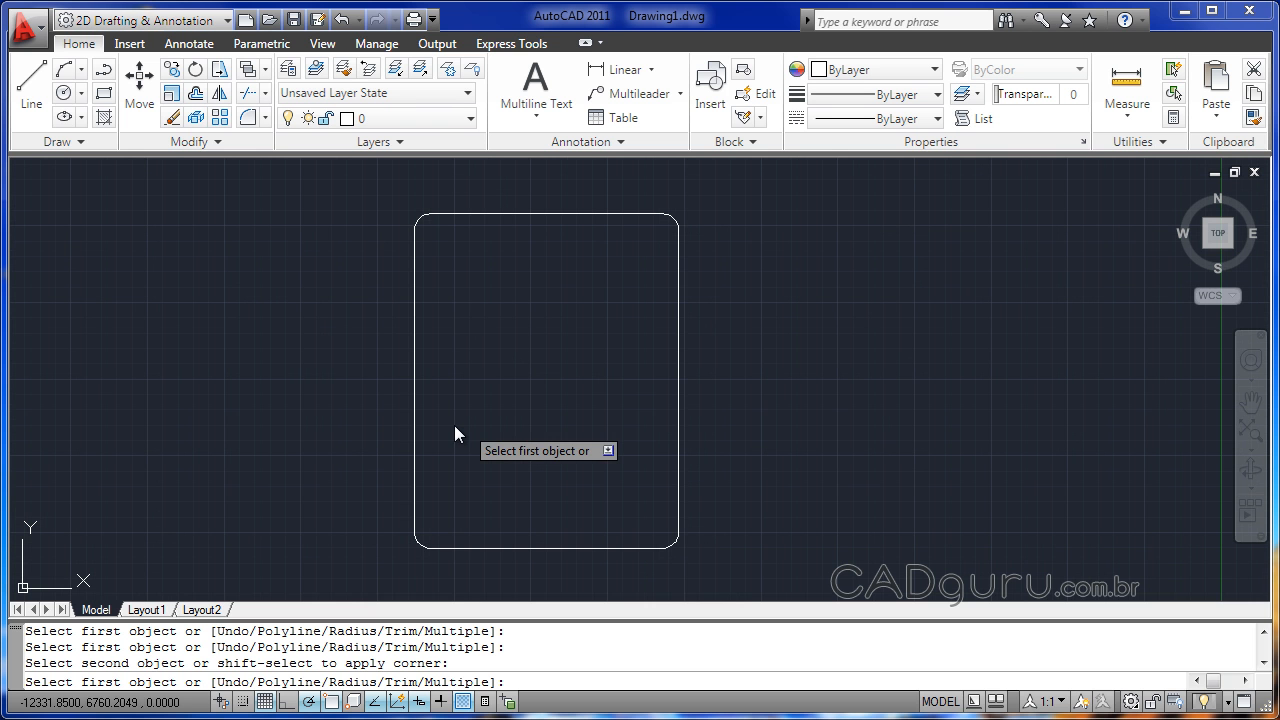
Draw a new, nearly square rectangle to the left of the rounded rectangle.
{"action": "left_click", "coordinate": [103, 97]}
{"action": "left_click", "coordinate": [91, 278]}
{"action": "left_click", "coordinate": [358, 537]}
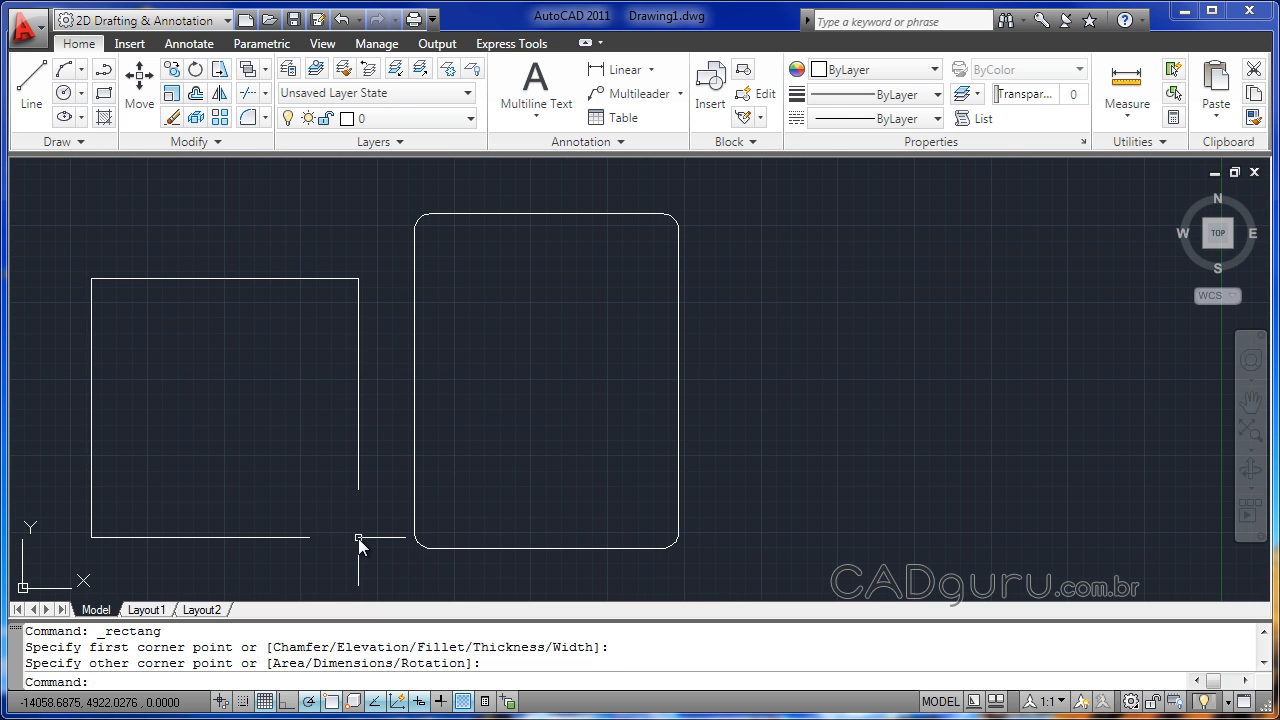
Round all corners of the new rectangle at once using Fillet's Polyline option at radius 250.
{"action": "left_click", "coordinate": [248, 119]}
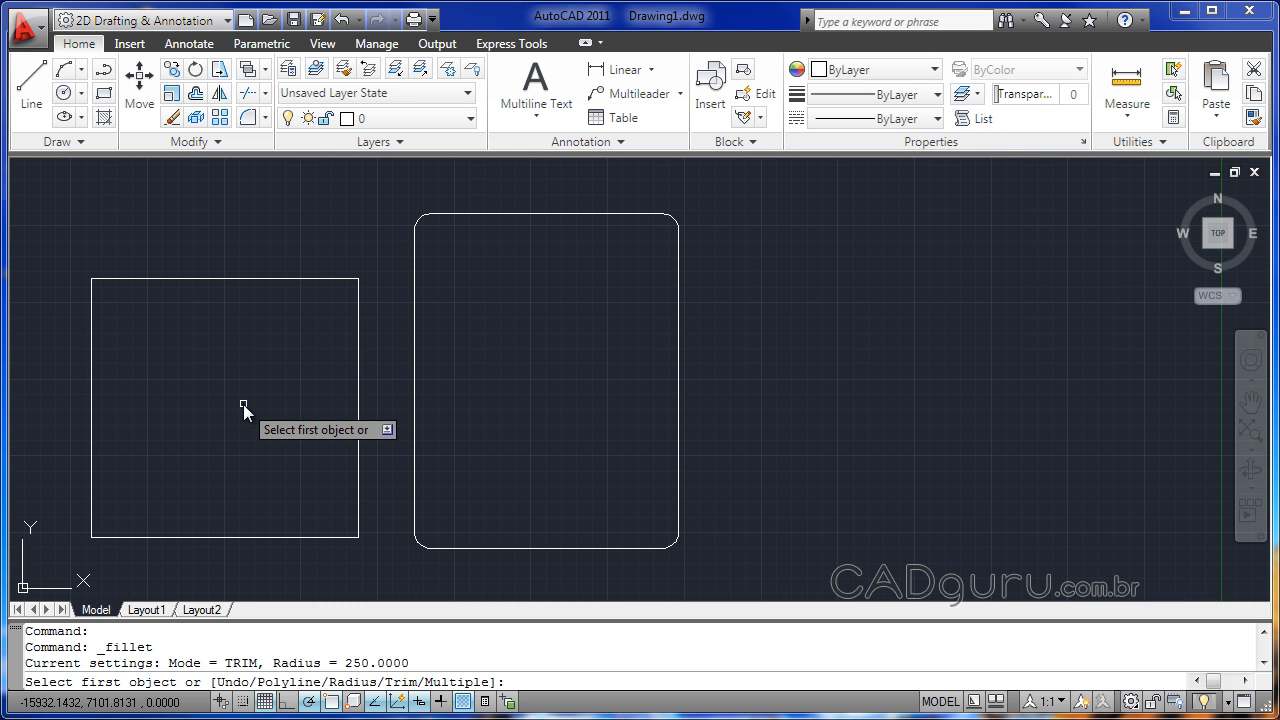
{"action": "type", "text": "p"}
{"action": "key", "text": "Return"}
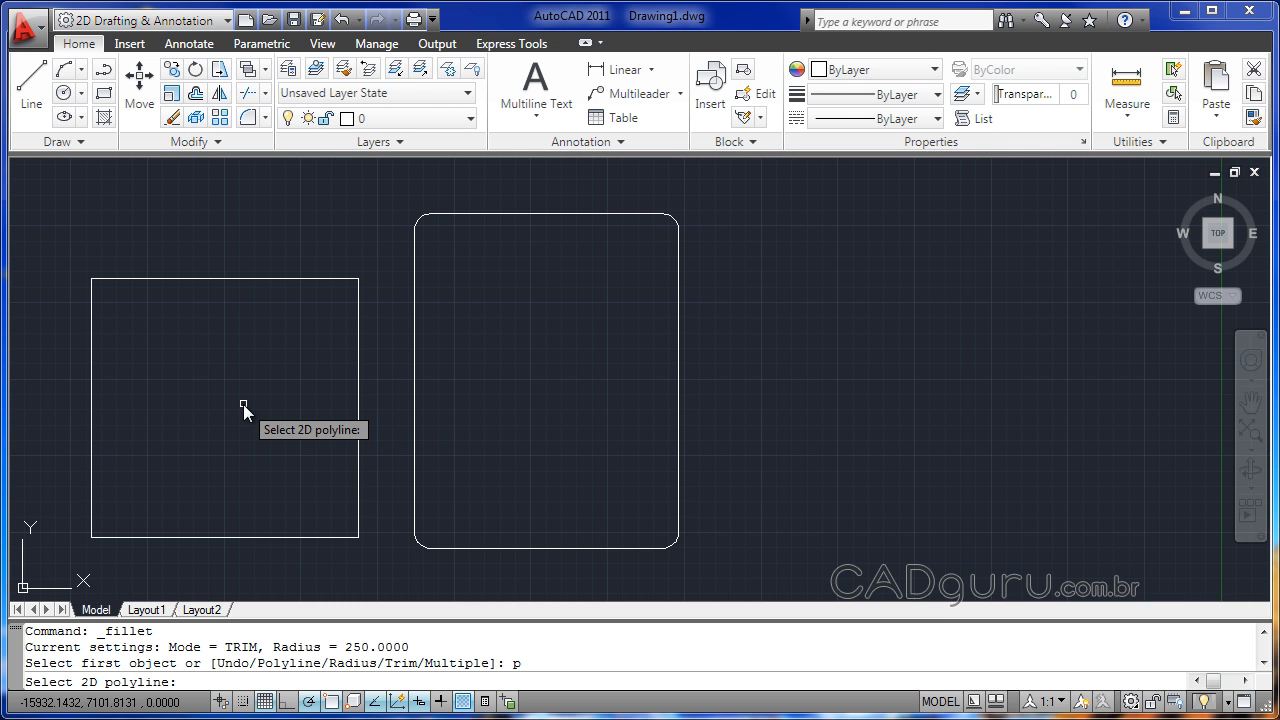
{"action": "left_click", "coordinate": [247, 280]}
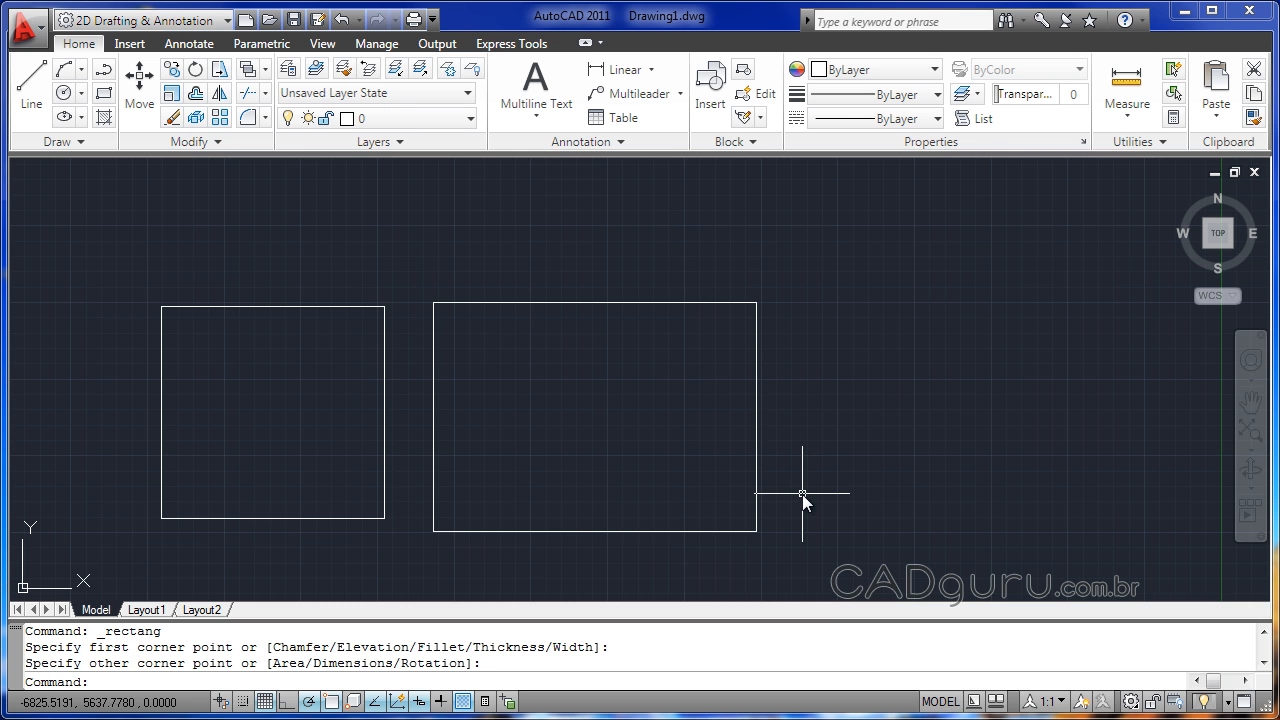
Chamfer the upper-right corner of the left rectangle with both chamfer distances set to 450.
{"action": "left_click", "coordinate": [268, 119]}
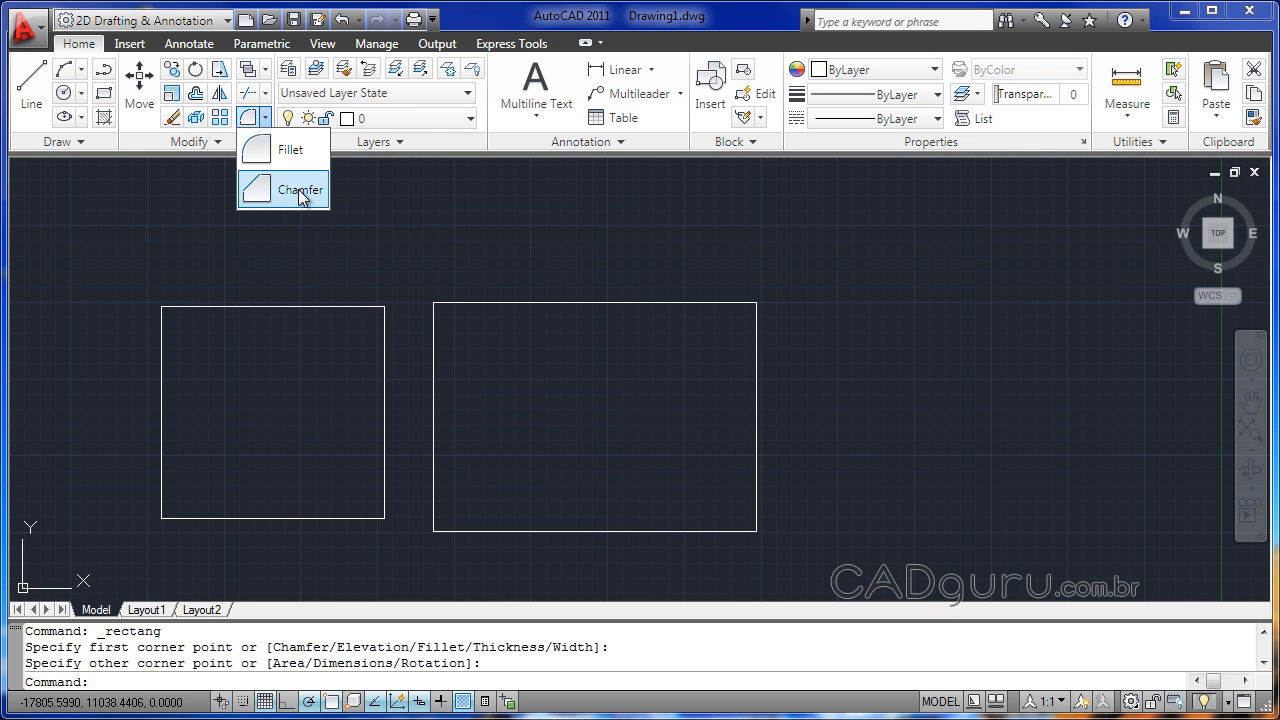
{"action": "left_click", "coordinate": [298, 189]}
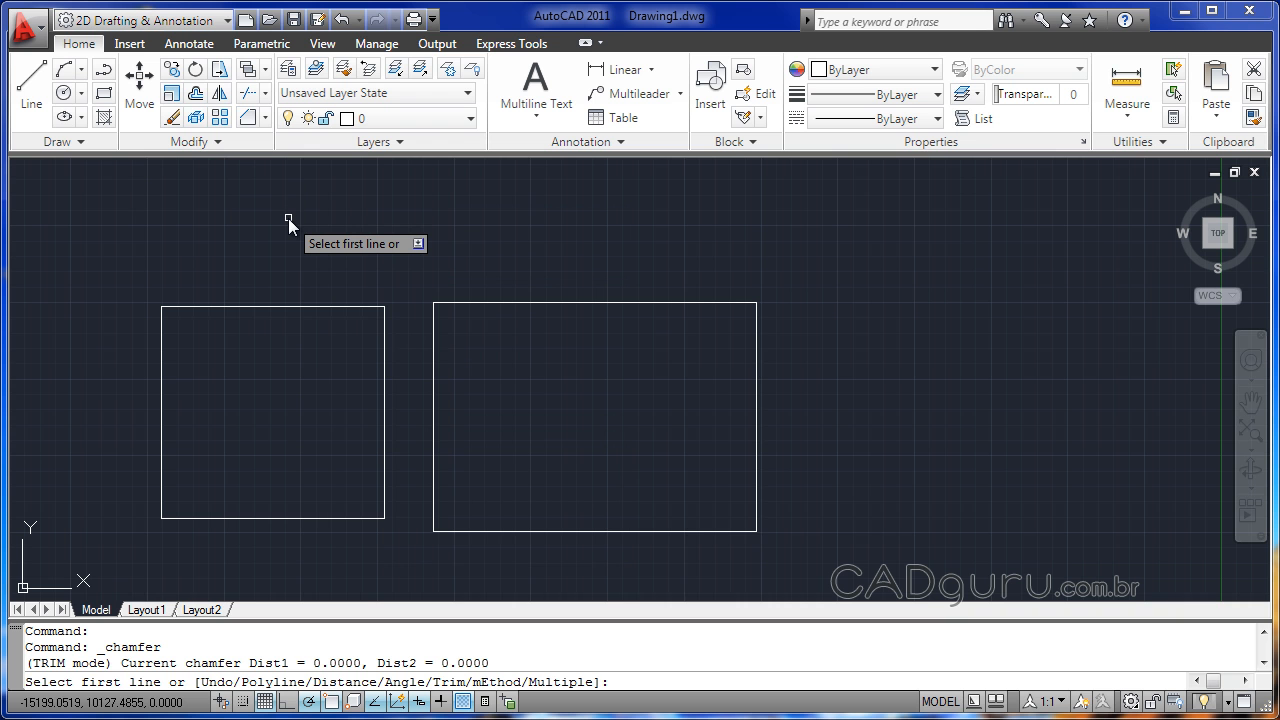
{"action": "type", "text": "d"}
{"action": "key", "text": "Return"}
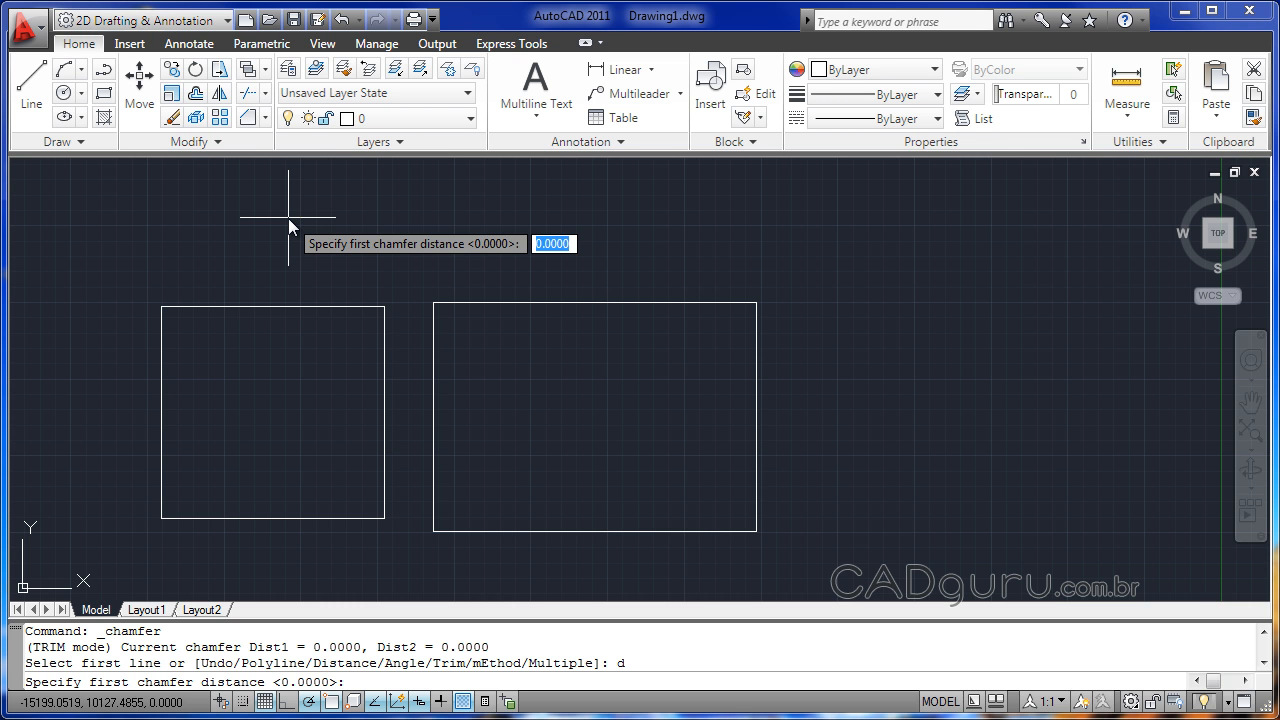
{"action": "type", "text": "450"}
{"action": "key", "text": "Return"}
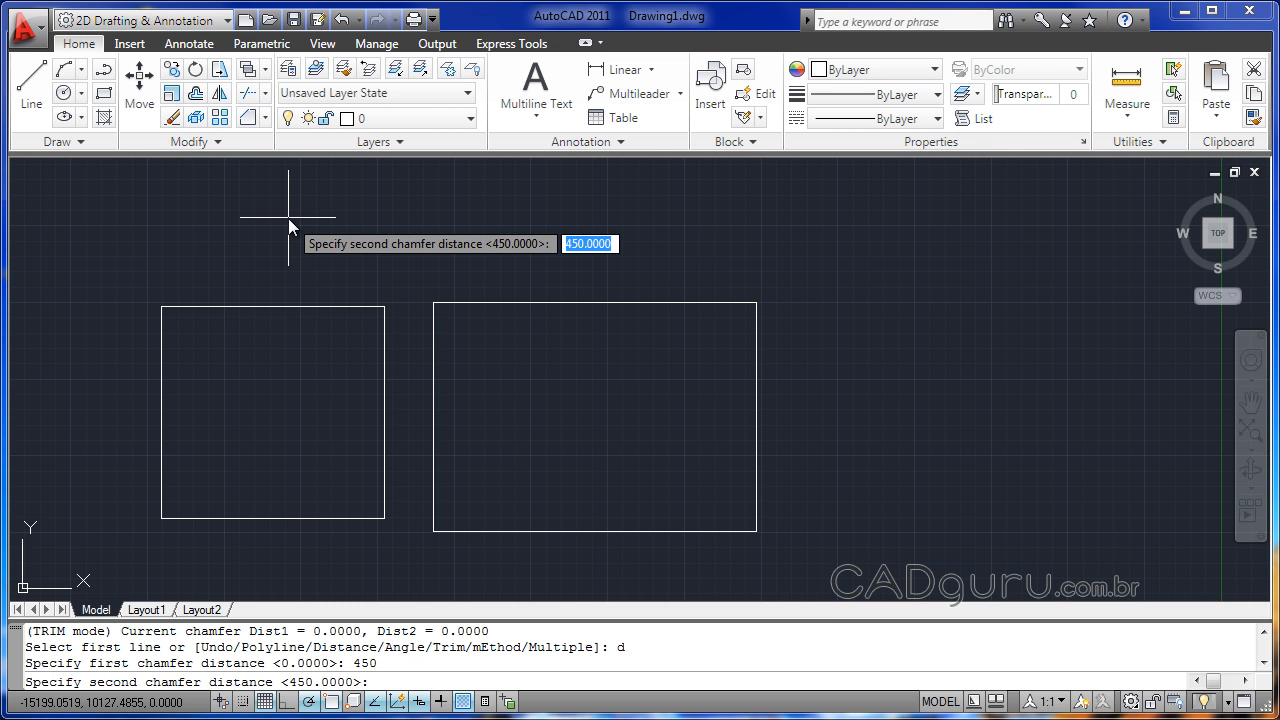
{"action": "key", "text": "Return"}
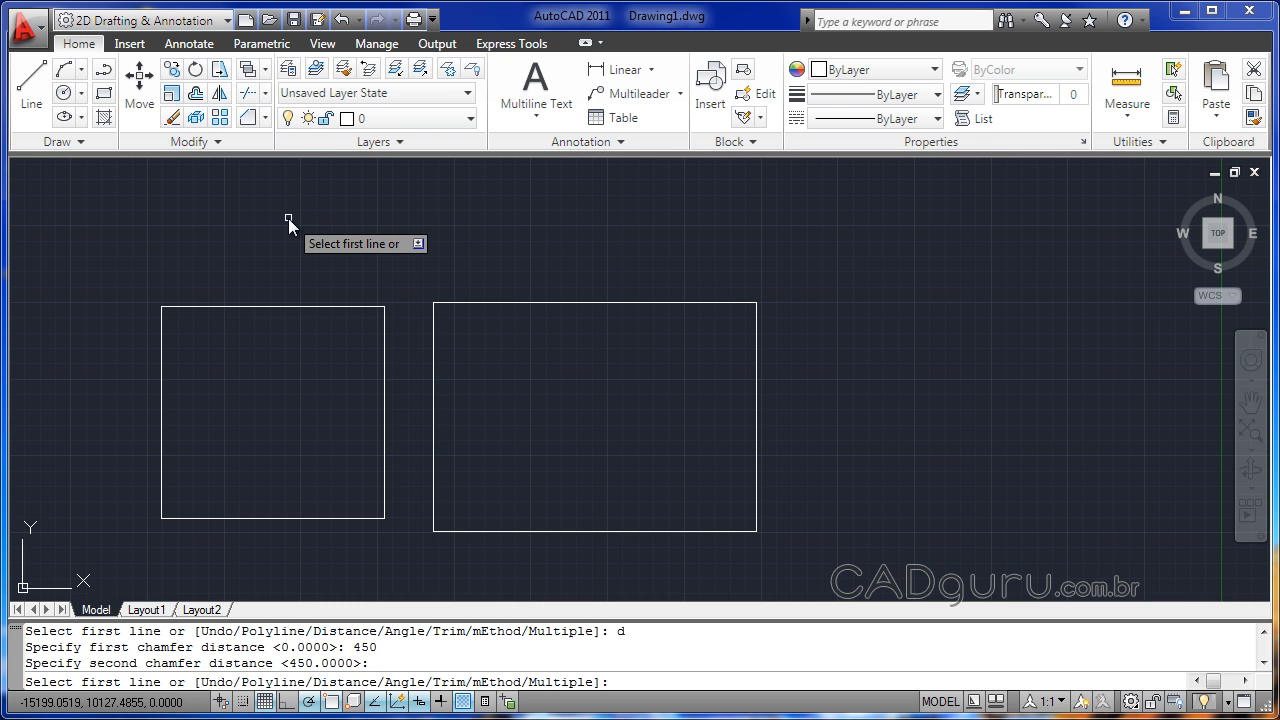
{"action": "left_click", "coordinate": [352, 309]}
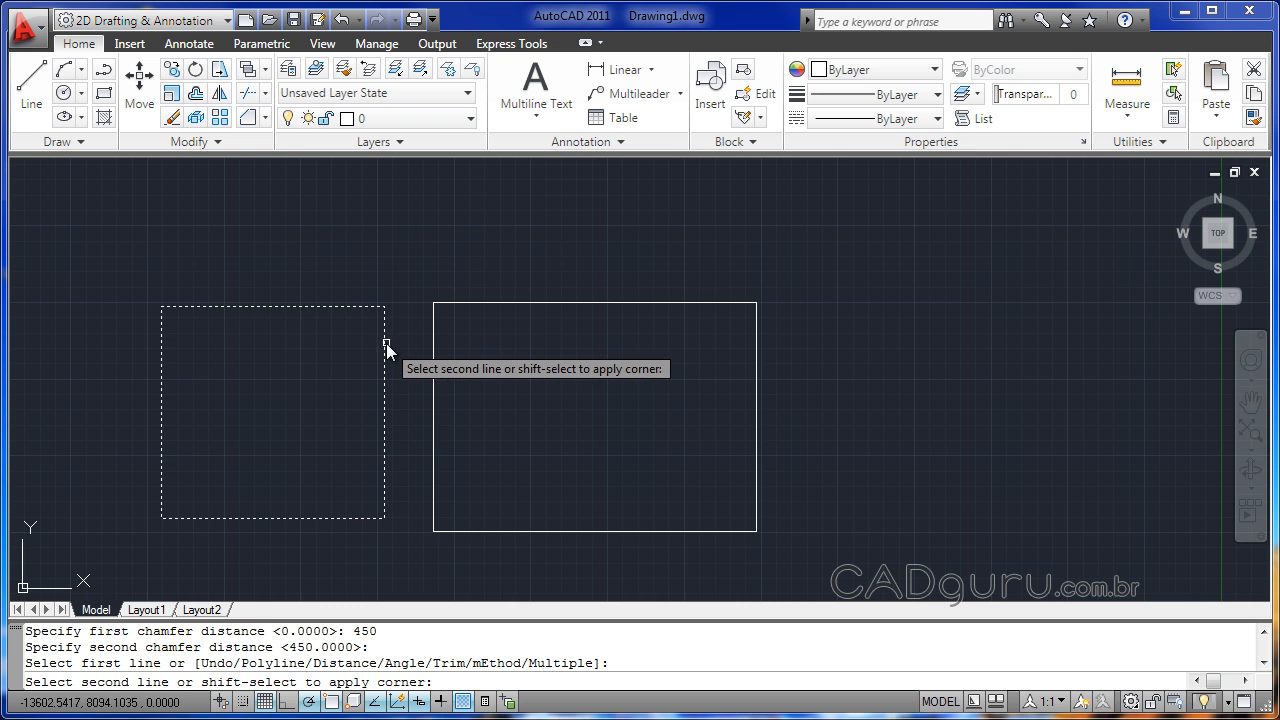
{"action": "left_click", "coordinate": [385, 344]}
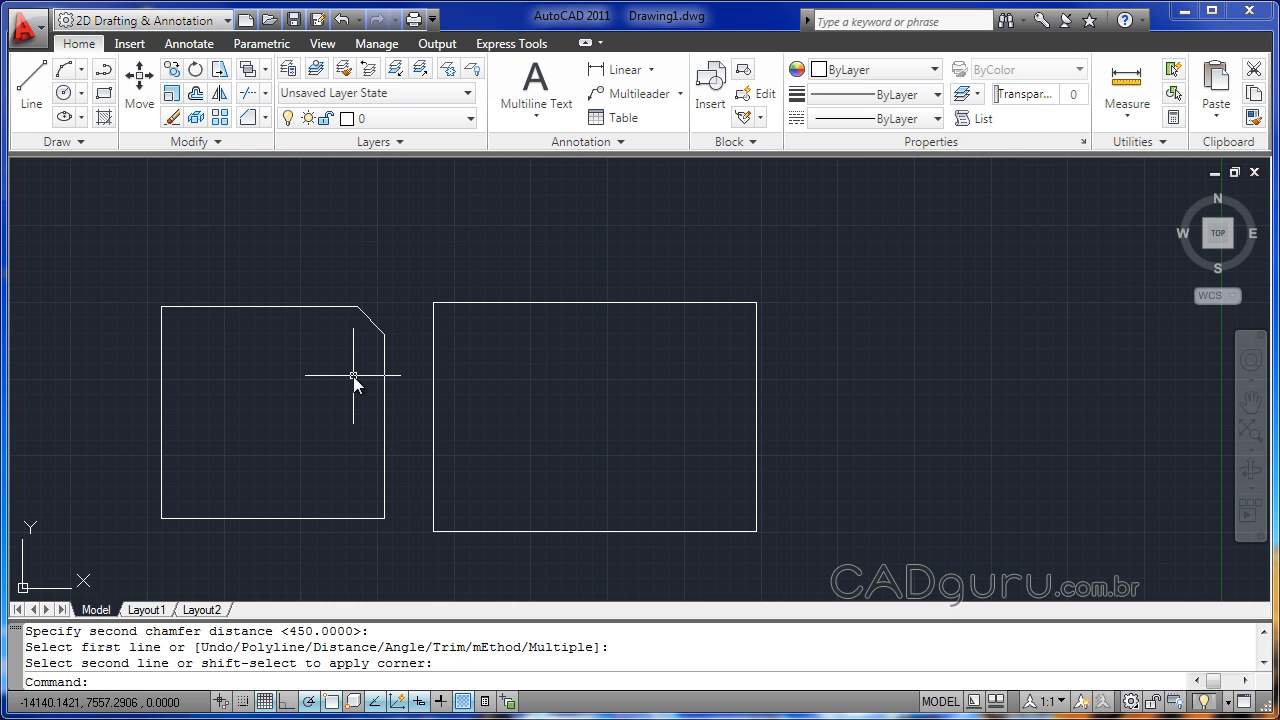
{"action": "left_click", "coordinate": [246, 118]}
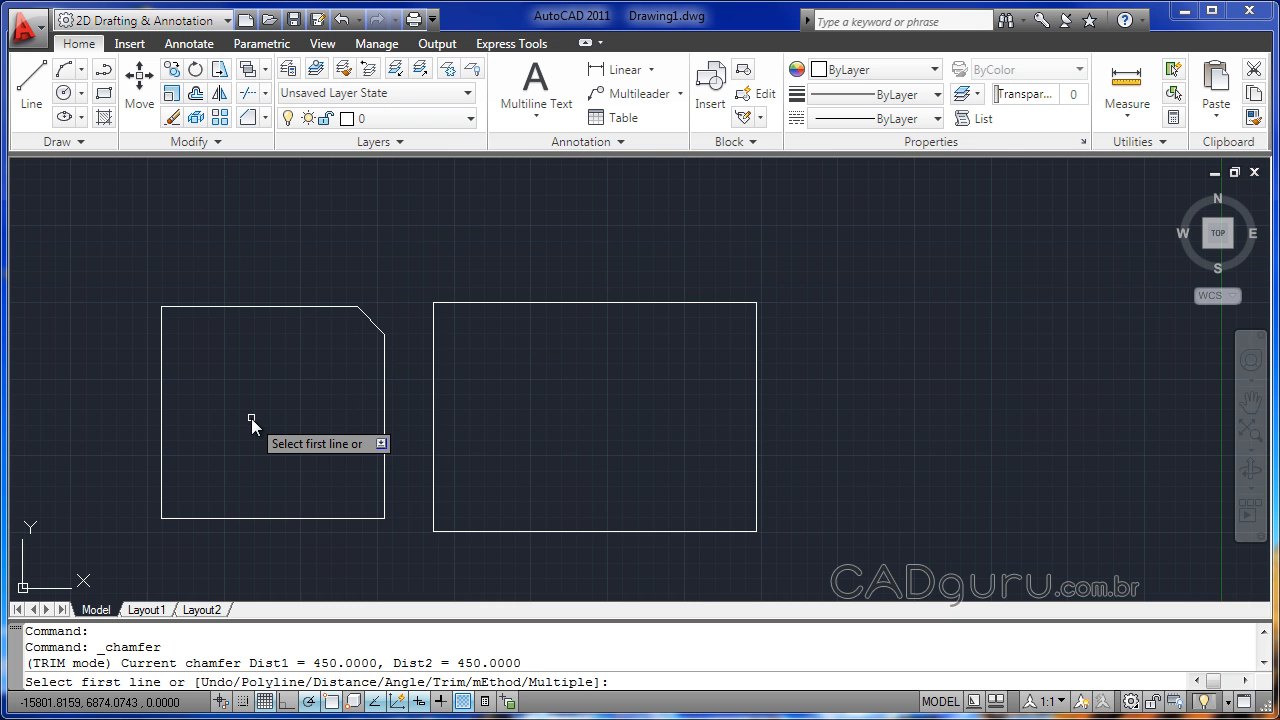
{"action": "type", "text": "a"}
{"action": "key", "text": "Return"}
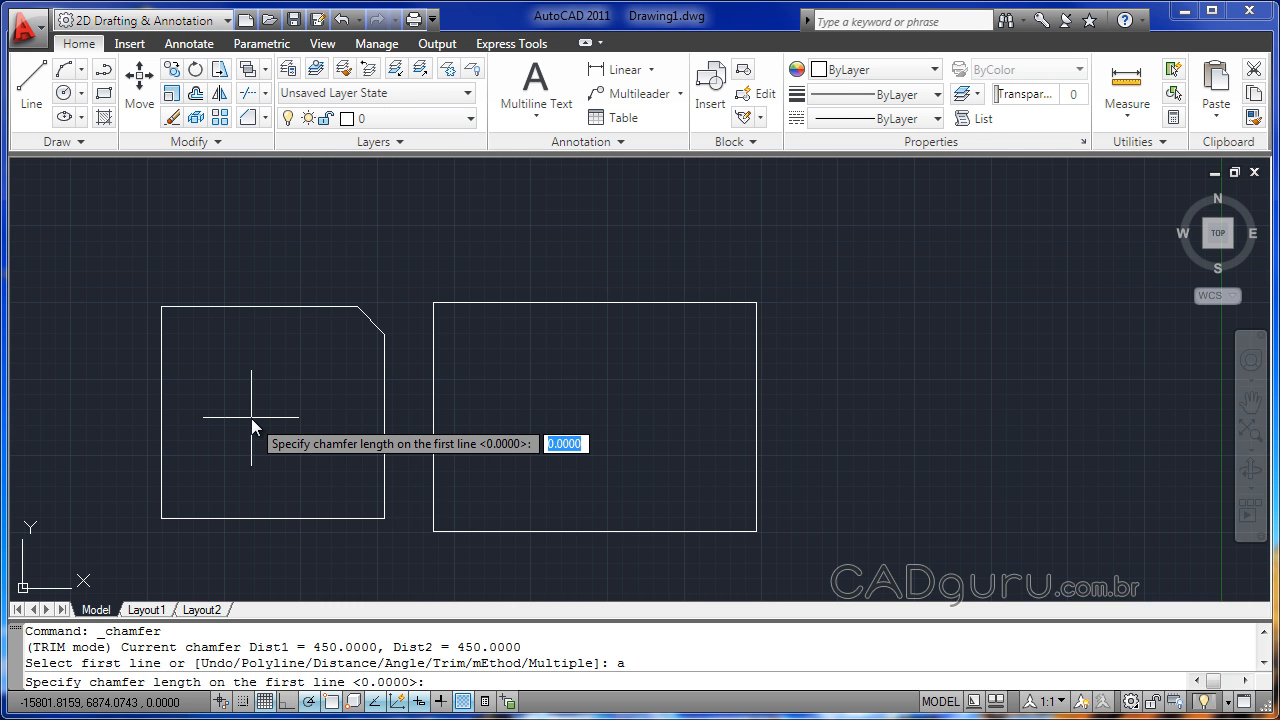
{"action": "type", "text": "560"}
{"action": "key", "text": "Return"}
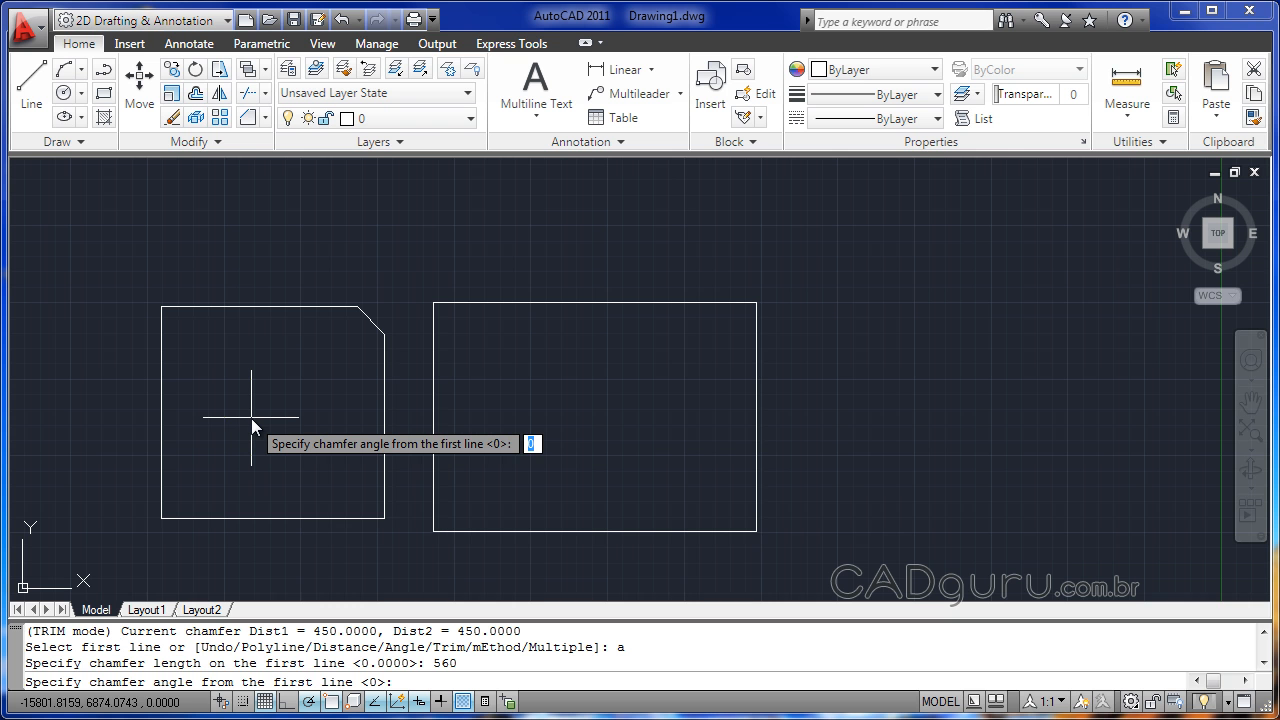
{"action": "type", "text": "3"}
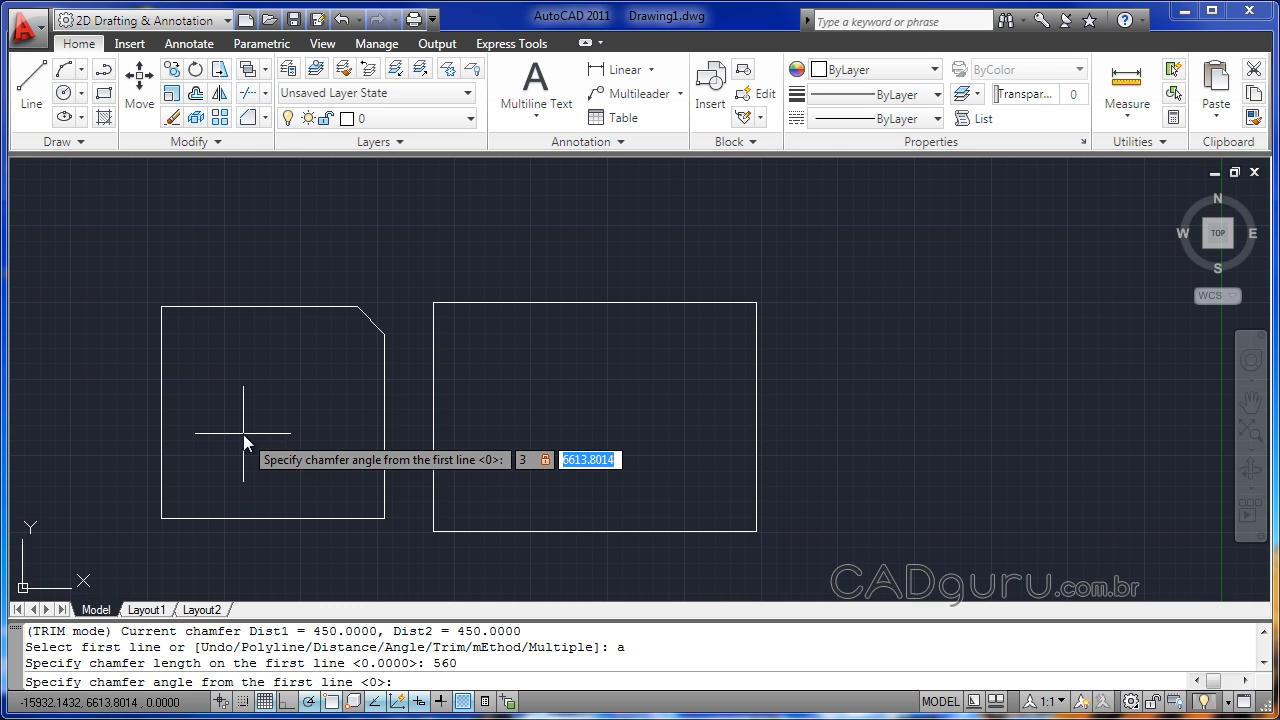
{"action": "key", "text": "Escape"}
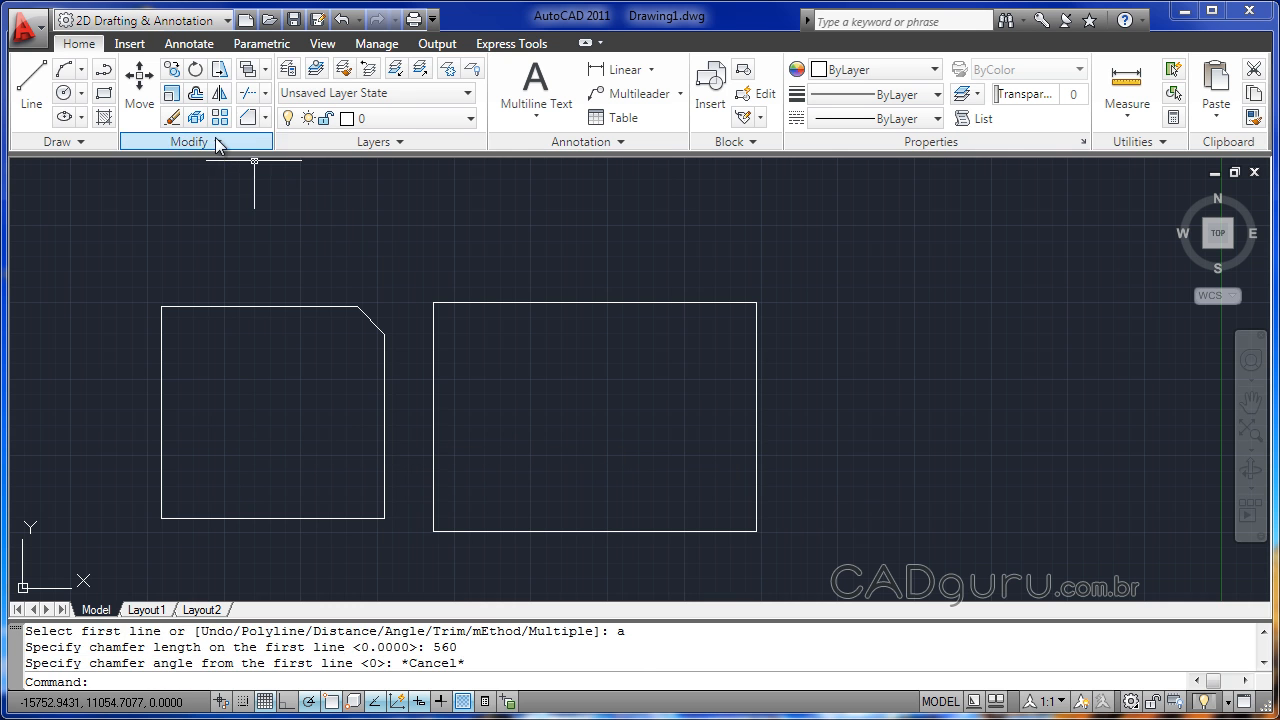
Chamfer the upper-left corner of the left rectangle using the Angle option, with length 560 on the top edge and angle 30.
{"action": "left_click", "coordinate": [250, 117]}
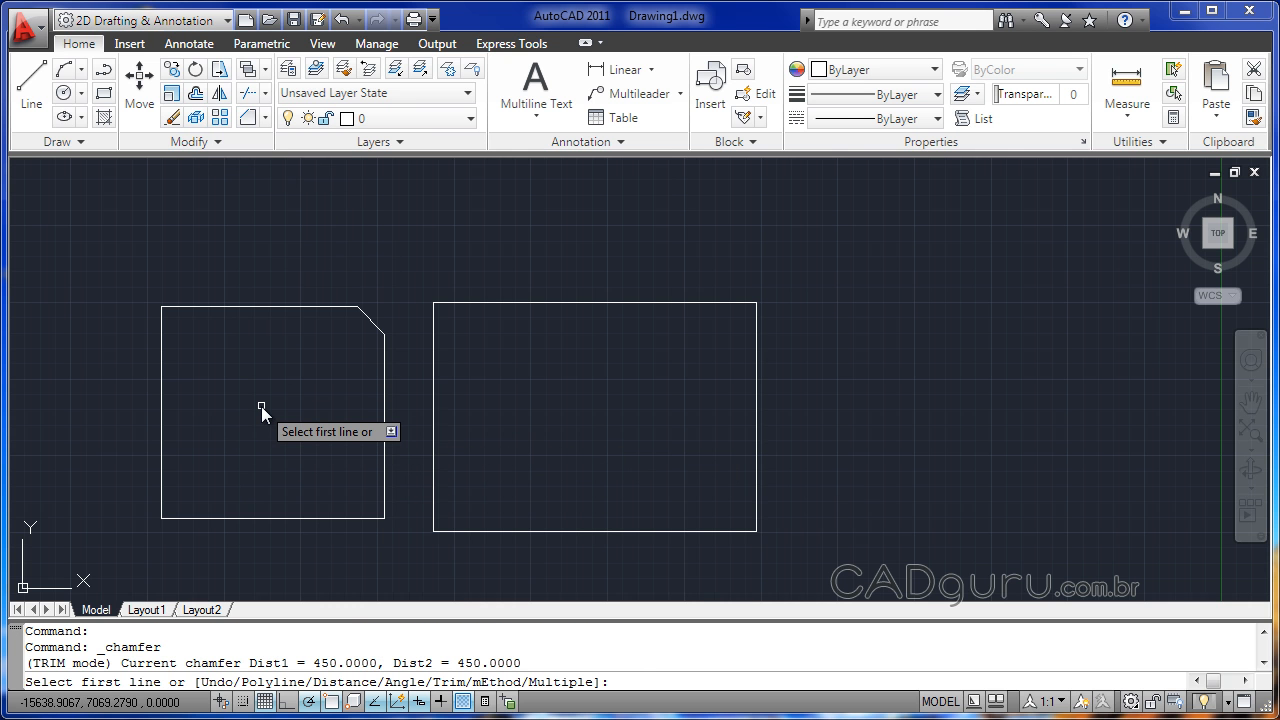
{"action": "type", "text": "a"}
{"action": "key", "text": "Return"}
{"action": "type", "text": "56"}
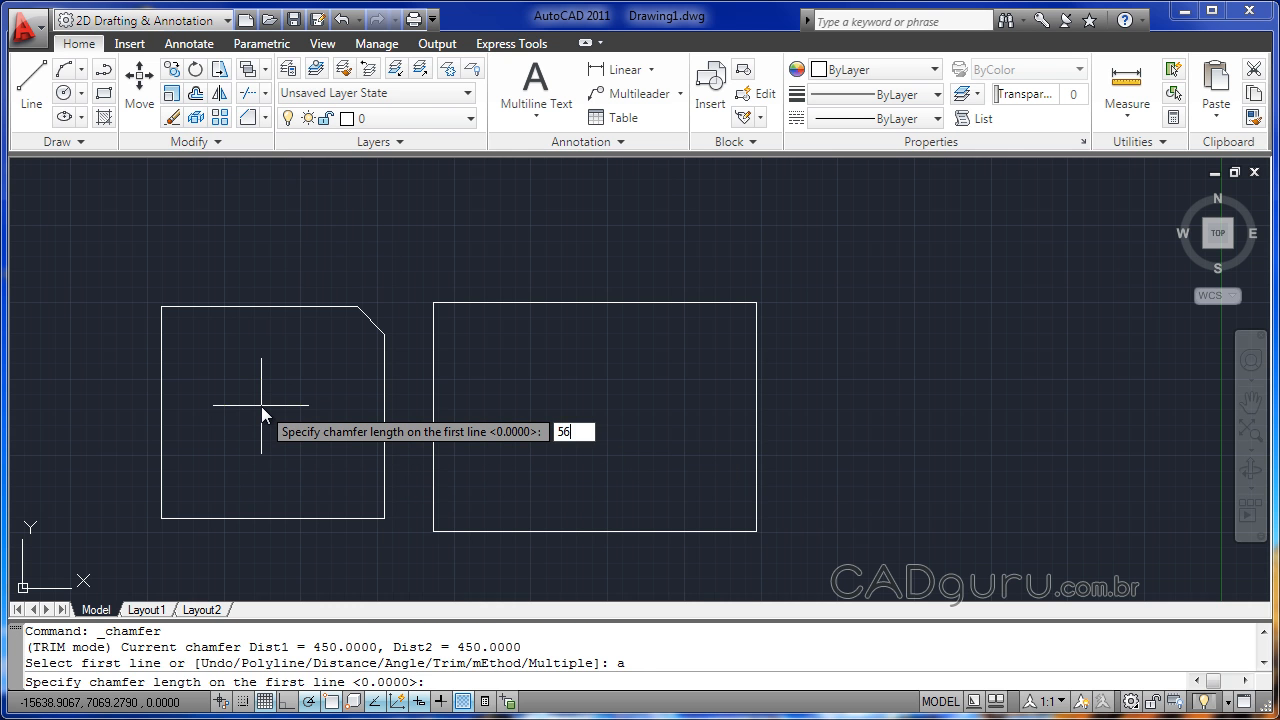
{"action": "type", "text": "0"}
{"action": "key", "text": "Return"}
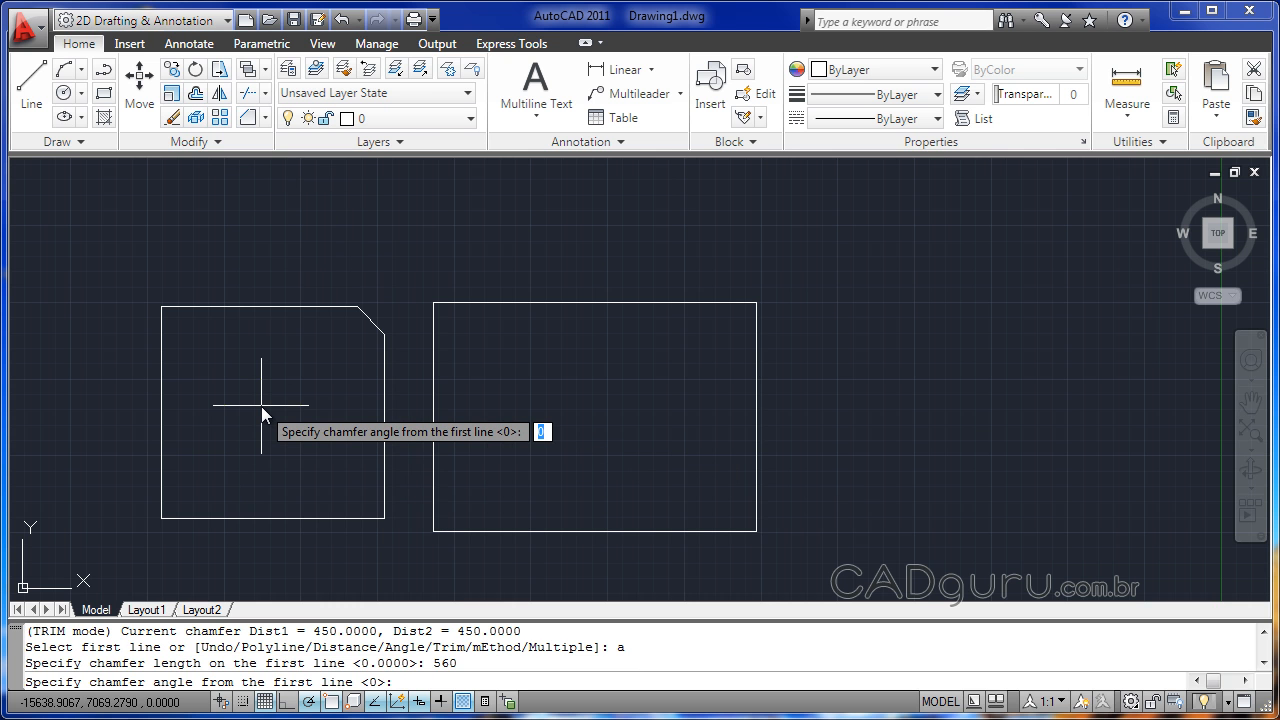
{"action": "type", "text": "30"}
{"action": "key", "text": "Return"}
{"action": "left_click", "coordinate": [184, 306]}
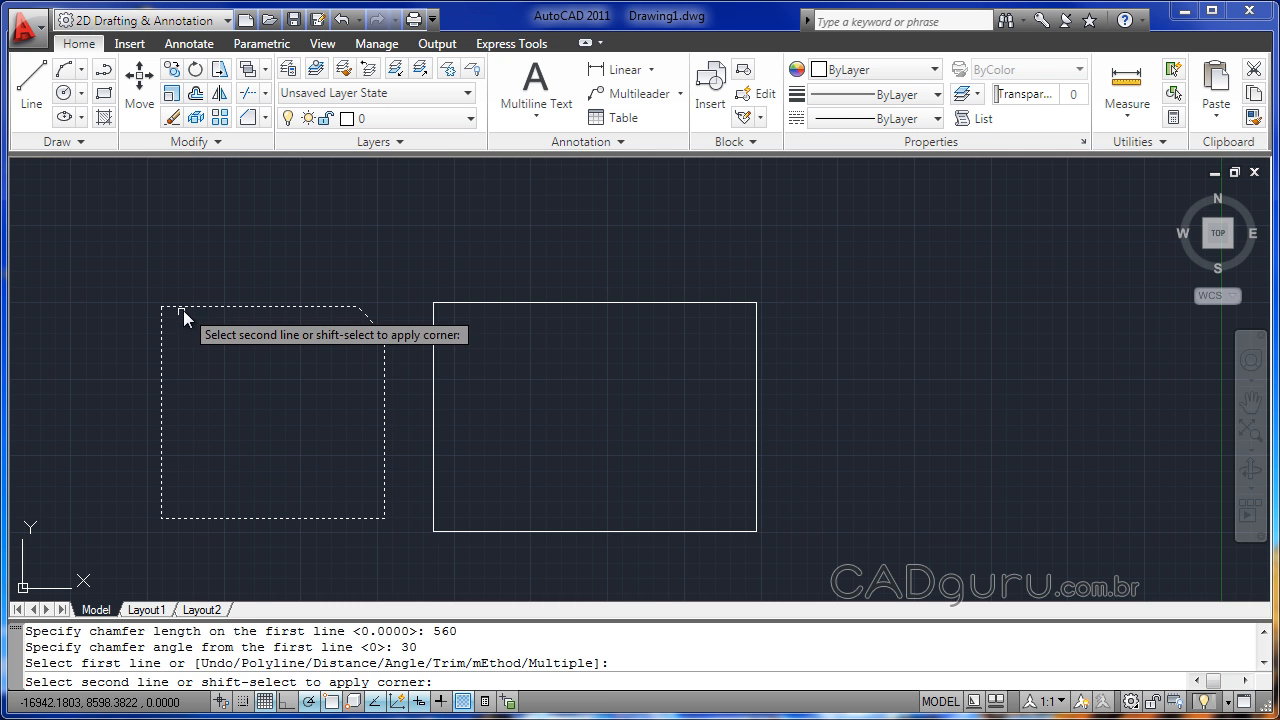
{"action": "left_click", "coordinate": [161, 336]}
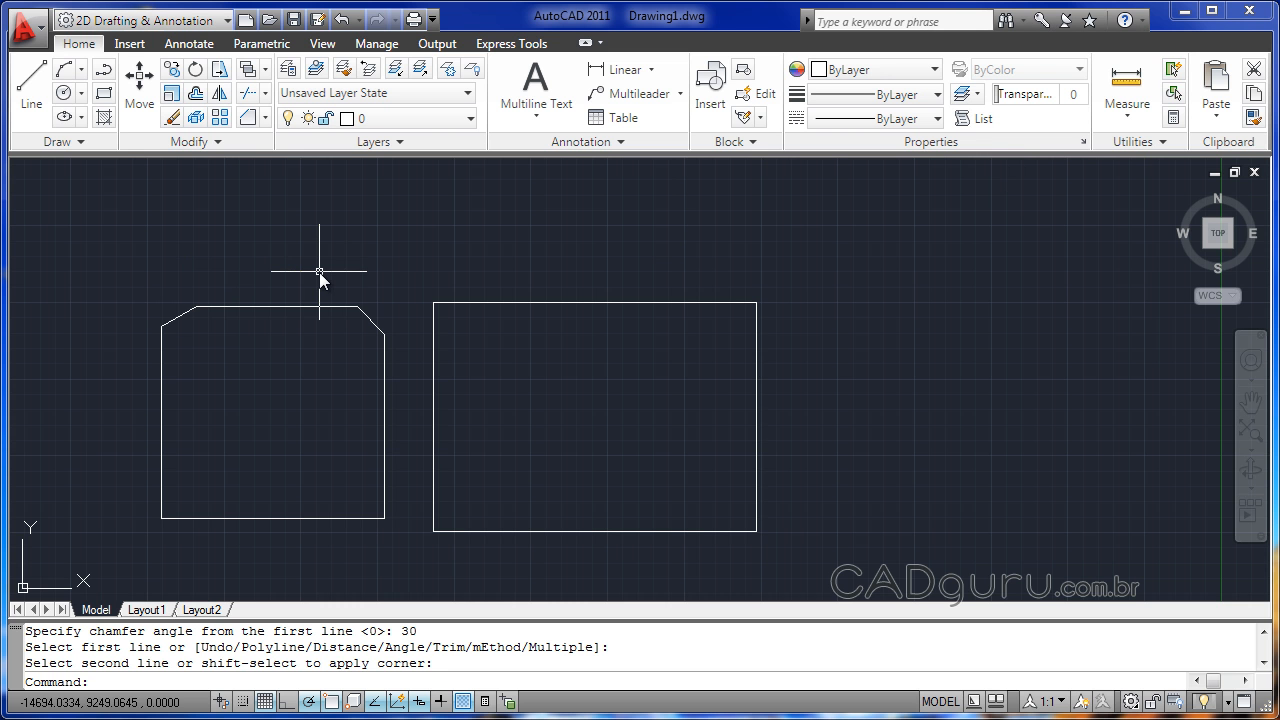
{"action": "type", "text": "p"}
{"action": "key", "text": "Return"}
{"action": "key", "text": "Escape"}
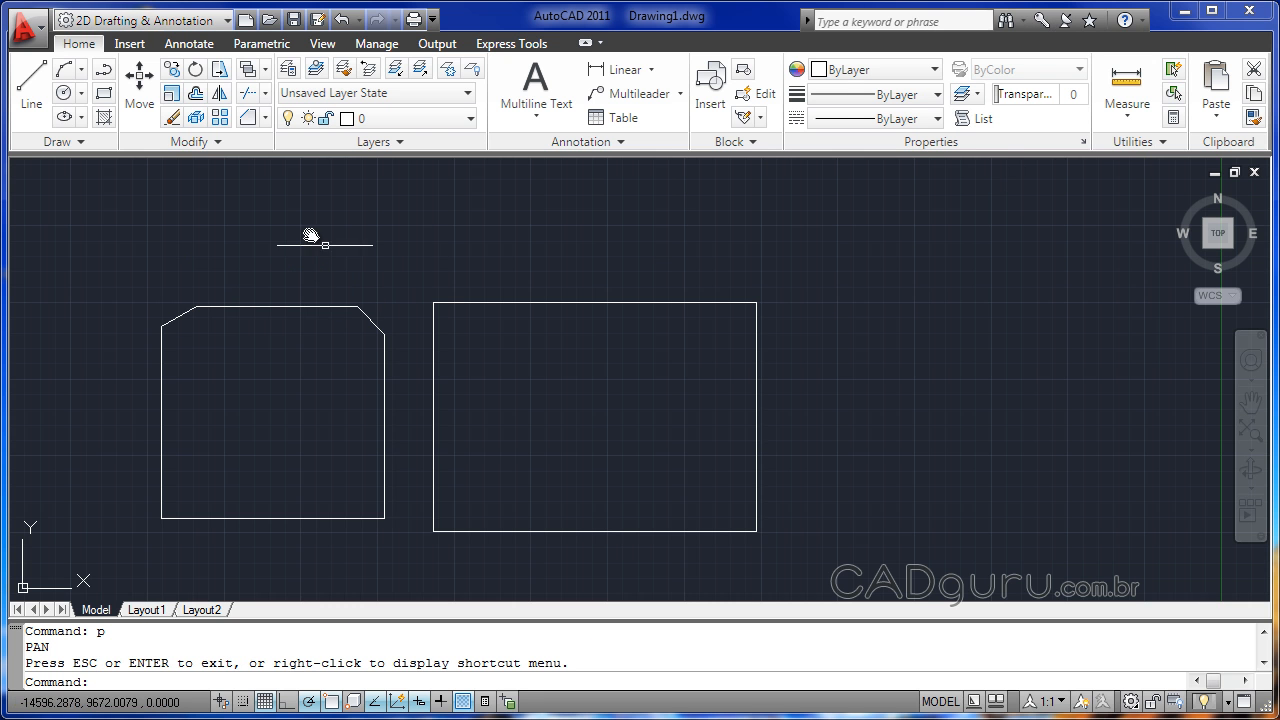
Chamfer all corners of the right rectangle at once using the Polyline option with length 560 and angle 30.
{"action": "left_click", "coordinate": [251, 122]}
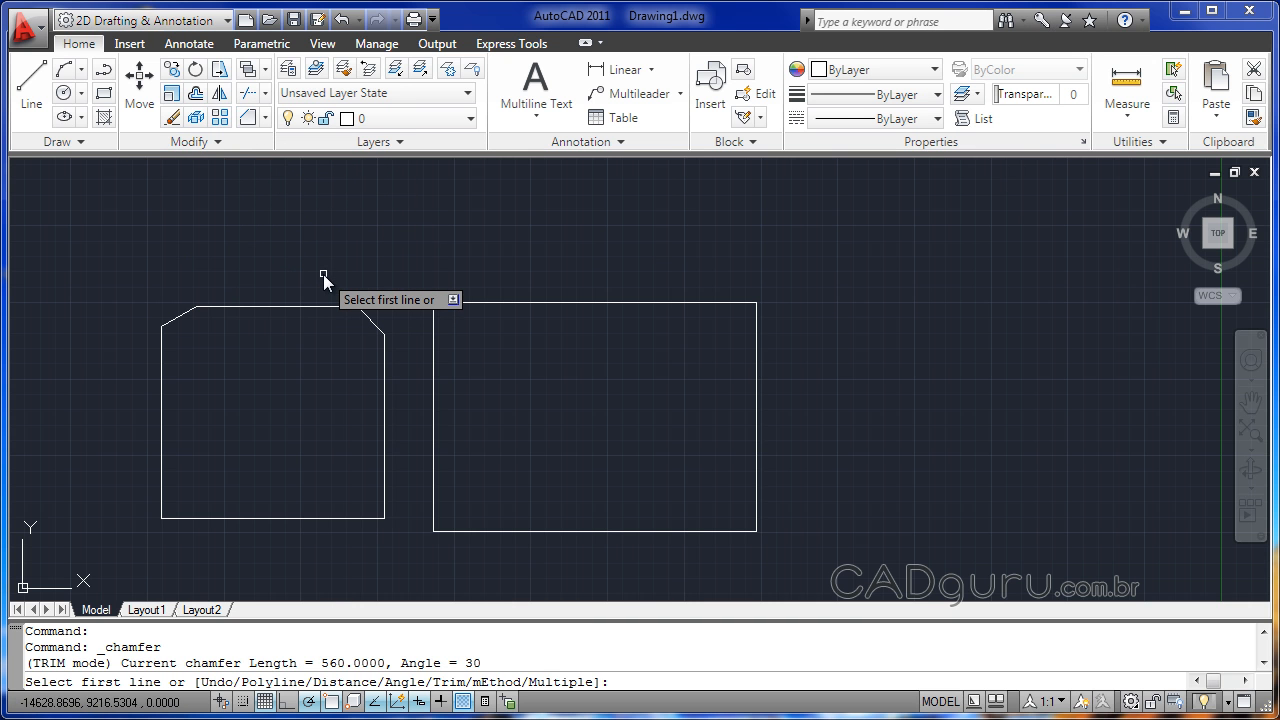
{"action": "type", "text": "p"}
{"action": "key", "text": "Return"}
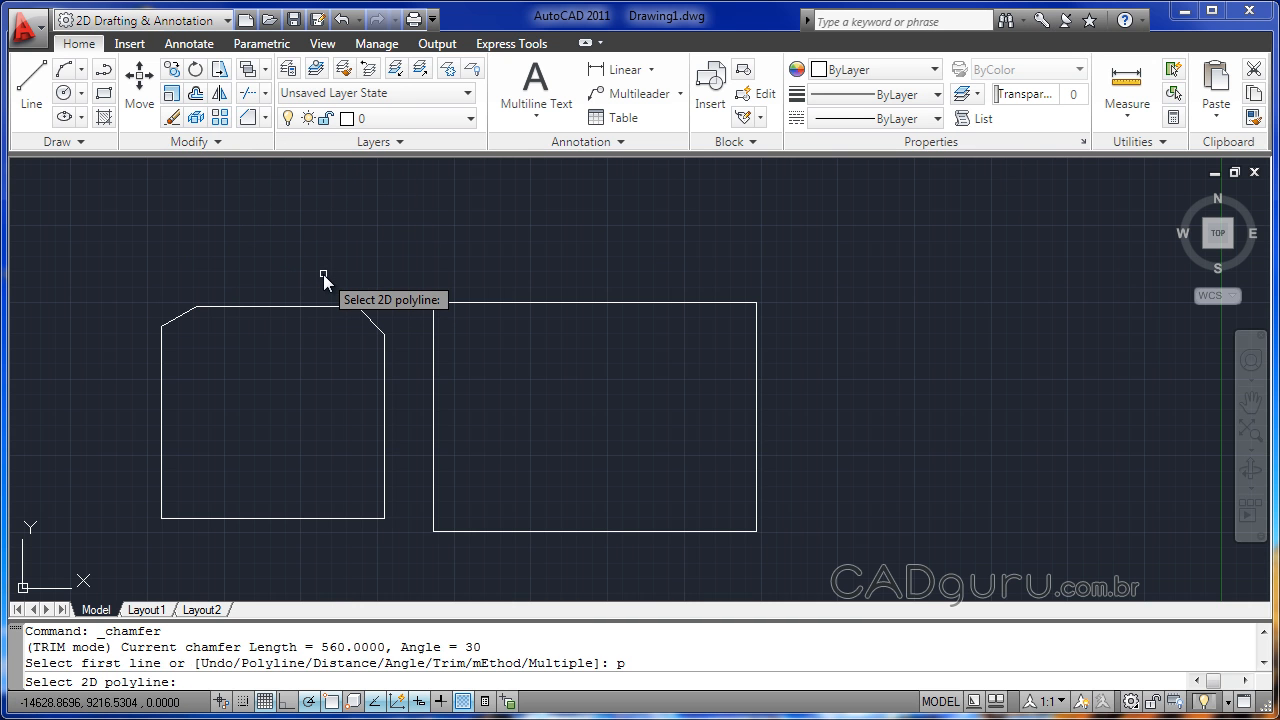
{"action": "left_click", "coordinate": [433, 369]}
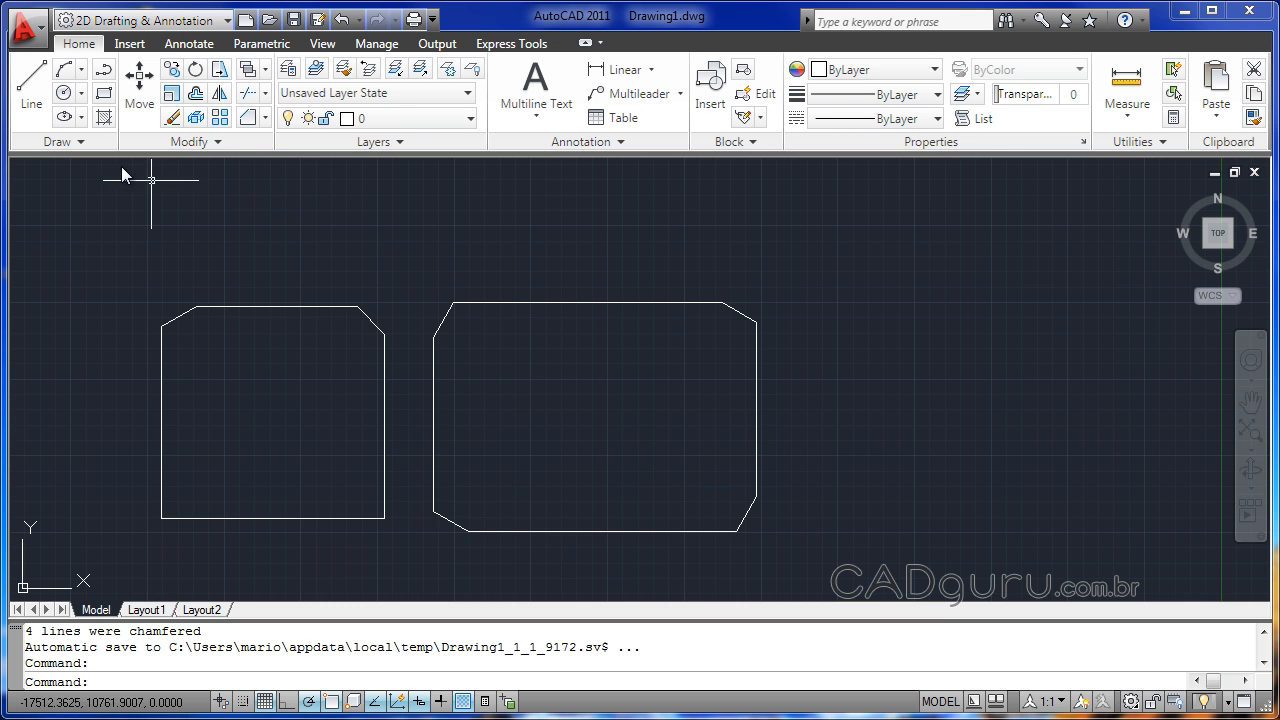
Draw a rectangle with rounded corners to the right of the other two, using the Rectangle command's Fillet option at radius 500.
{"action": "left_click", "coordinate": [103, 95]}
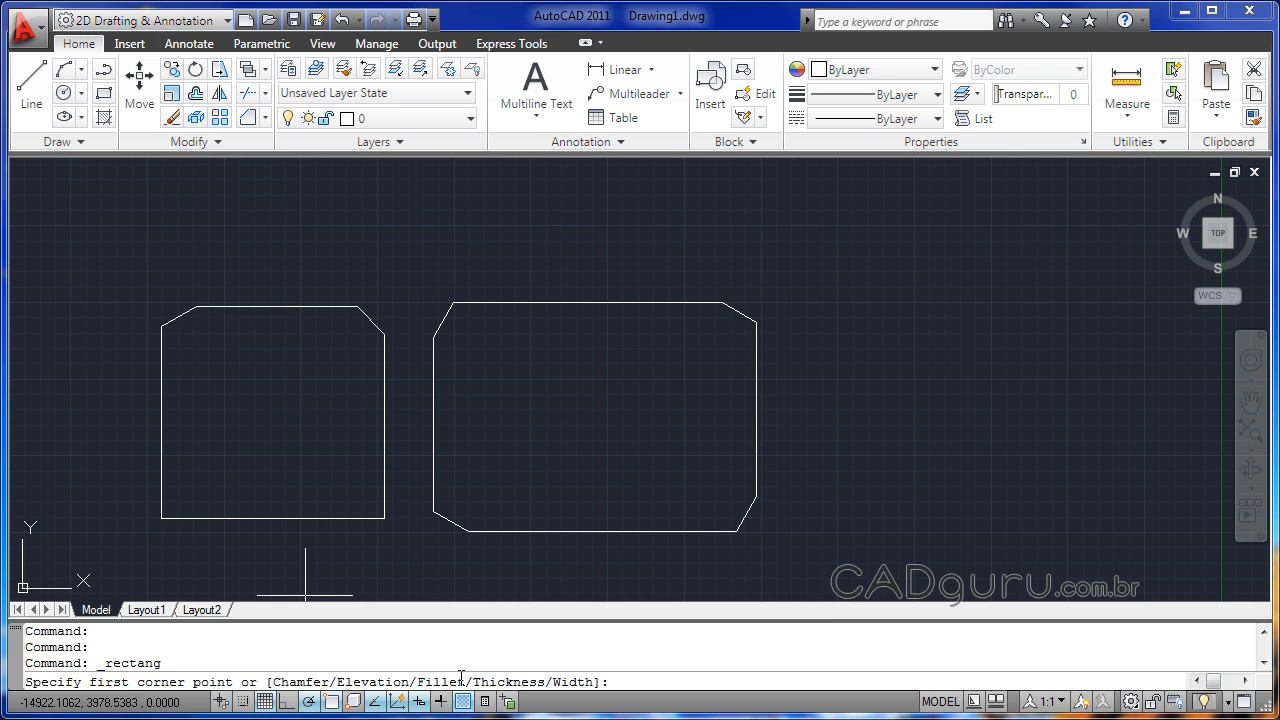
{"action": "type", "text": "f"}
{"action": "key", "text": "Return"}
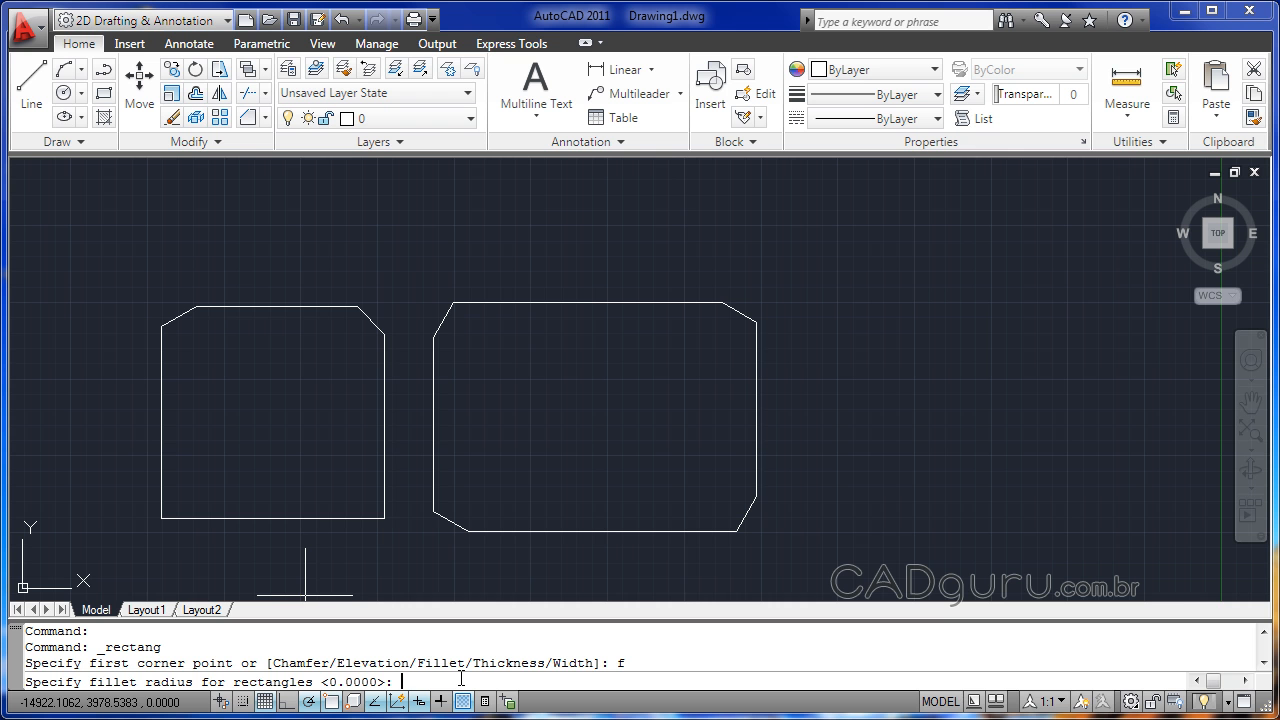
{"action": "type", "text": "50"}
{"action": "type", "text": "0"}
{"action": "key", "text": "Return"}
{"action": "left_click", "coordinate": [811, 231]}
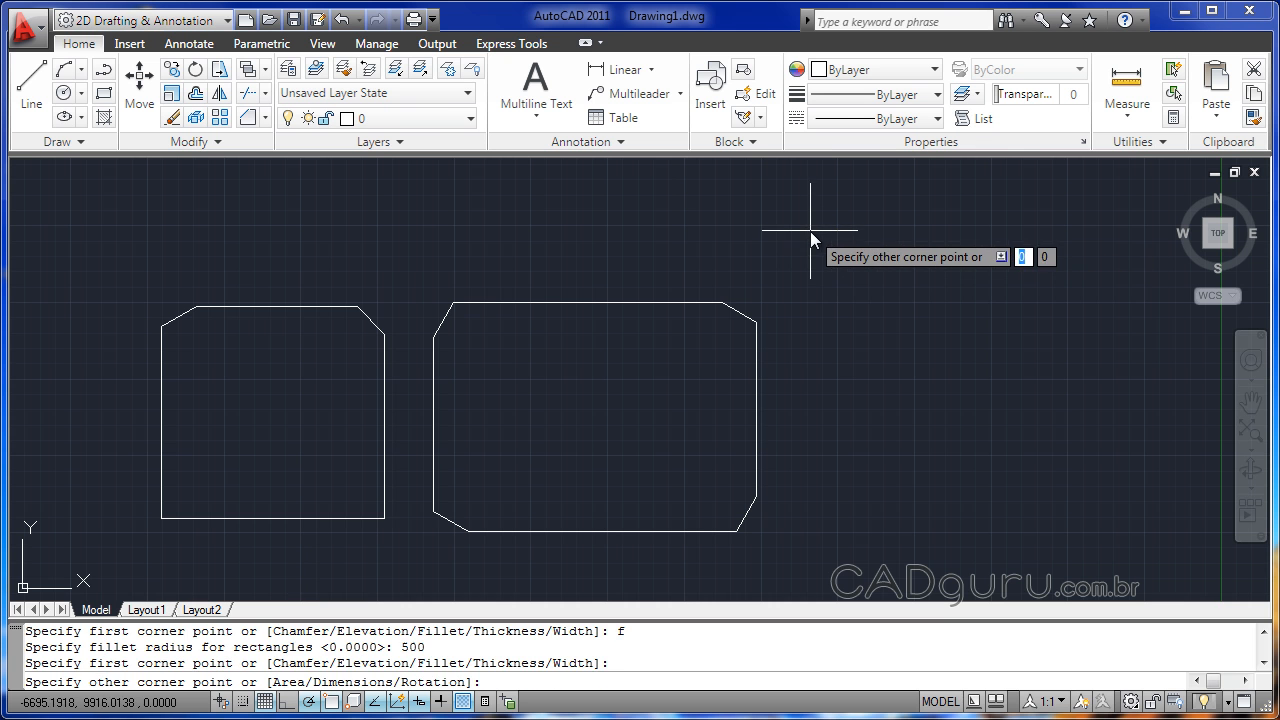
{"action": "left_click", "coordinate": [1160, 520]}
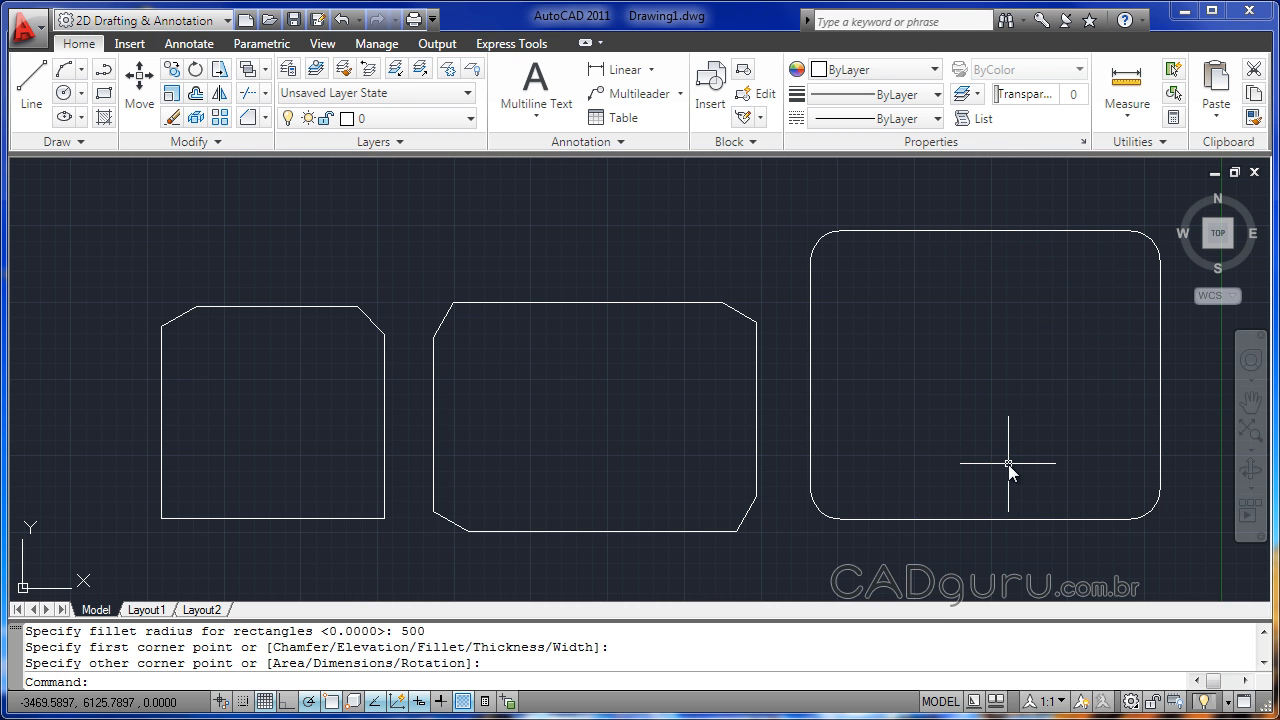
Draw a wide rectangle in the empty area up and left of the others, with both Rectangle chamfer distances at 500.
{"action": "left_click", "coordinate": [104, 94]}
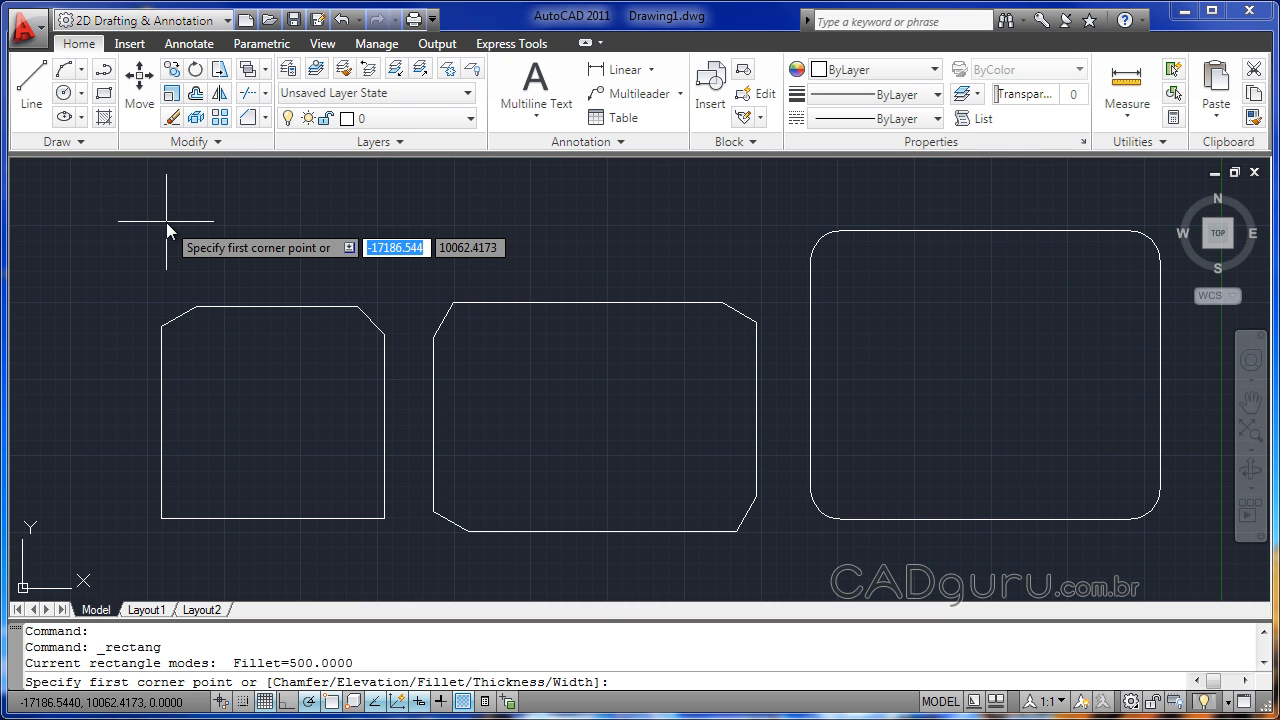
{"action": "type", "text": "c"}
{"action": "key", "text": "Return"}
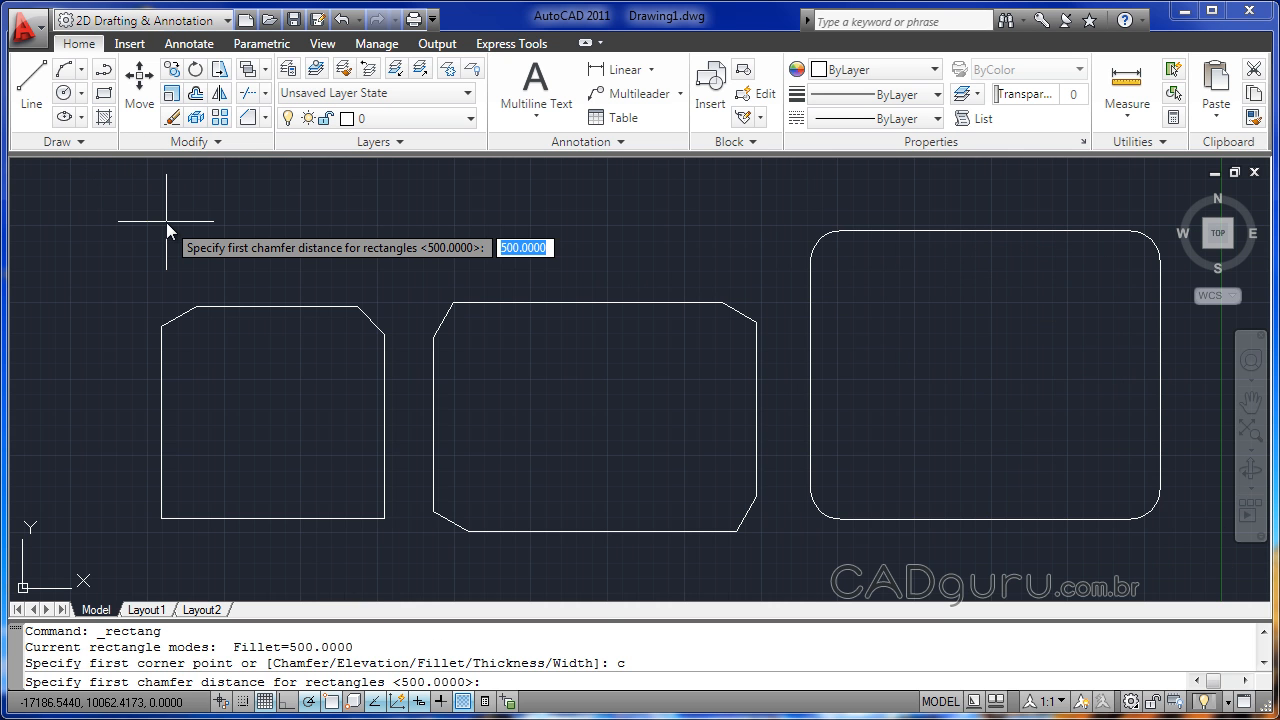
{"action": "middle_click_drag", "start_coordinate": [170, 222], "coordinate": [490, 408]}
{"action": "middle_click_drag", "start_coordinate": [109, 272], "coordinate": [279, 386]}
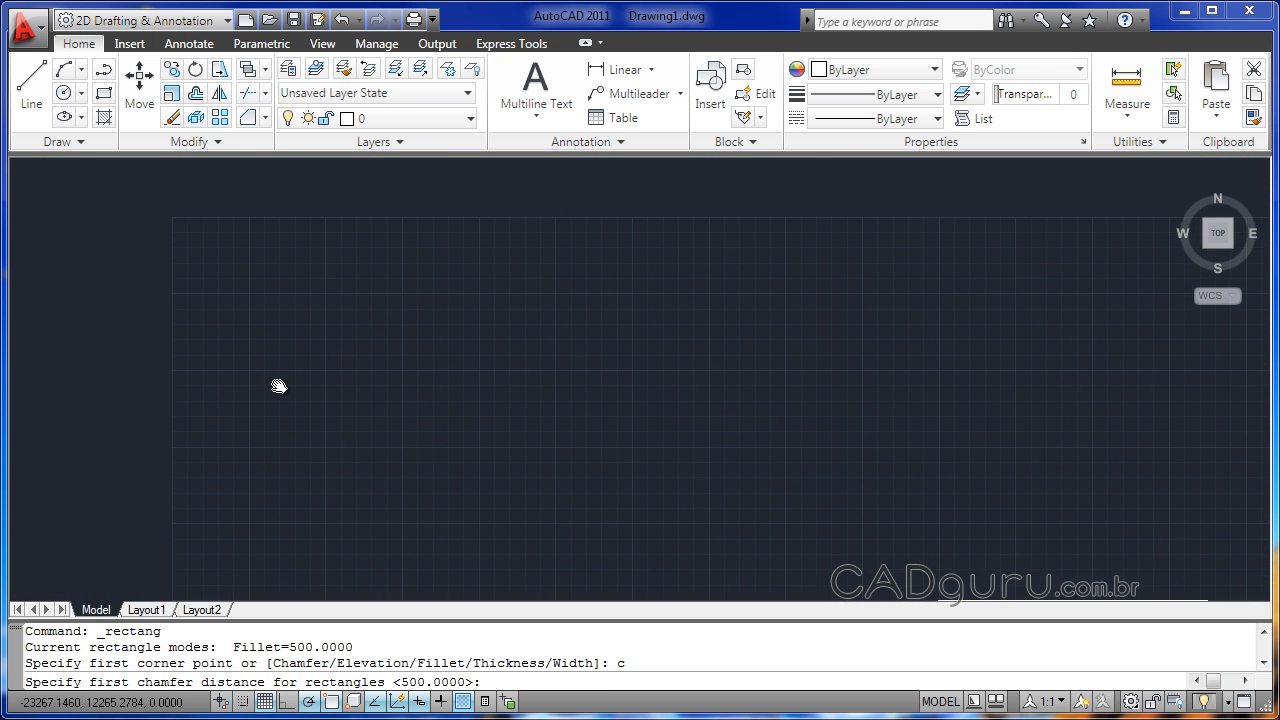
{"action": "key", "text": "Return"}
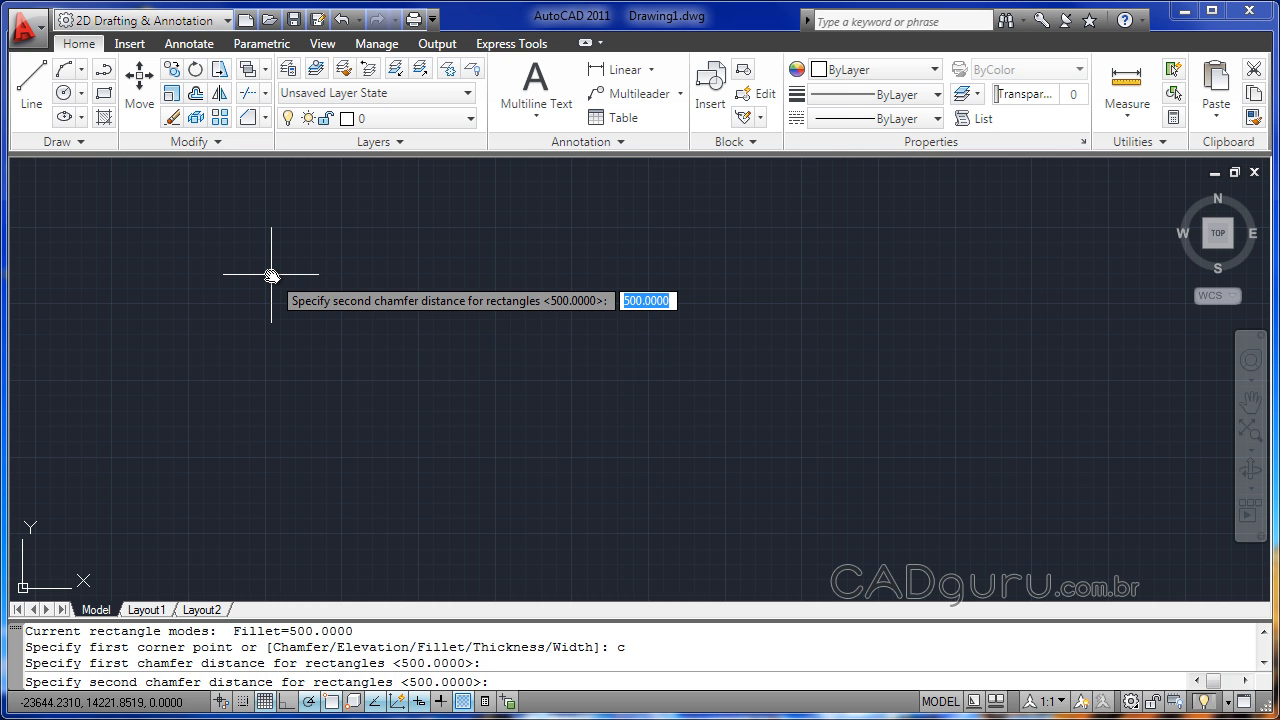
{"action": "key", "text": "Return"}
{"action": "left_click", "coordinate": [190, 229]}
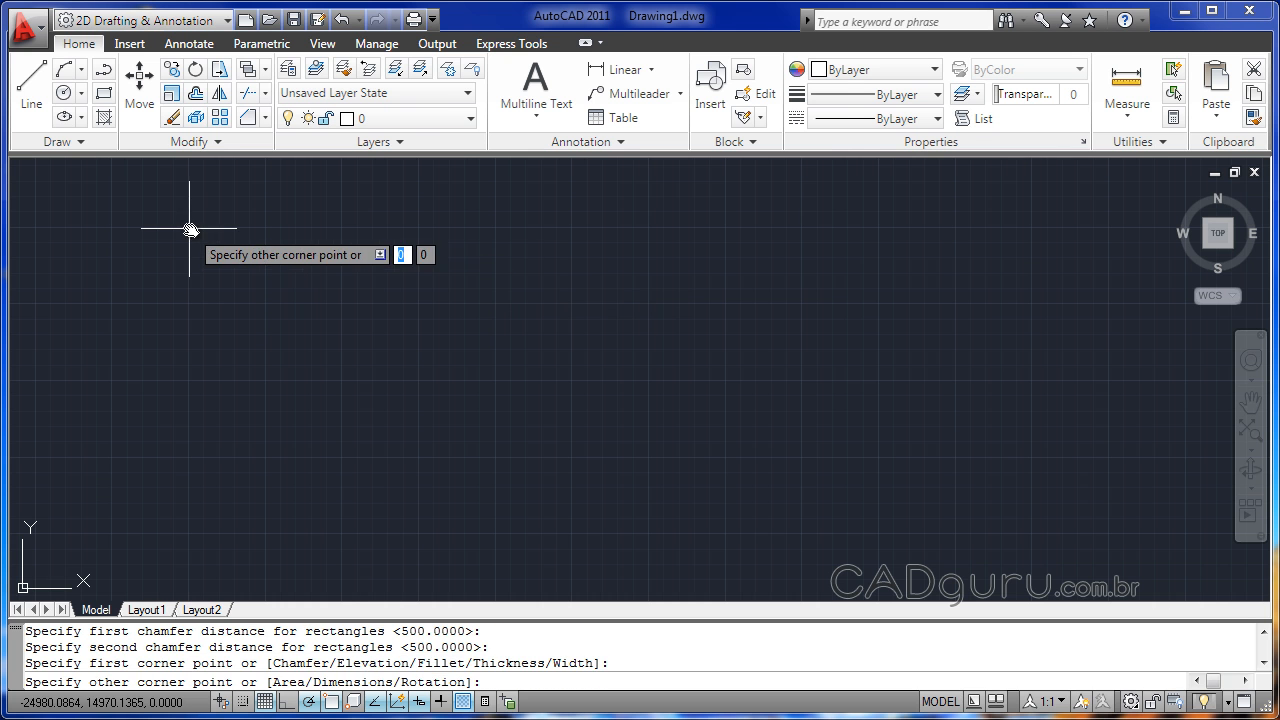
{"action": "left_click", "coordinate": [716, 522]}
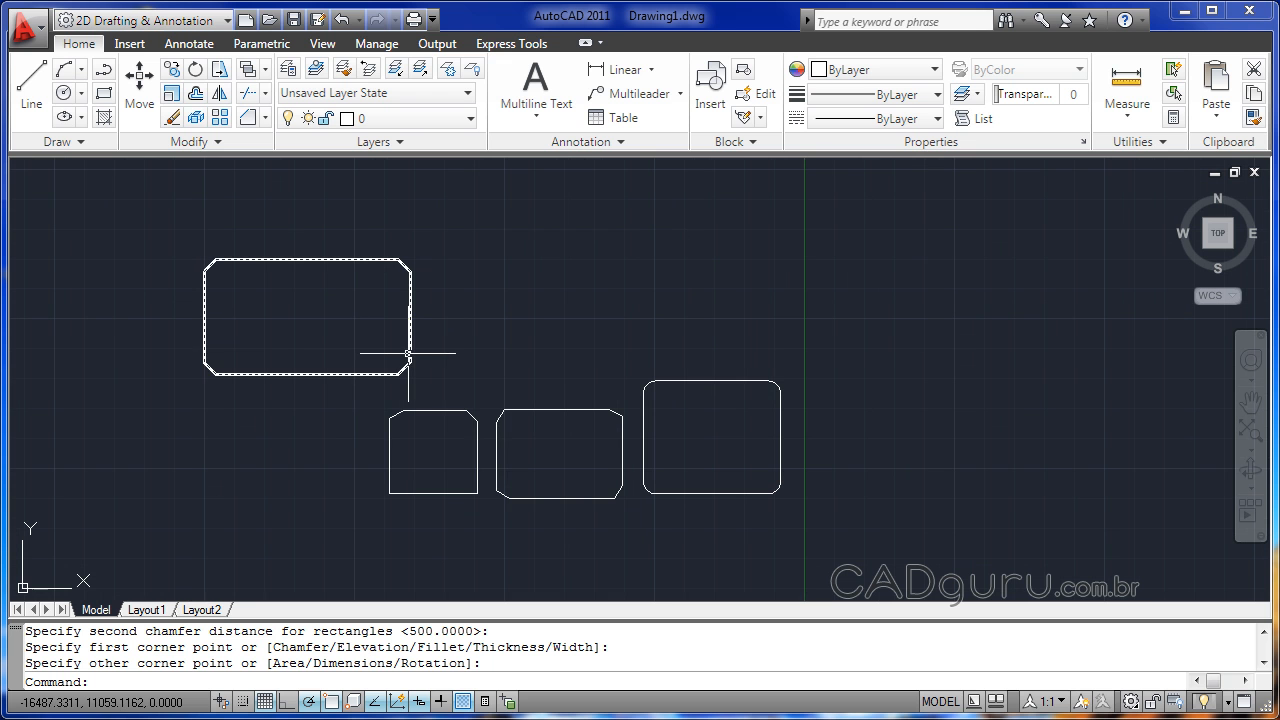
{"action": "mouse_move", "coordinate": [408, 355]}
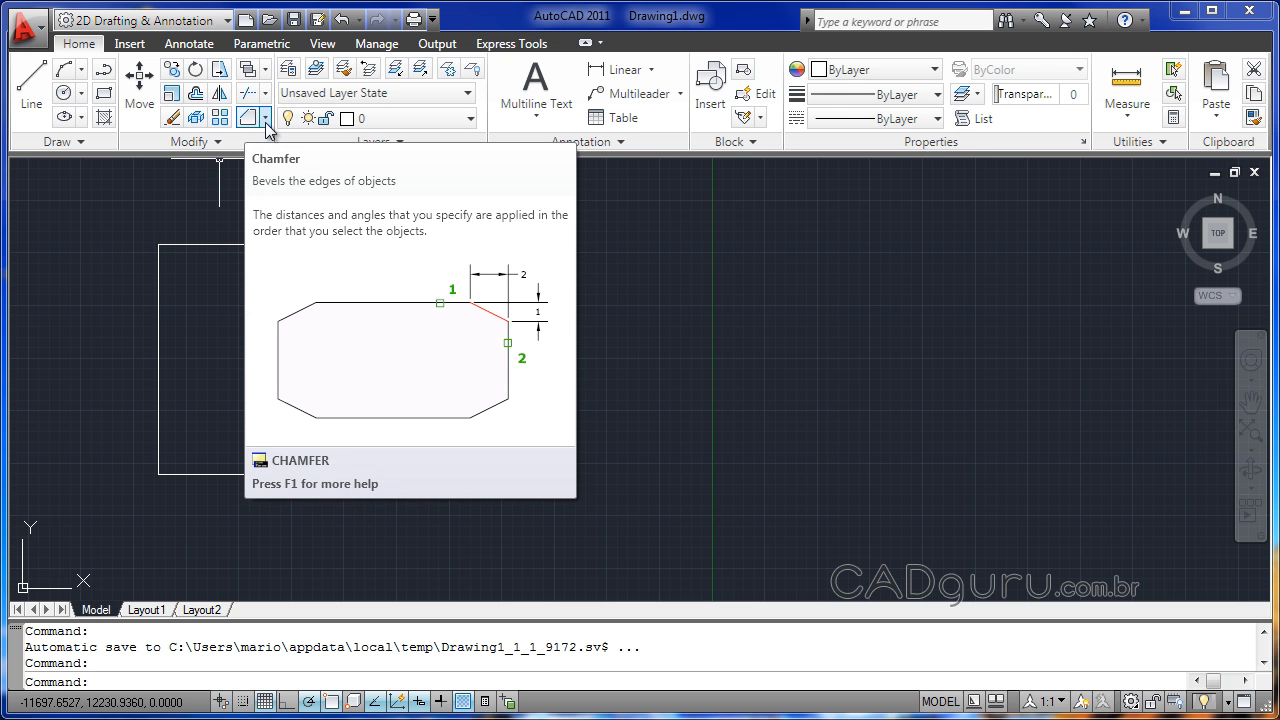
{"action": "left_click", "coordinate": [266, 119]}
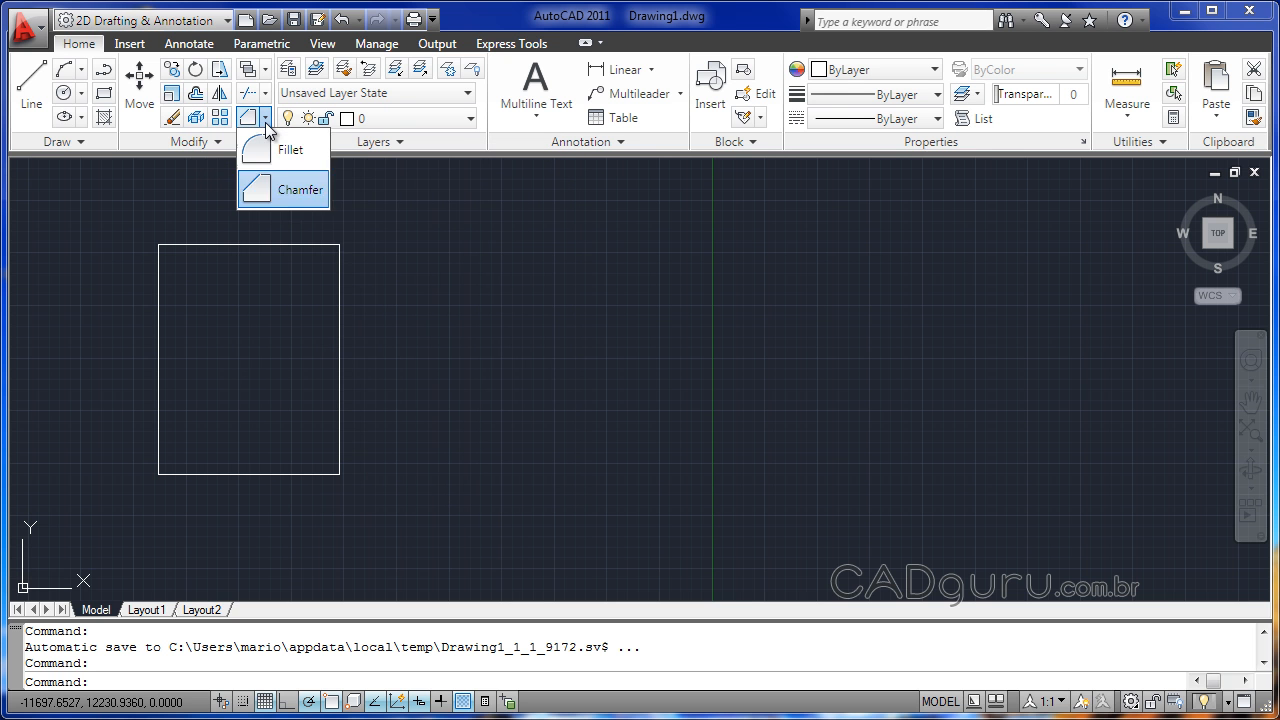
{"action": "left_click", "coordinate": [300, 192]}
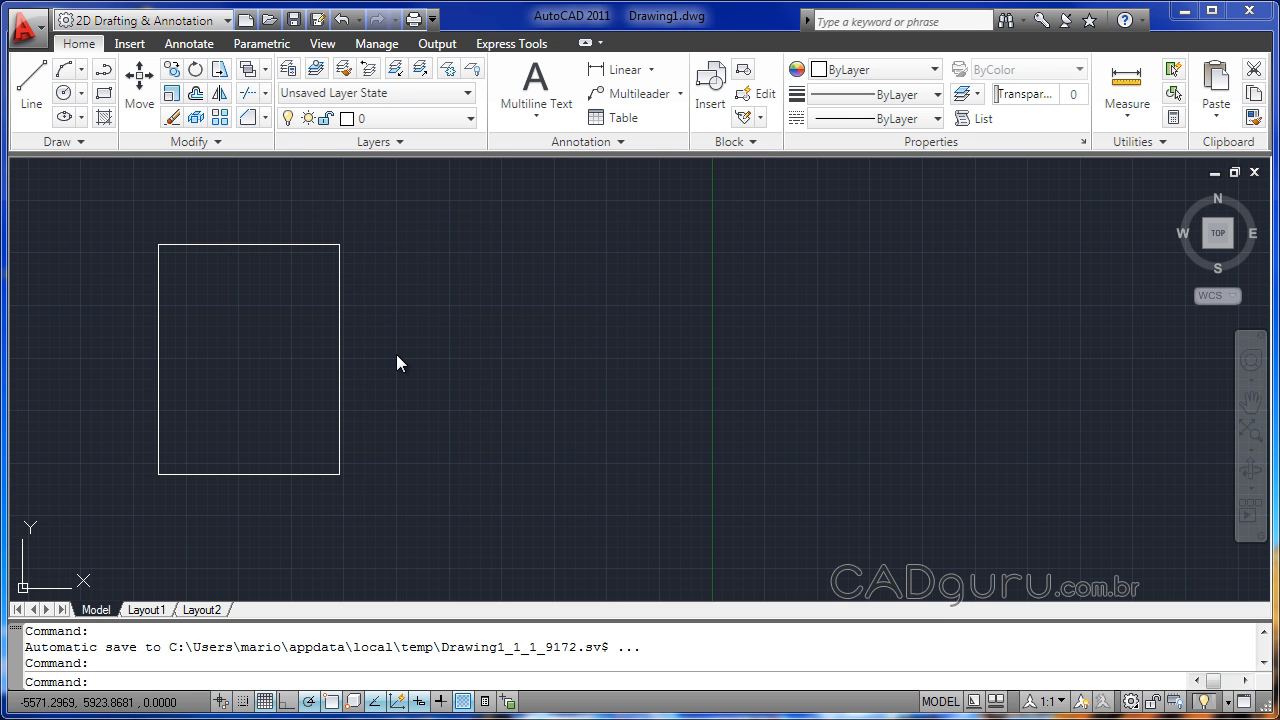
Fillet the upper-right corner of the tall rectangle with the radius set to 65.
{"action": "left_click", "coordinate": [266, 119]}
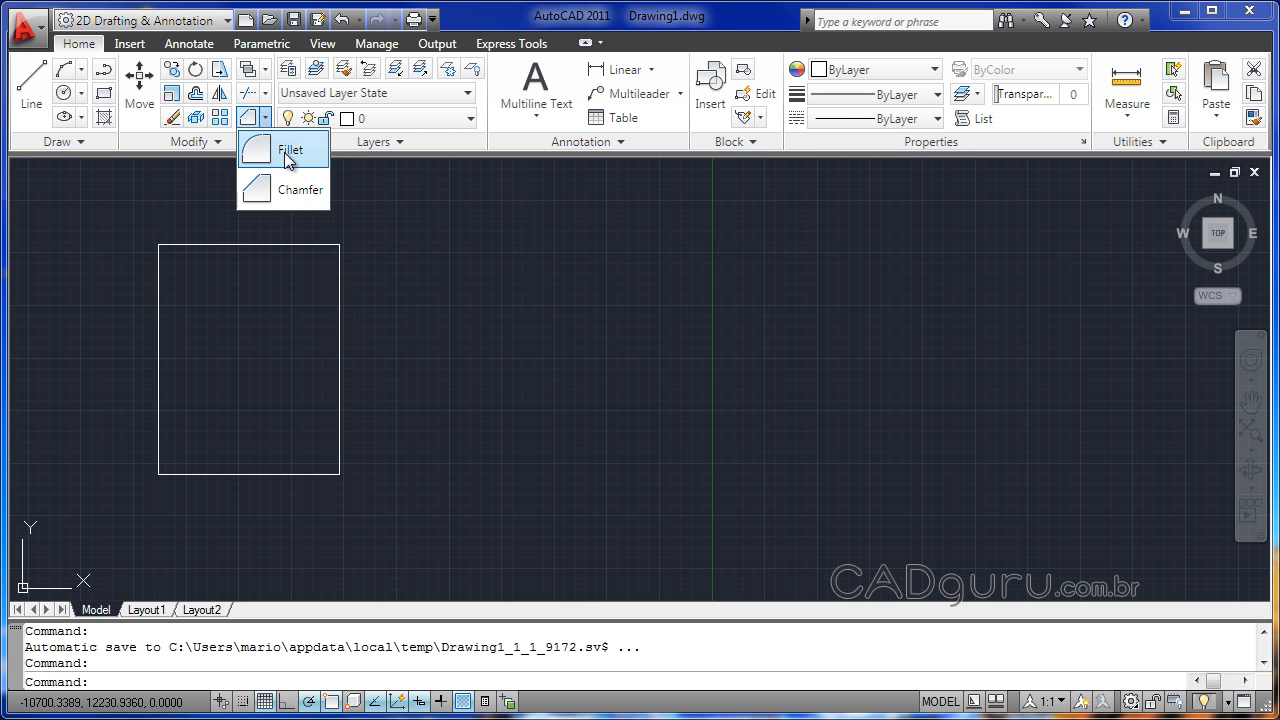
{"action": "left_click", "coordinate": [290, 152]}
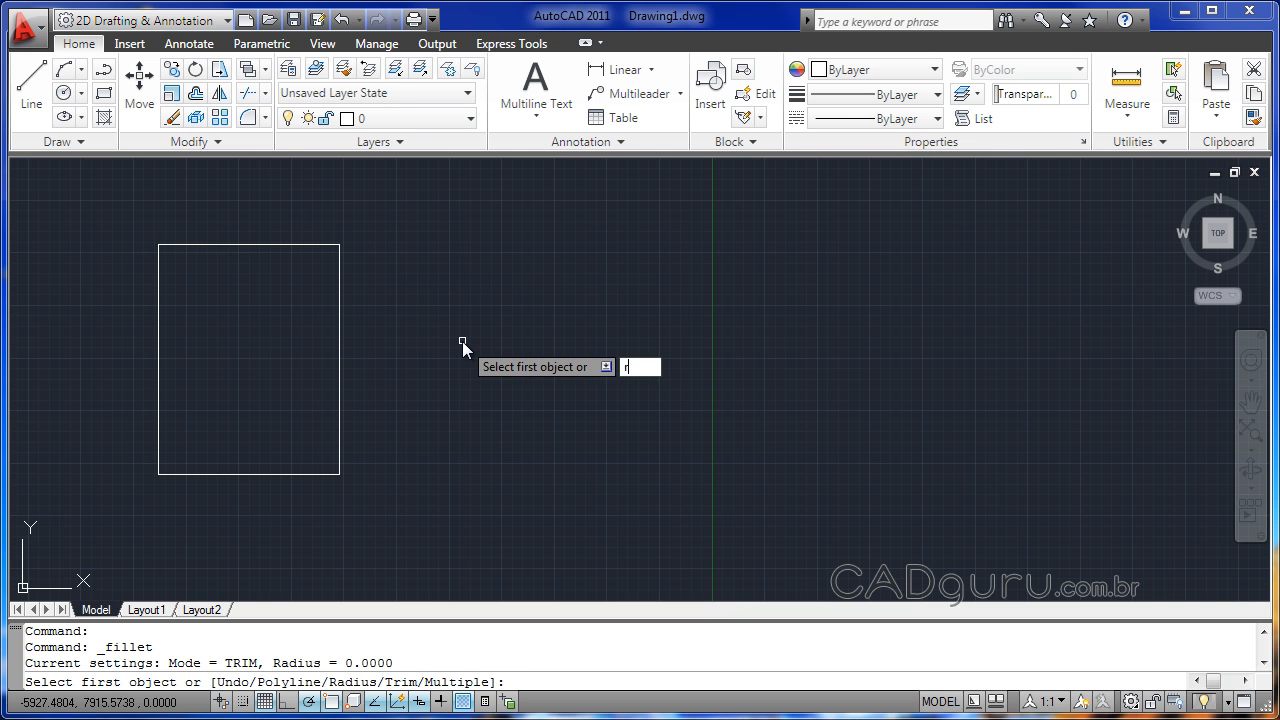
{"action": "key", "text": "Return"}
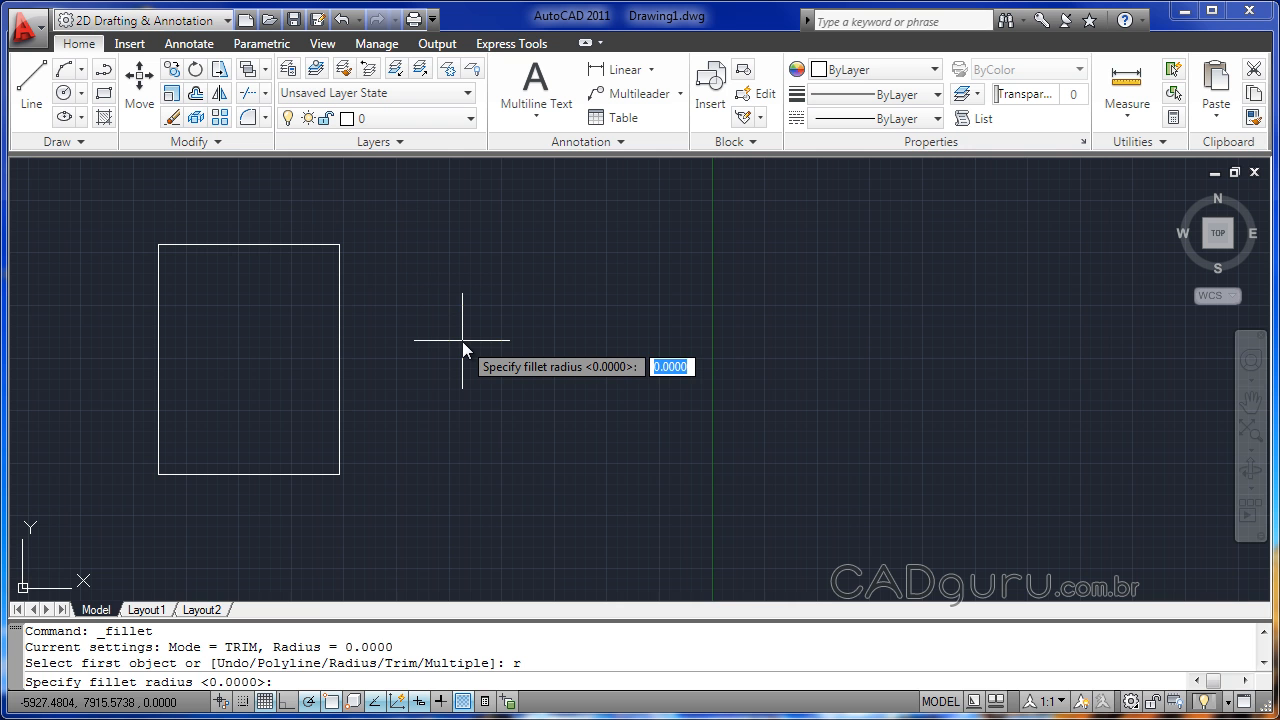
{"action": "type", "text": "65"}
{"action": "key", "text": "Return"}
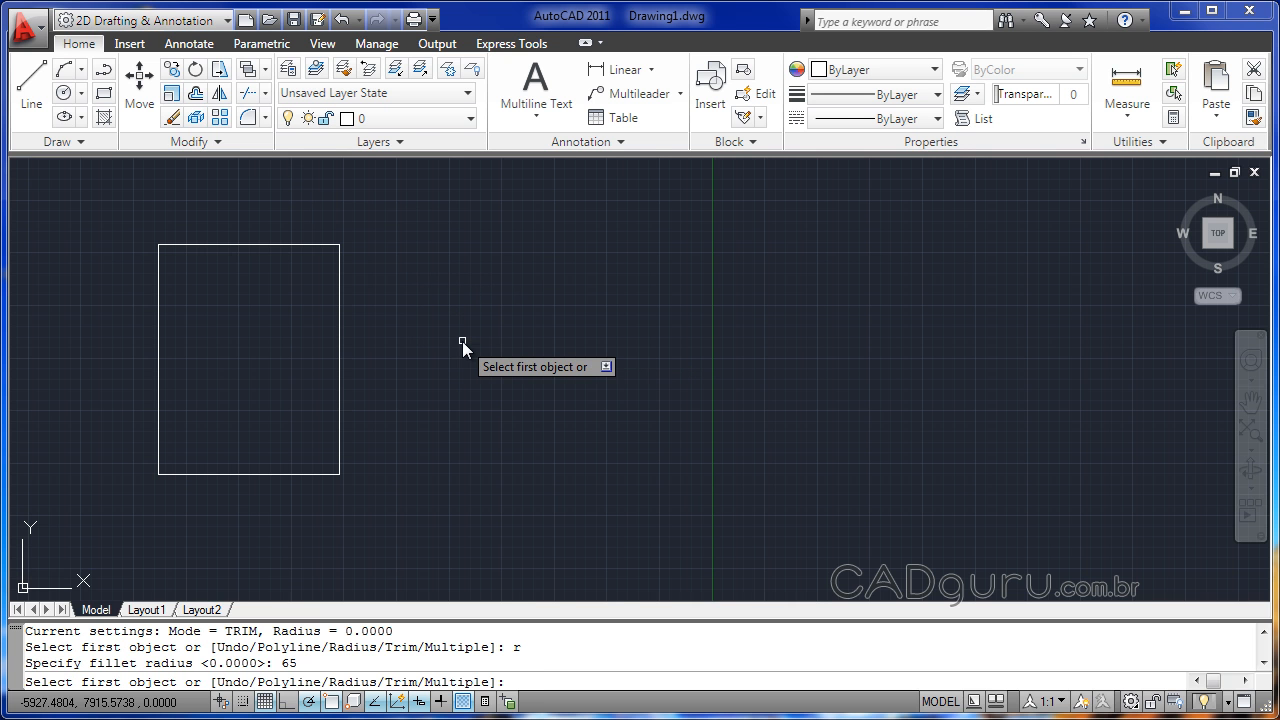
{"action": "left_click", "coordinate": [325, 246]}
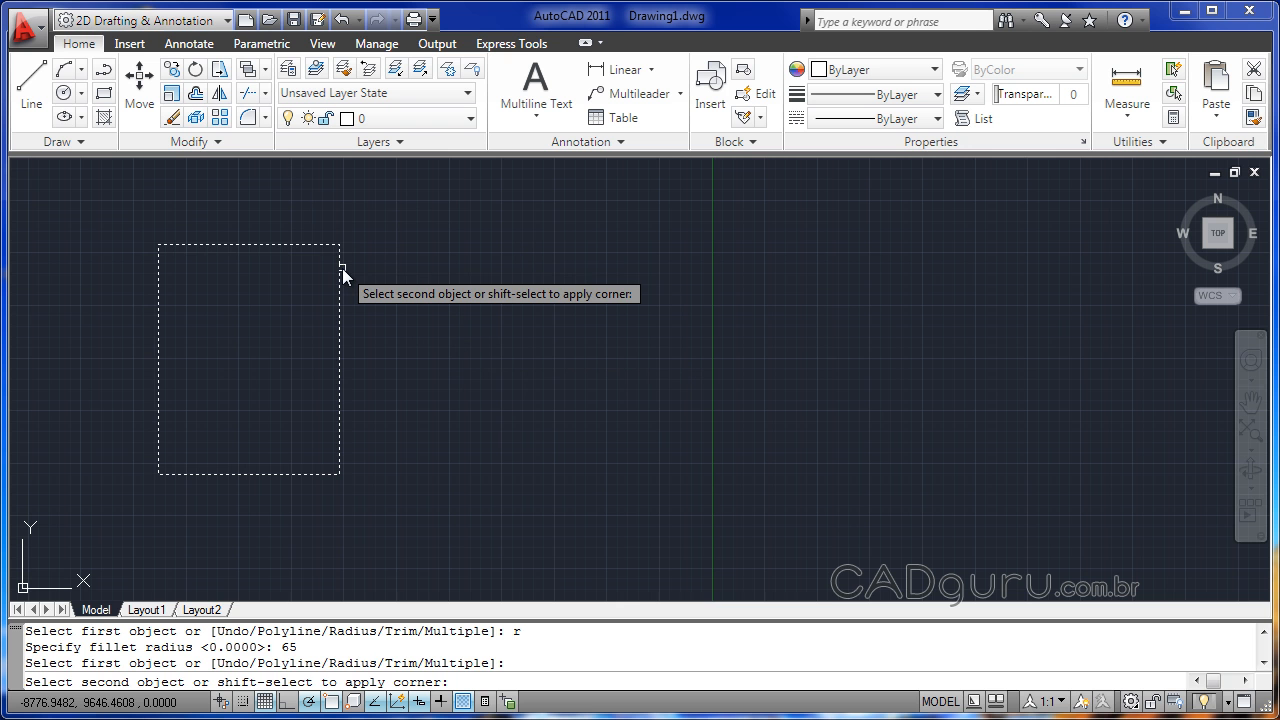
{"action": "left_click", "coordinate": [338, 265]}
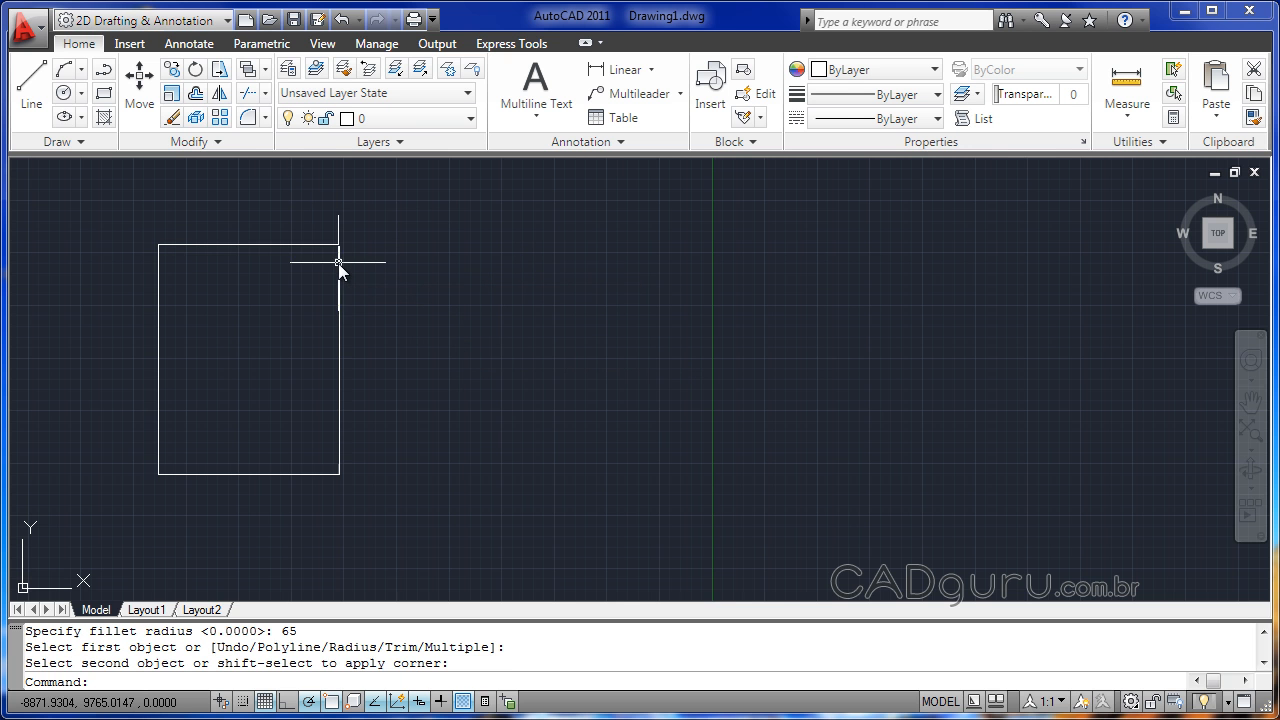
{"action": "scroll", "coordinate": [314, 294], "scroll_direction": "up", "scroll_amount": 2}
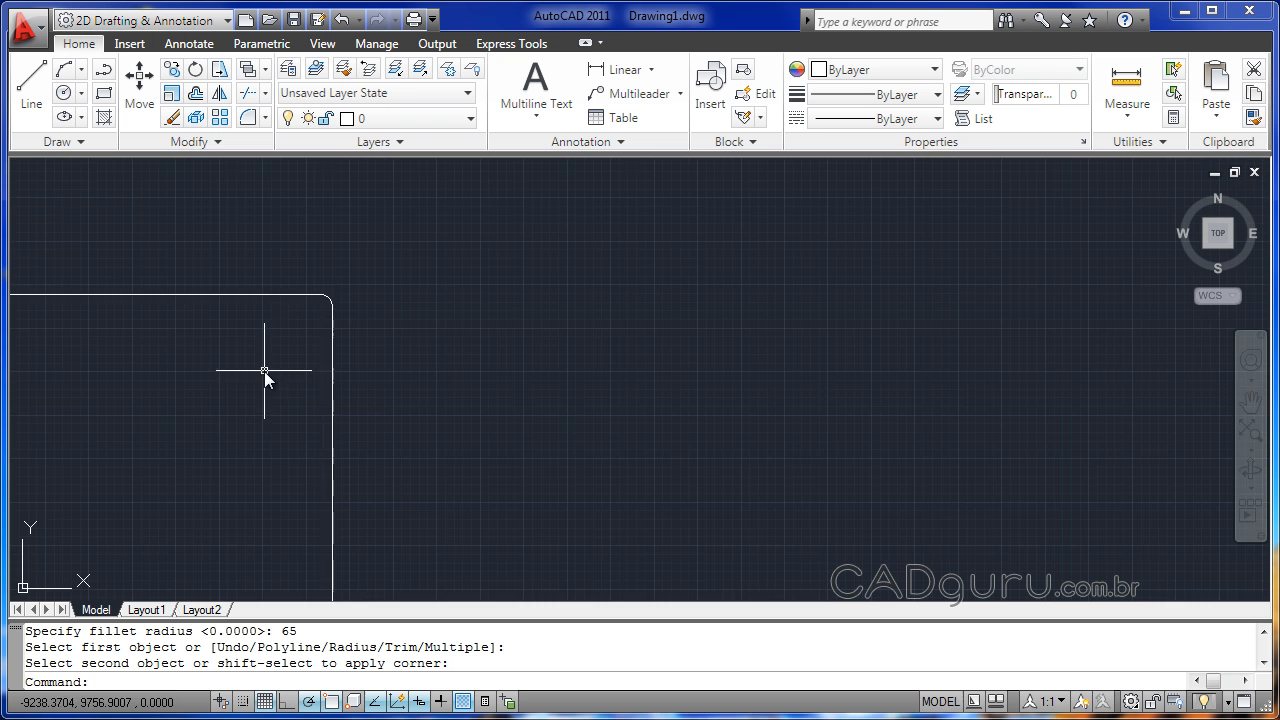
Fillet the upper-right corner of the tall rectangle again with the radius set to 250.
{"action": "scroll", "coordinate": [266, 374], "scroll_direction": "down", "scroll_amount": 4}
{"action": "middle_click_drag", "start_coordinate": [186, 434], "coordinate": [260, 397]}
{"action": "scroll", "coordinate": [260, 363], "scroll_direction": "up", "scroll_amount": 3}
{"action": "left_click", "coordinate": [247, 117]}
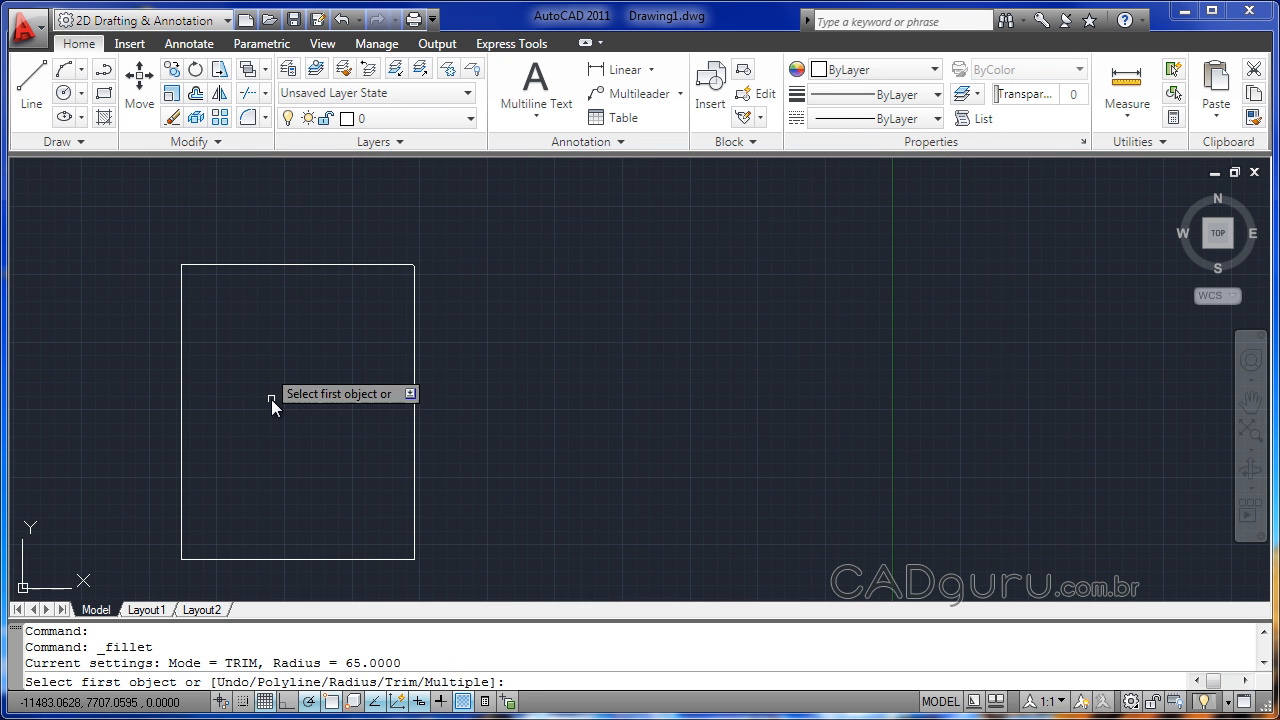
{"action": "type", "text": "r"}
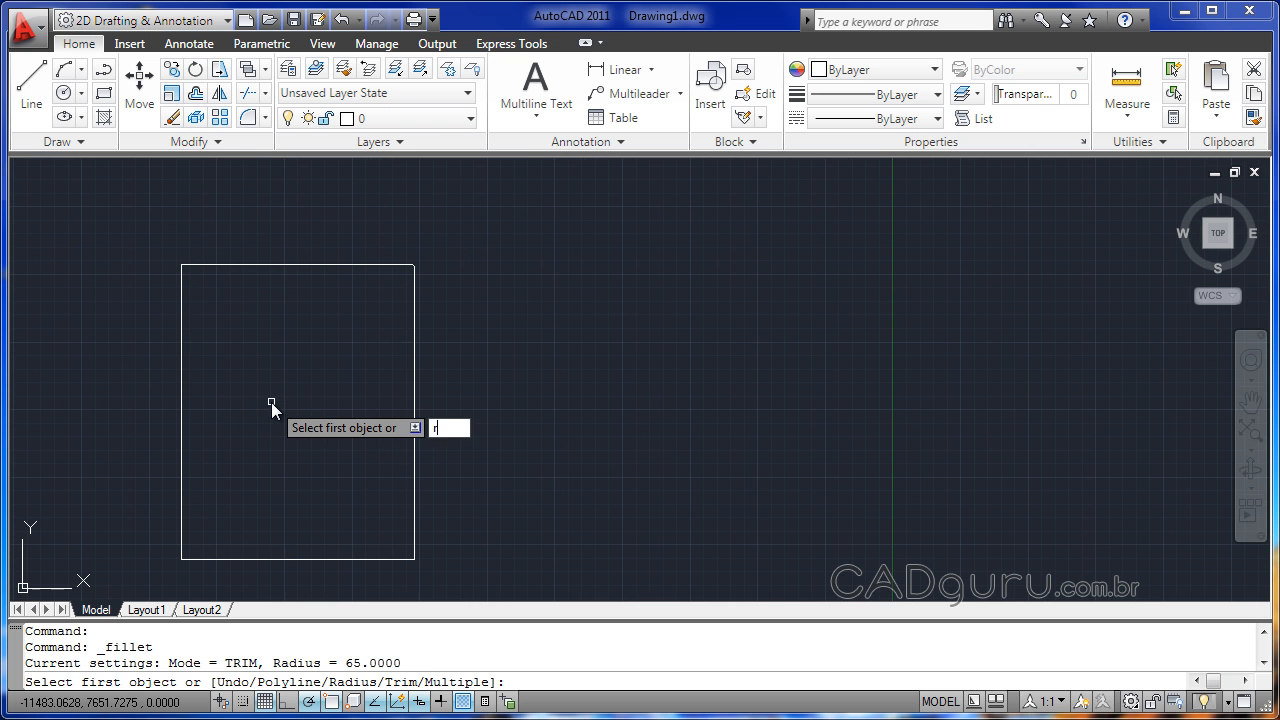
{"action": "key", "text": "Return"}
{"action": "type", "text": "250"}
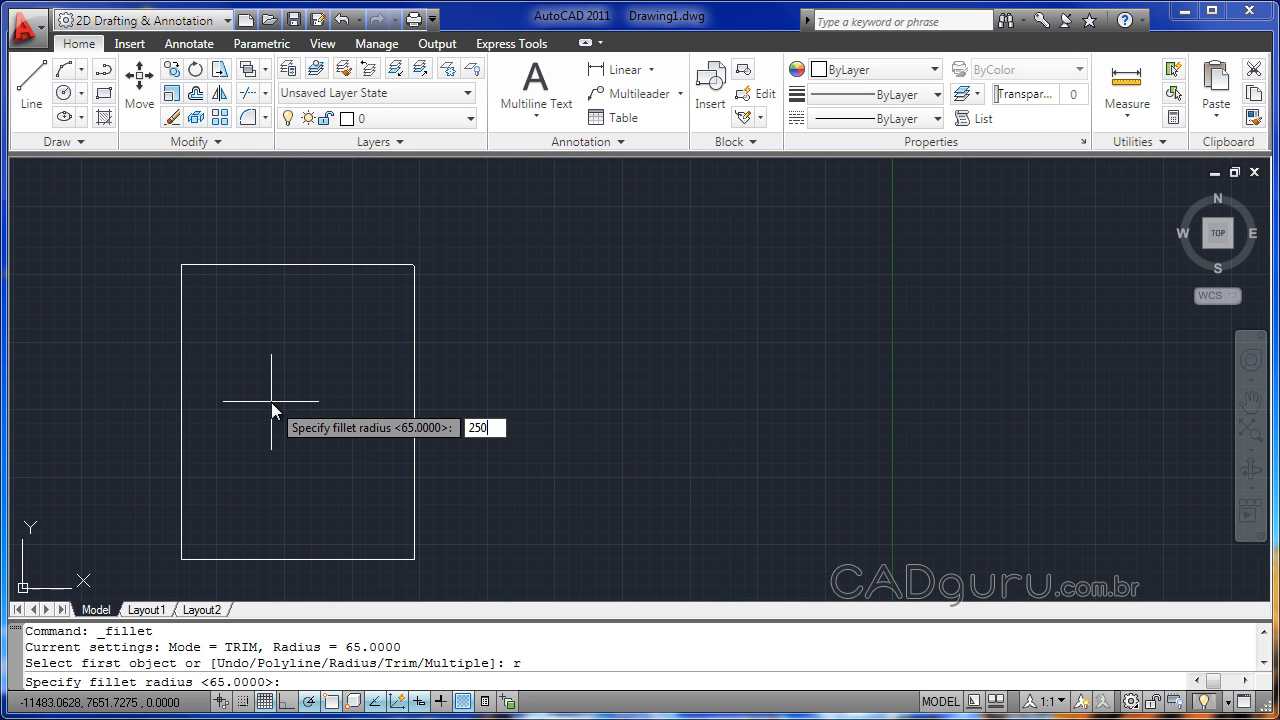
{"action": "key", "text": "Return"}
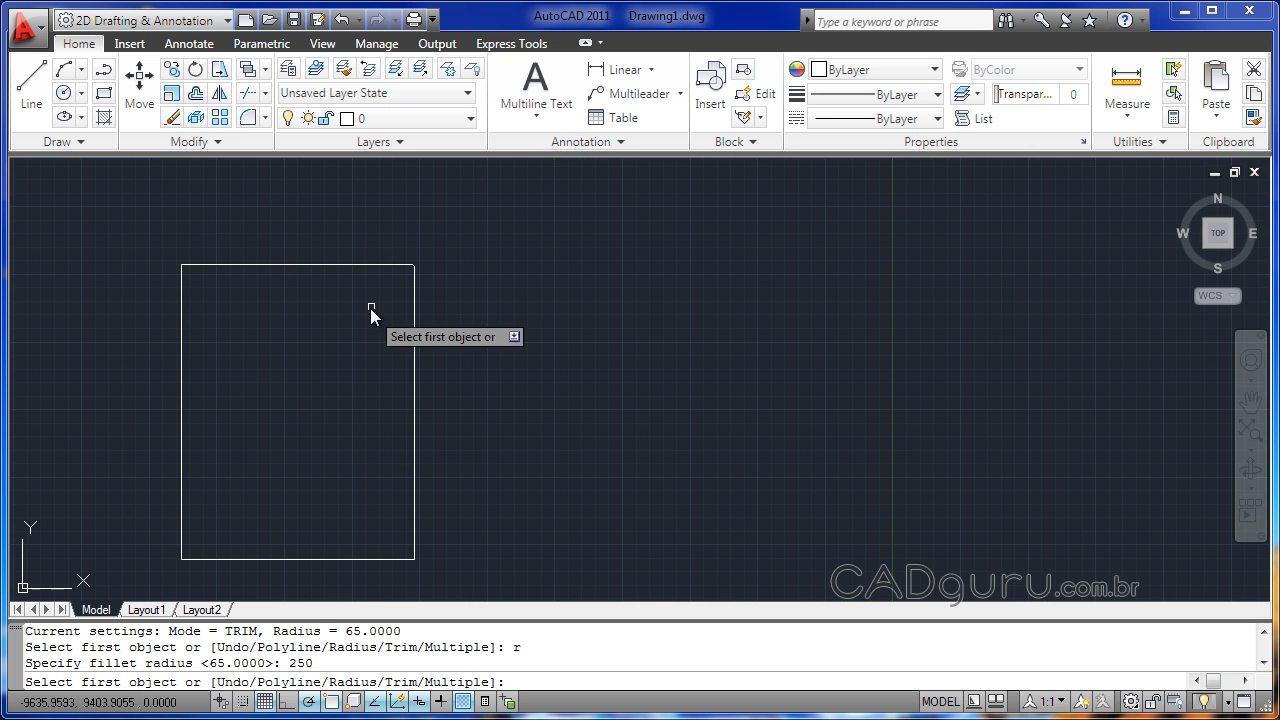
{"action": "left_click", "coordinate": [381, 266]}
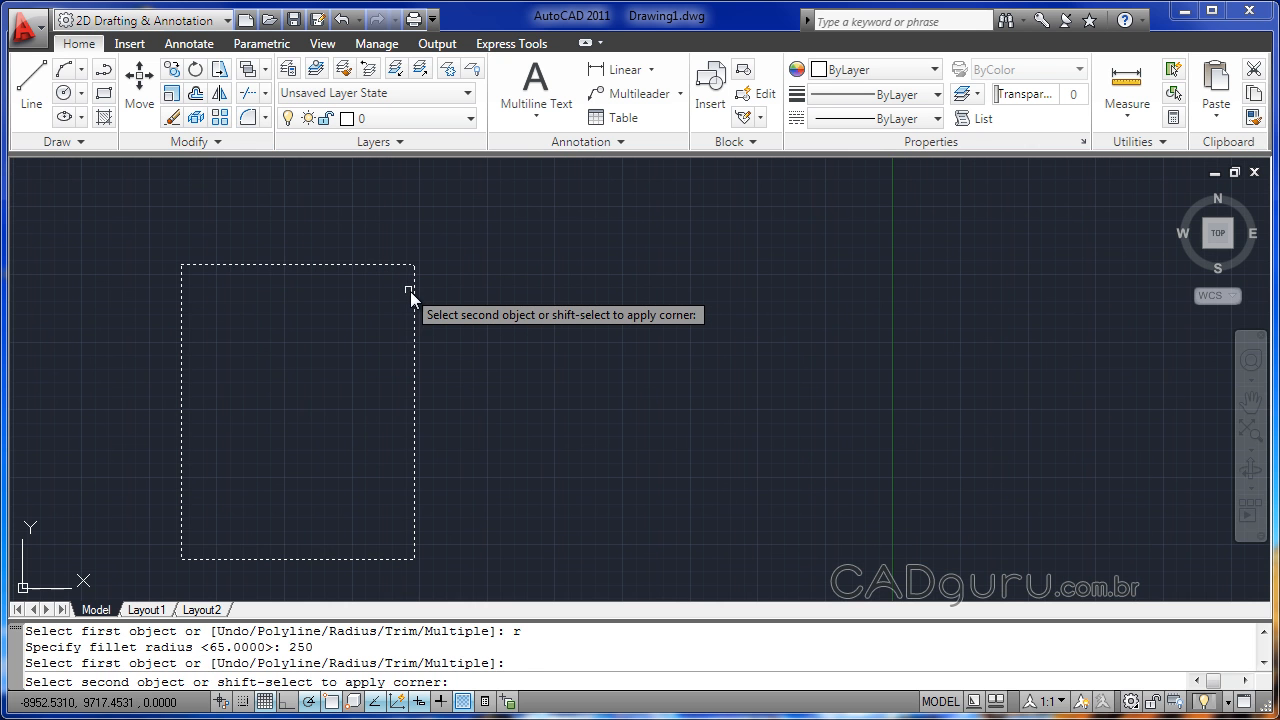
{"action": "left_click", "coordinate": [414, 300]}
{"action": "scroll", "coordinate": [416, 272], "scroll_direction": "up", "scroll_amount": 5}
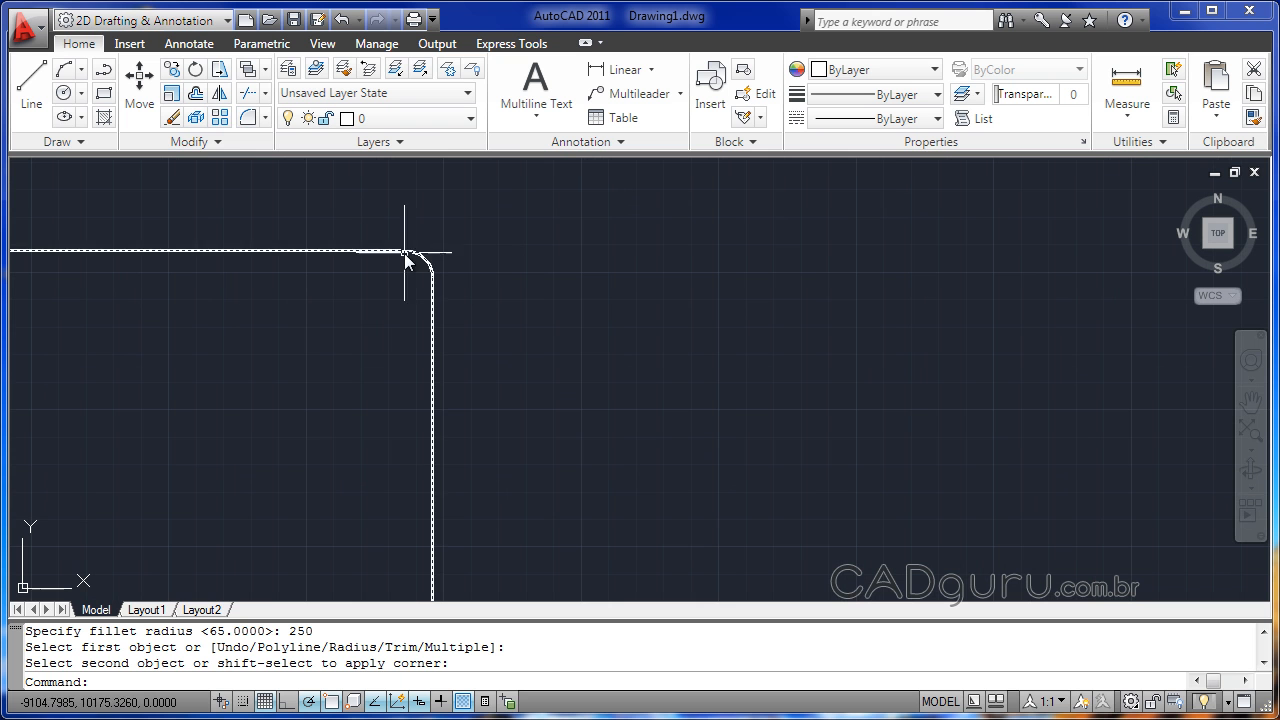
{"action": "middle_click_drag", "start_coordinate": [298, 344], "coordinate": [654, 340]}
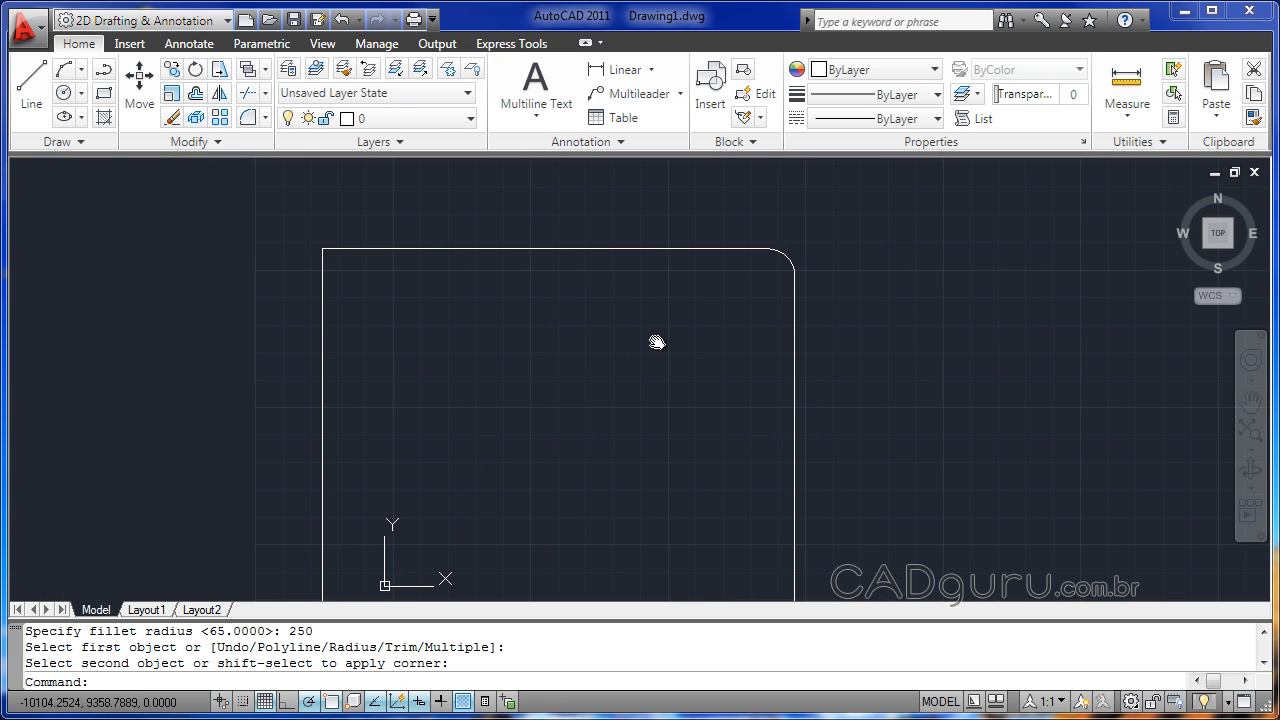
Fillet the three remaining sharp corners of the tall rectangle in one run with the Fillet command's Multiple option.
{"action": "scroll", "coordinate": [485, 292], "scroll_direction": "down", "scroll_amount": 2}
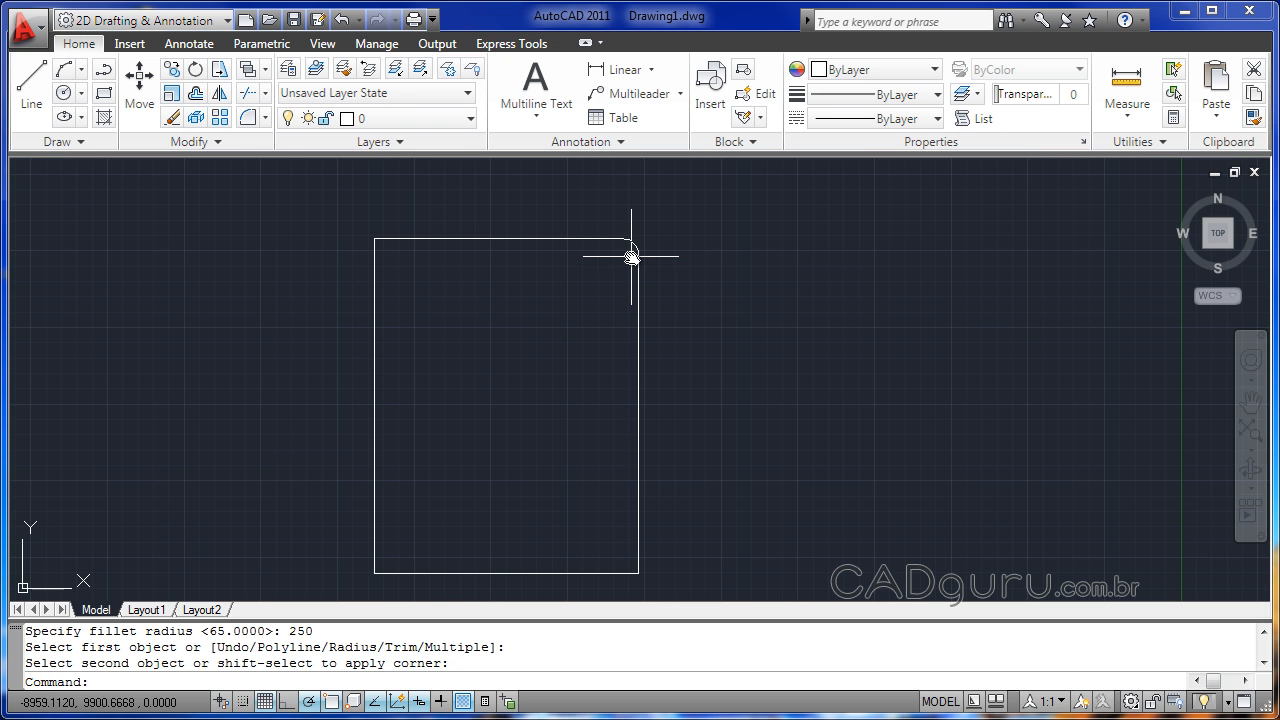
{"action": "left_click", "coordinate": [249, 121]}
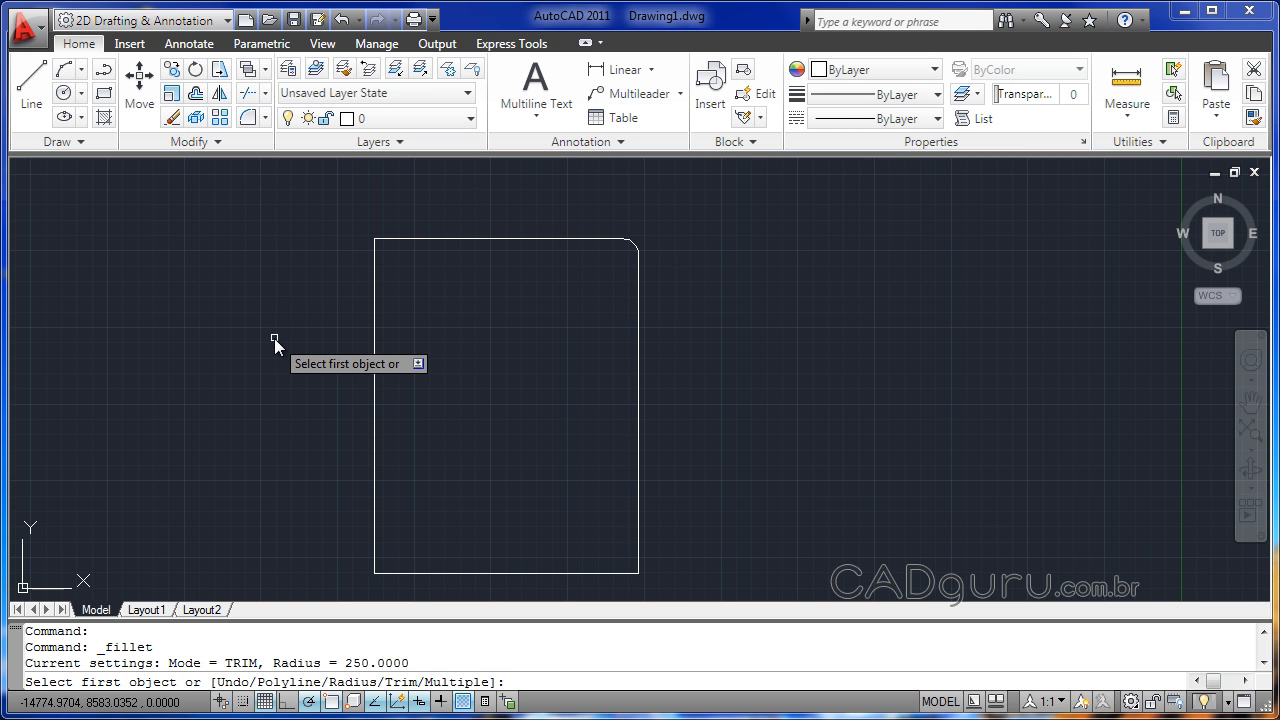
{"action": "type", "text": "m"}
{"action": "key", "text": "Return"}
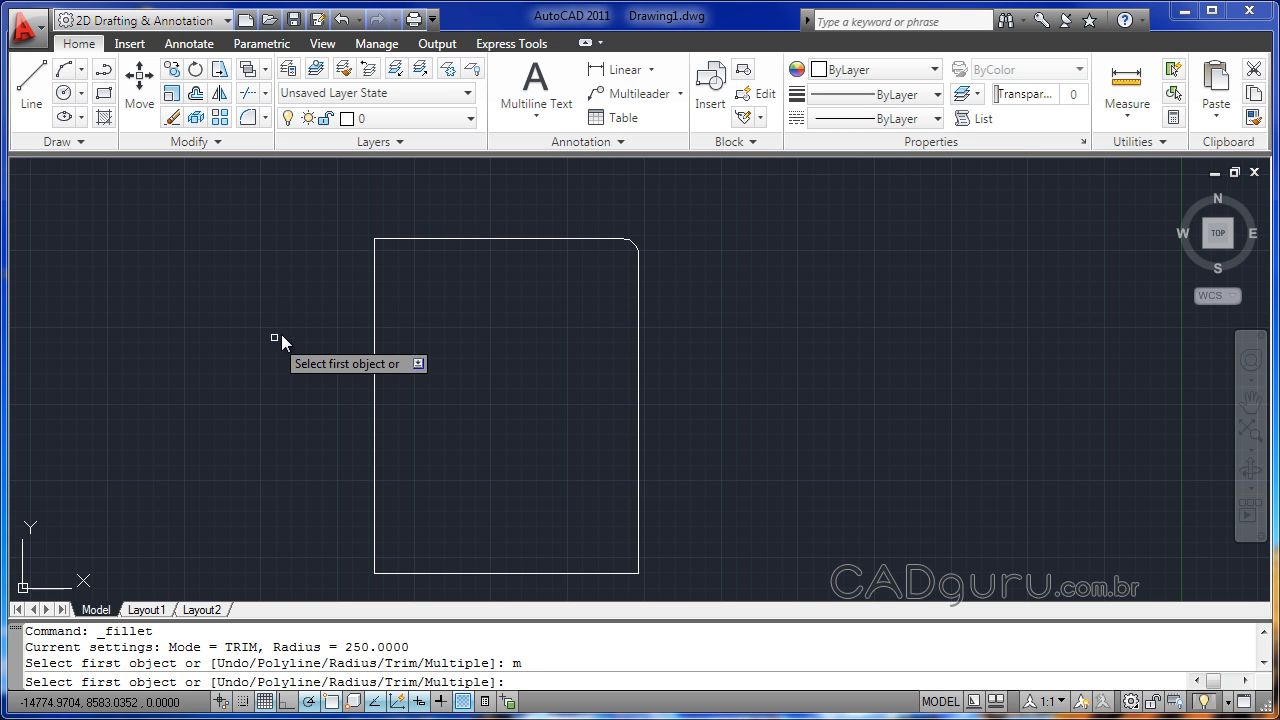
{"action": "left_click", "coordinate": [391, 240]}
{"action": "left_click", "coordinate": [374, 276]}
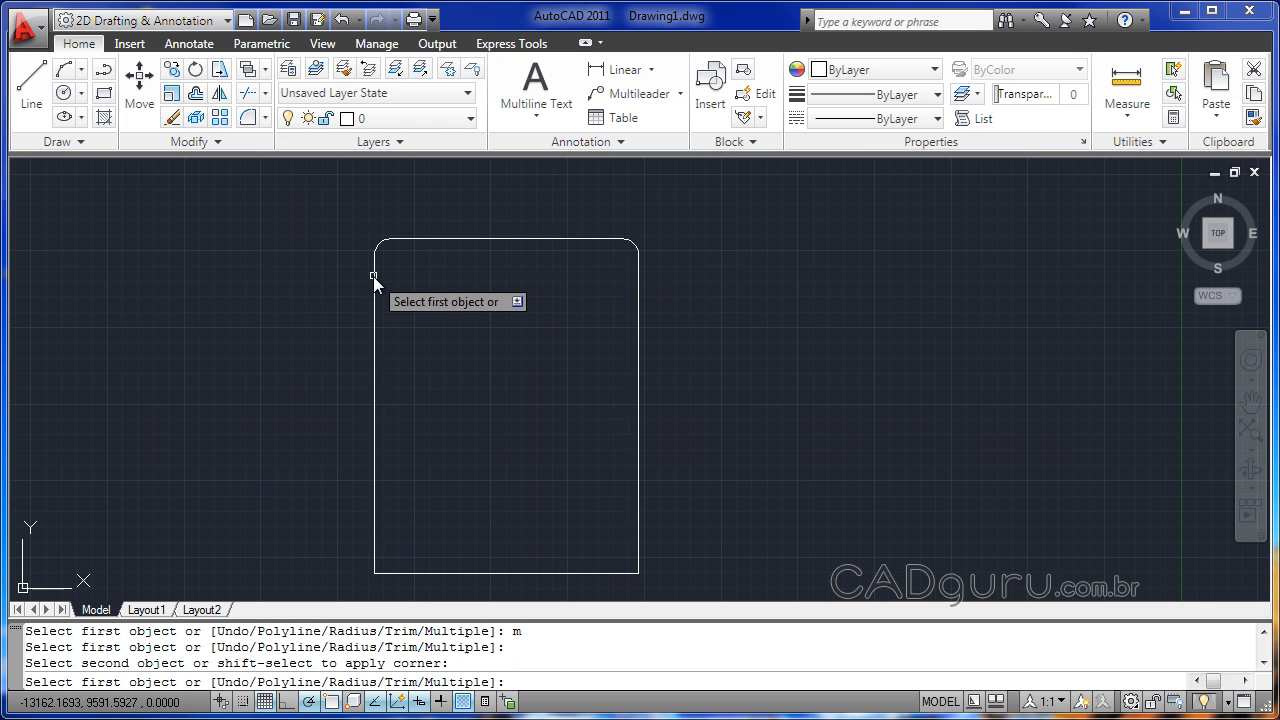
{"action": "left_click", "coordinate": [373, 557]}
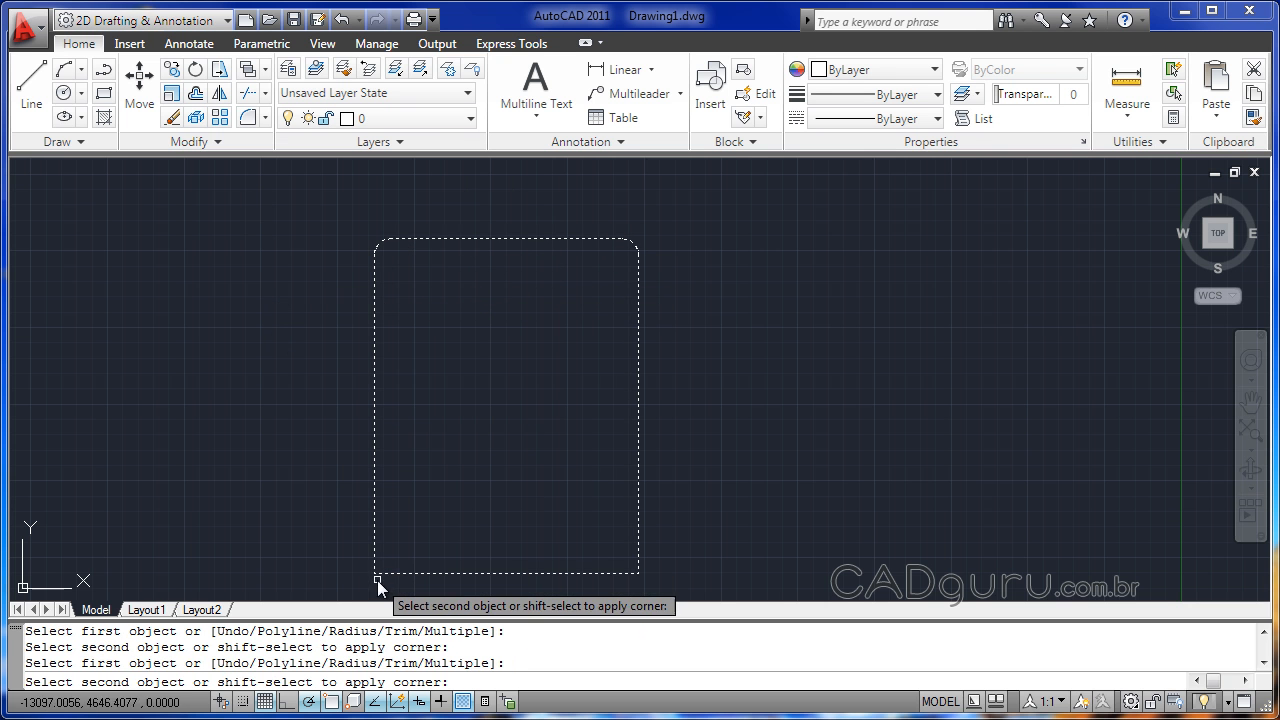
{"action": "left_click", "coordinate": [385, 574]}
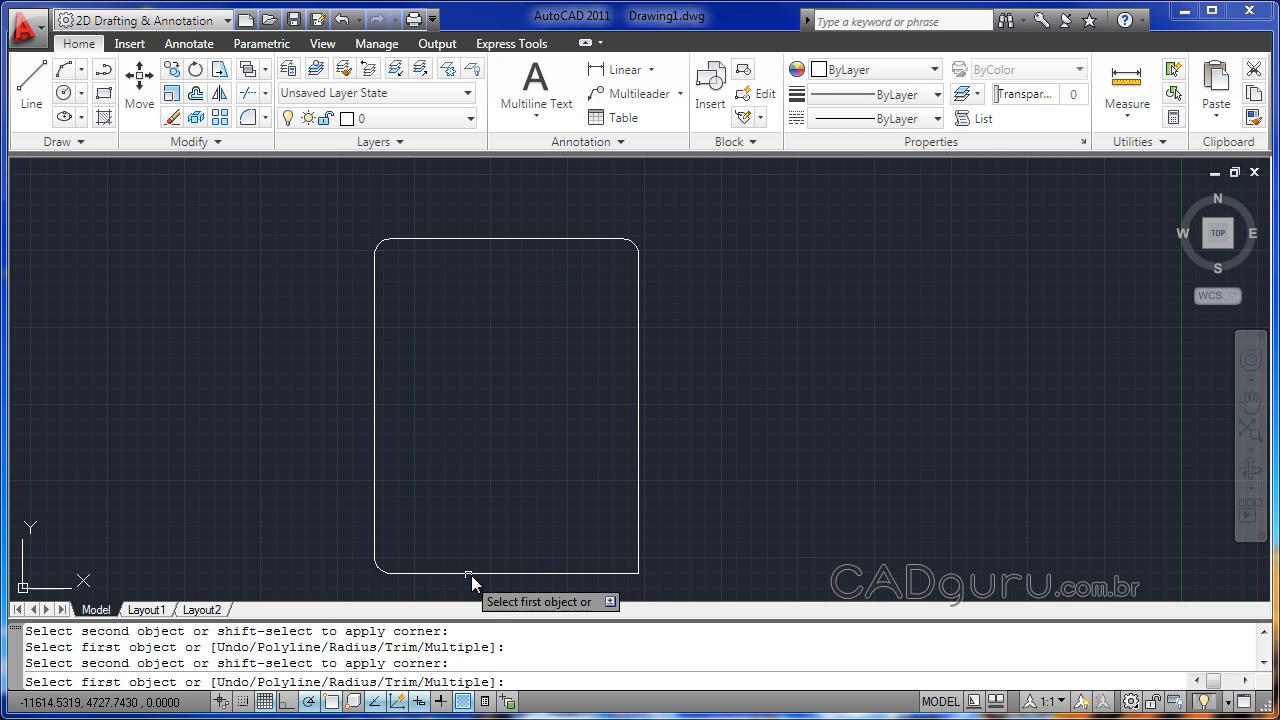
{"action": "left_click", "coordinate": [621, 571]}
{"action": "left_click", "coordinate": [638, 556]}
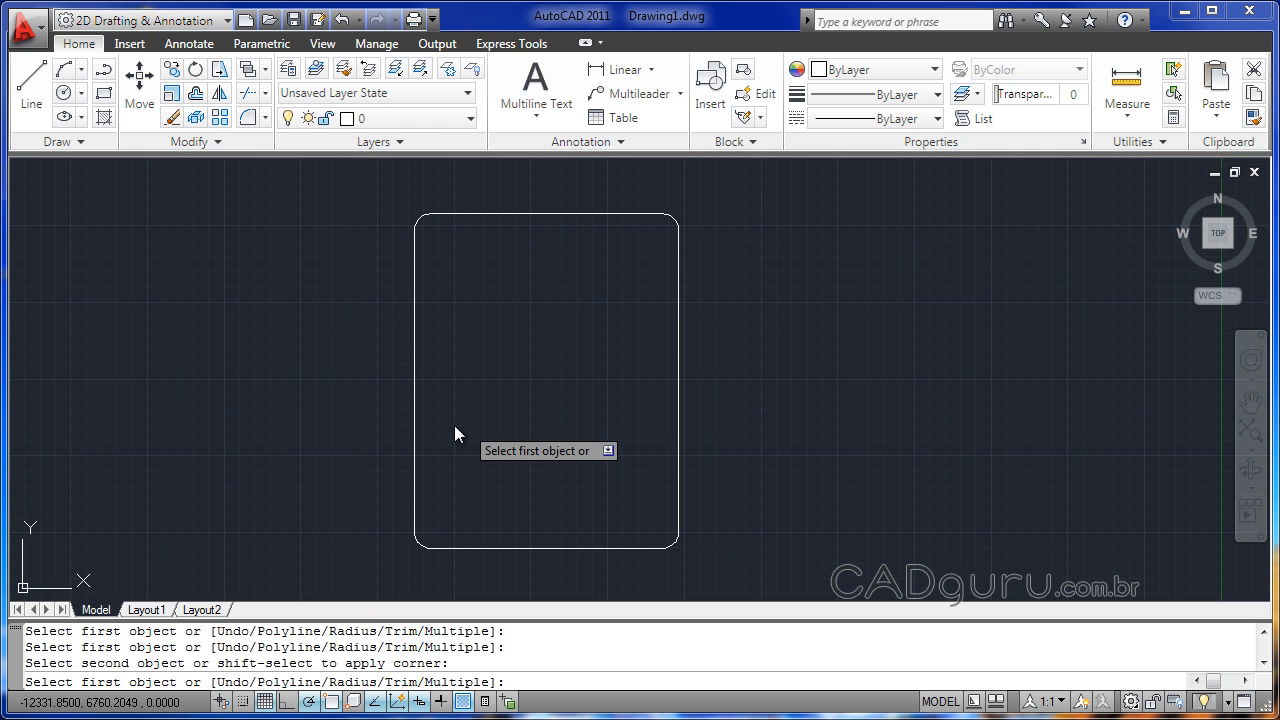
Draw a plain, nearly square rectangle in the empty area to the left of the rounded one.
{"action": "left_click", "coordinate": [103, 104]}
{"action": "left_click", "coordinate": [91, 278]}
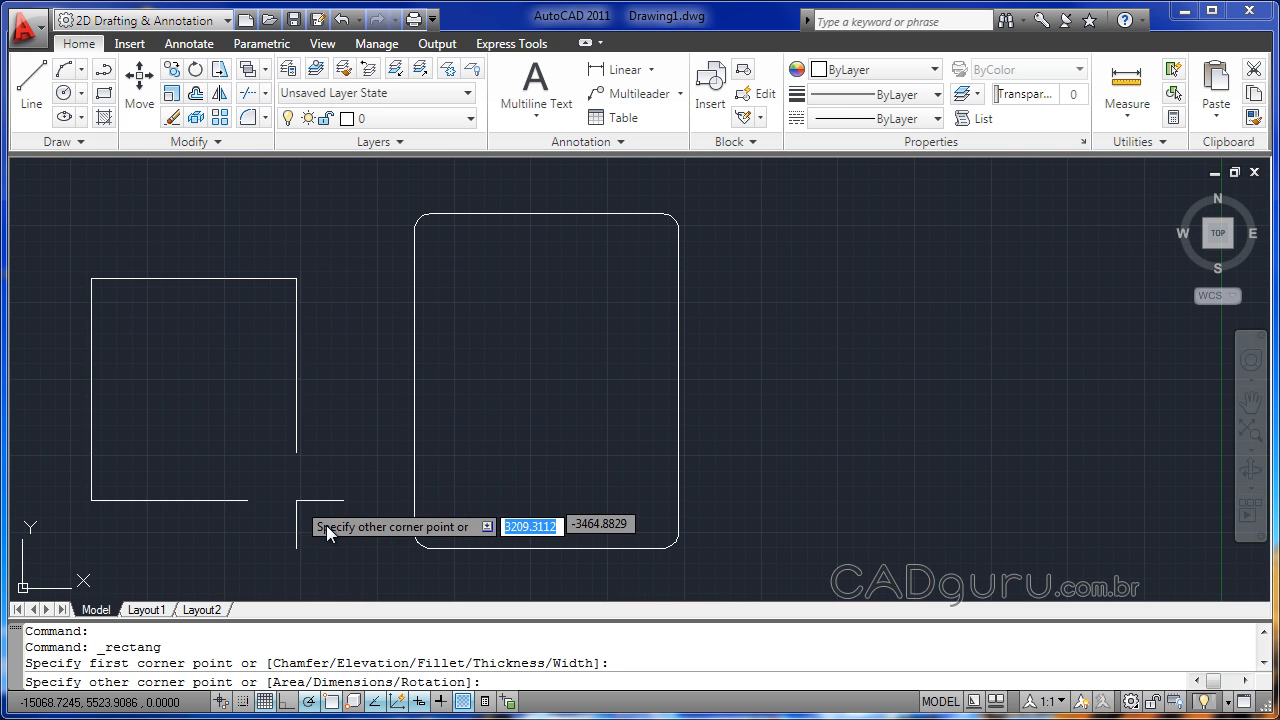
{"action": "left_click", "coordinate": [358, 537]}
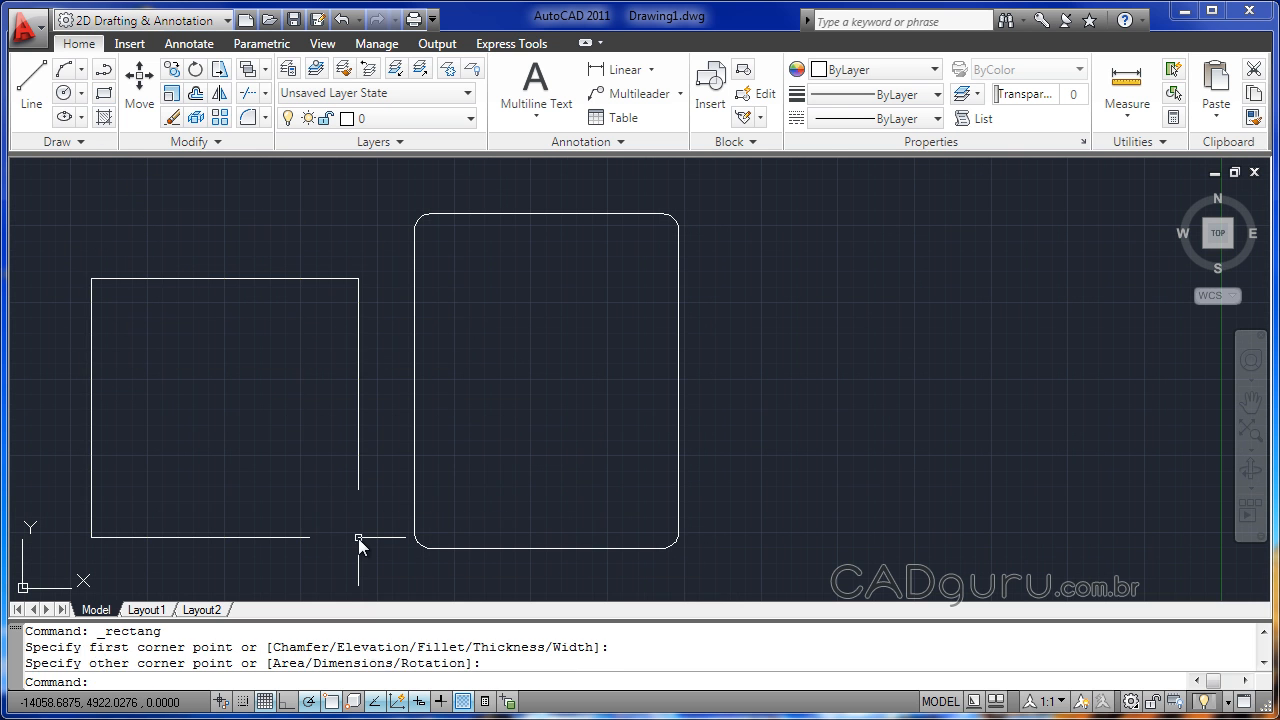
Fillet all corners of the new left rectangle at once using the Fillet command's Polyline option.
{"action": "left_click", "coordinate": [249, 119]}
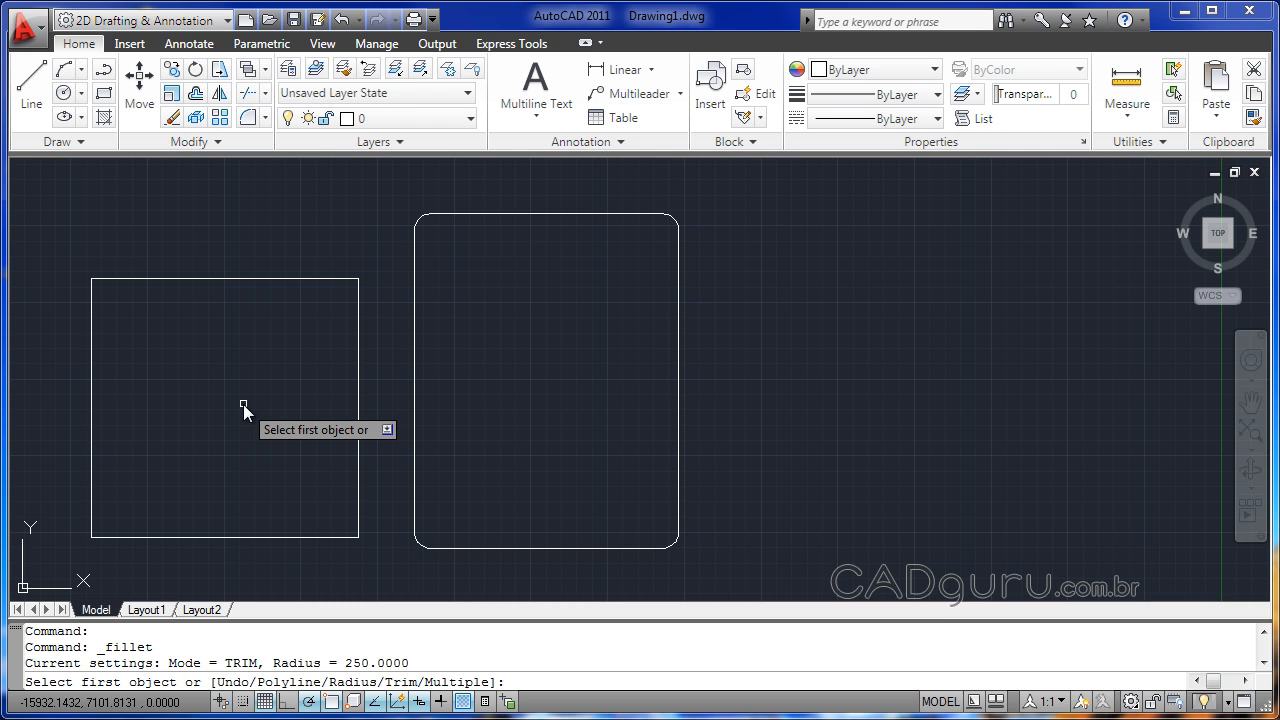
{"action": "type", "text": "p"}
{"action": "key", "text": "Return"}
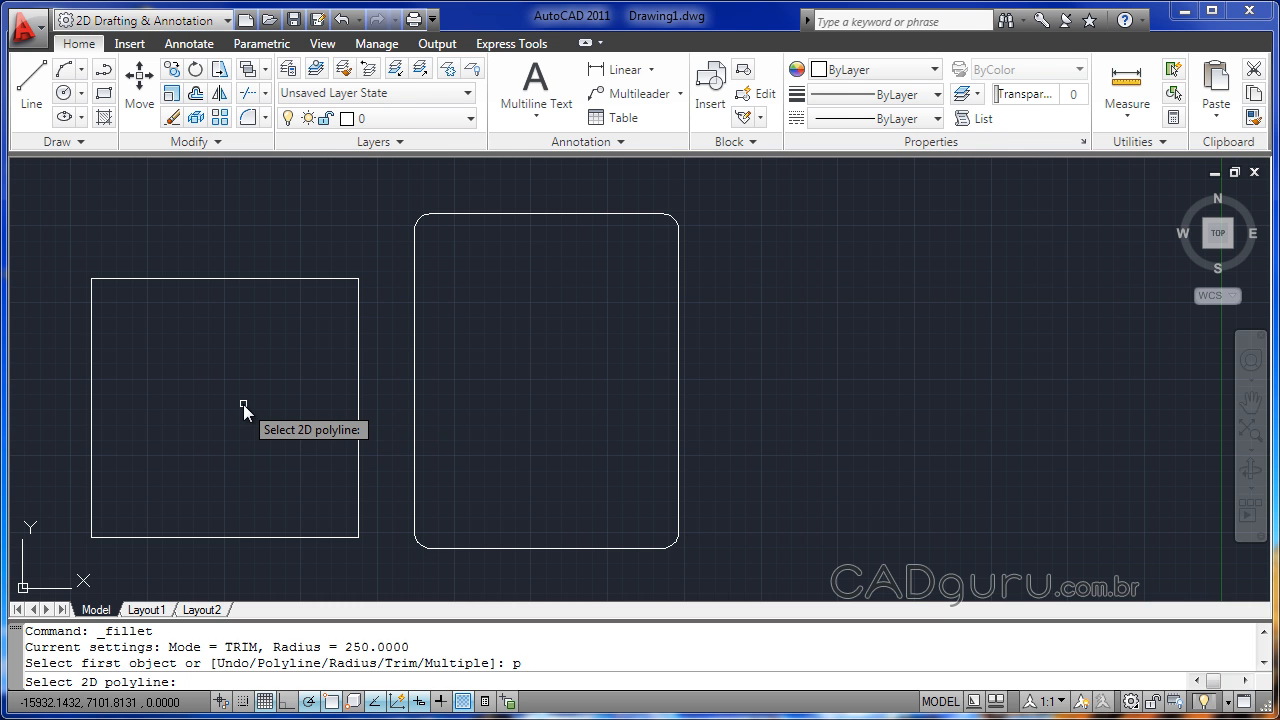
{"action": "left_click", "coordinate": [247, 280]}
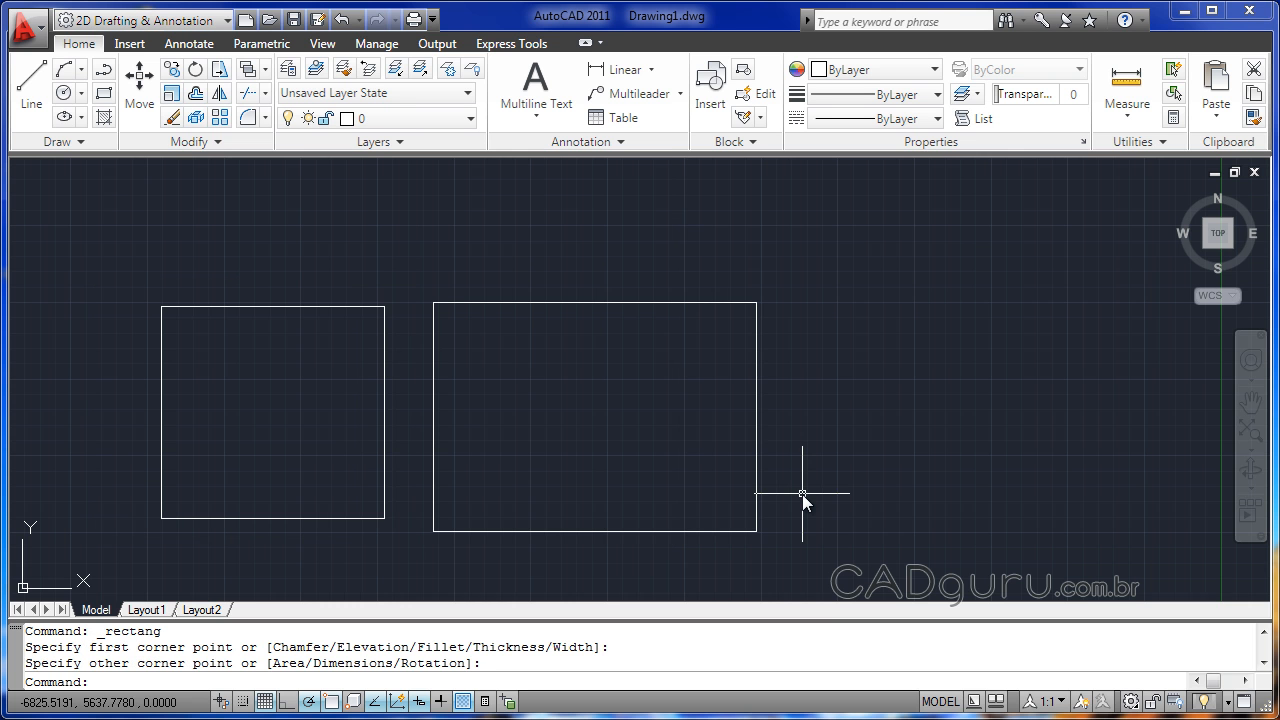
Chamfer the upper-right corner of the left rectangle with both chamfer distances at 450.
{"action": "left_click", "coordinate": [267, 119]}
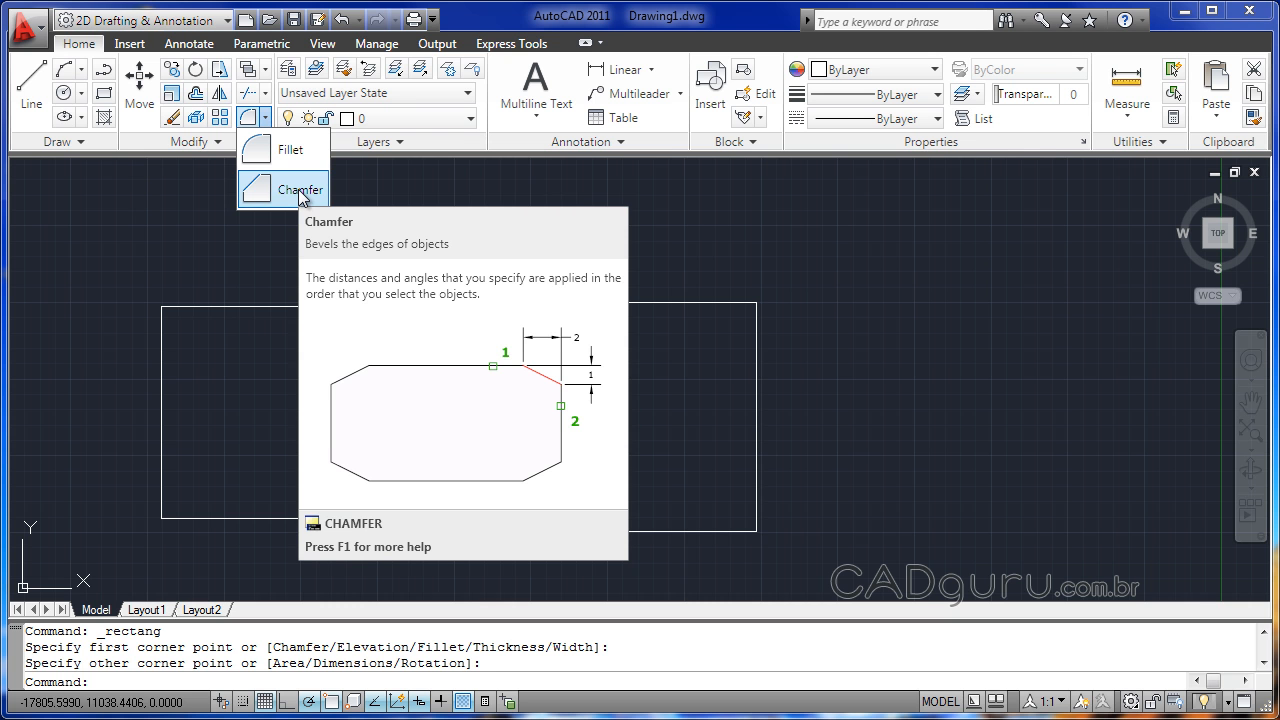
{"action": "left_click", "coordinate": [300, 190]}
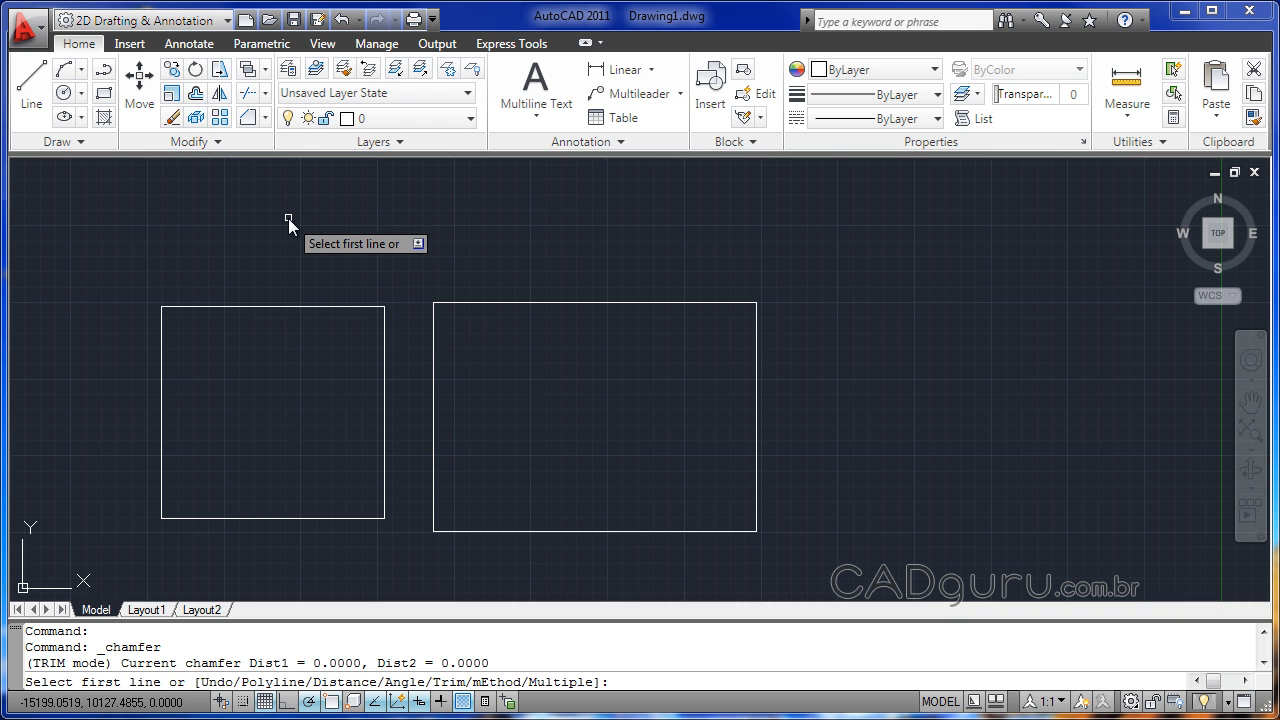
{"action": "type", "text": "d"}
{"action": "key", "text": "Return"}
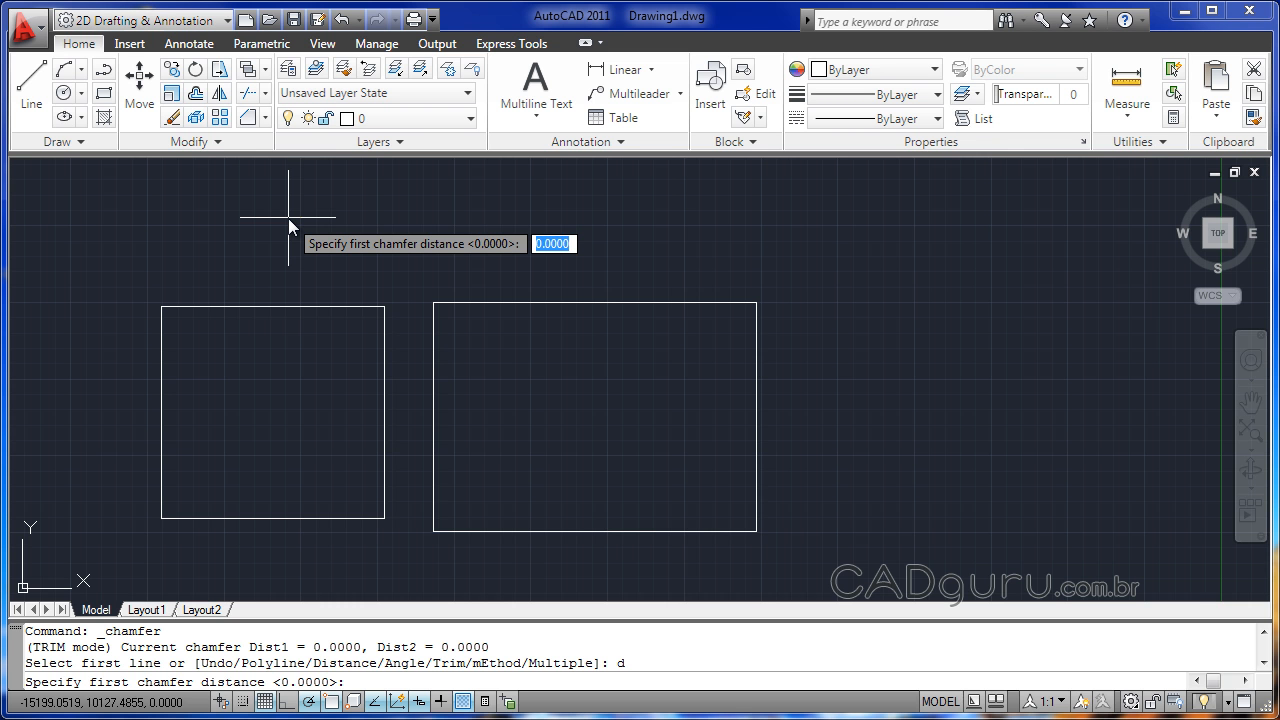
{"action": "type", "text": "450"}
{"action": "key", "text": "Return"}
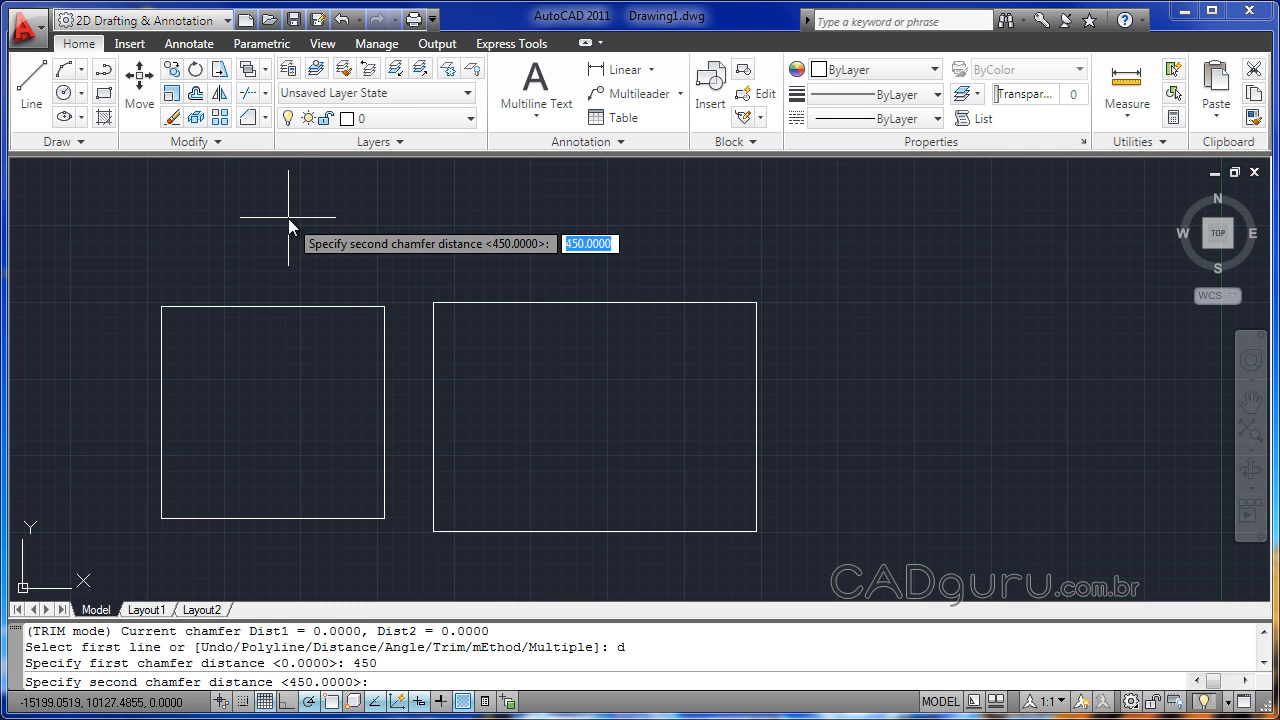
{"action": "key", "text": "Return"}
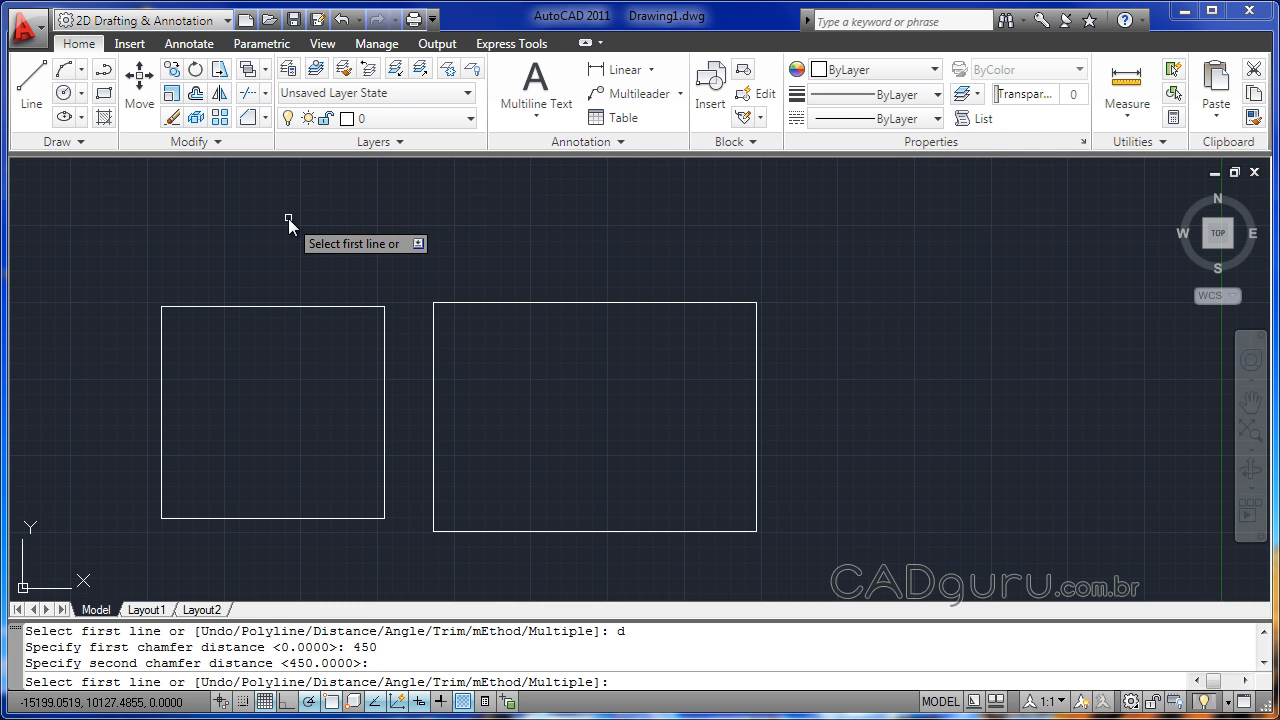
{"action": "left_click", "coordinate": [350, 307]}
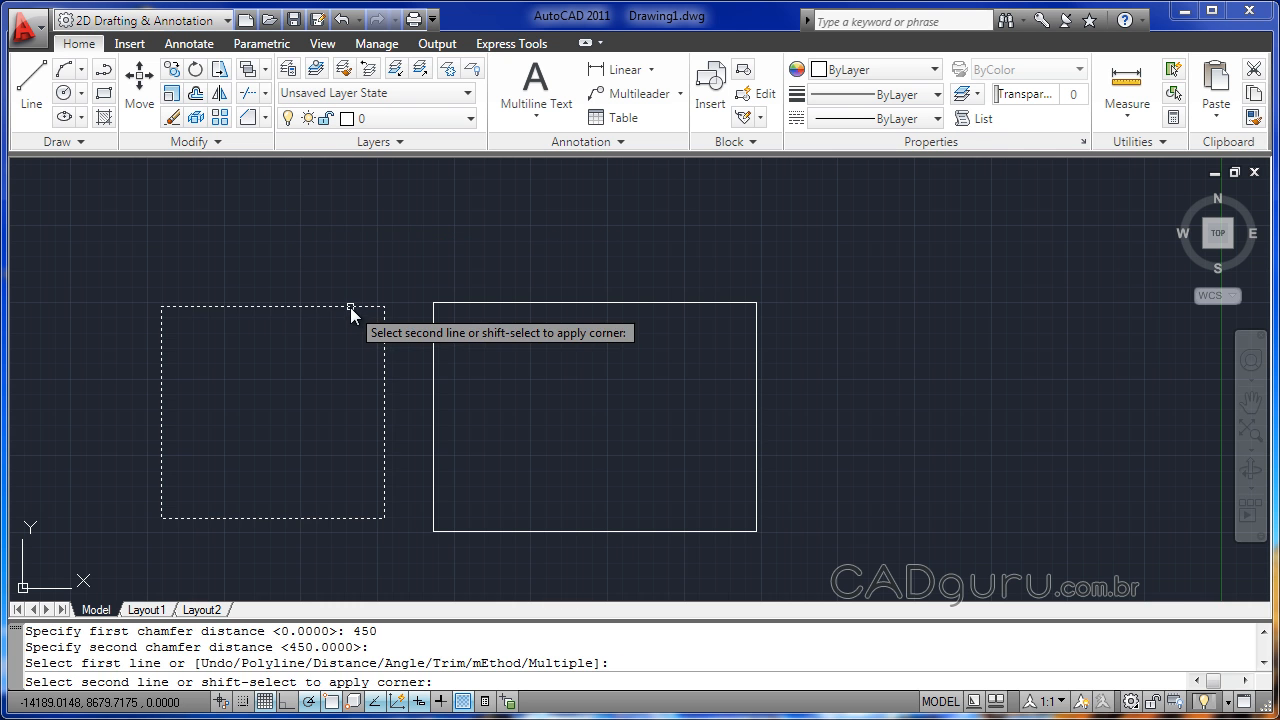
{"action": "left_click", "coordinate": [385, 344]}
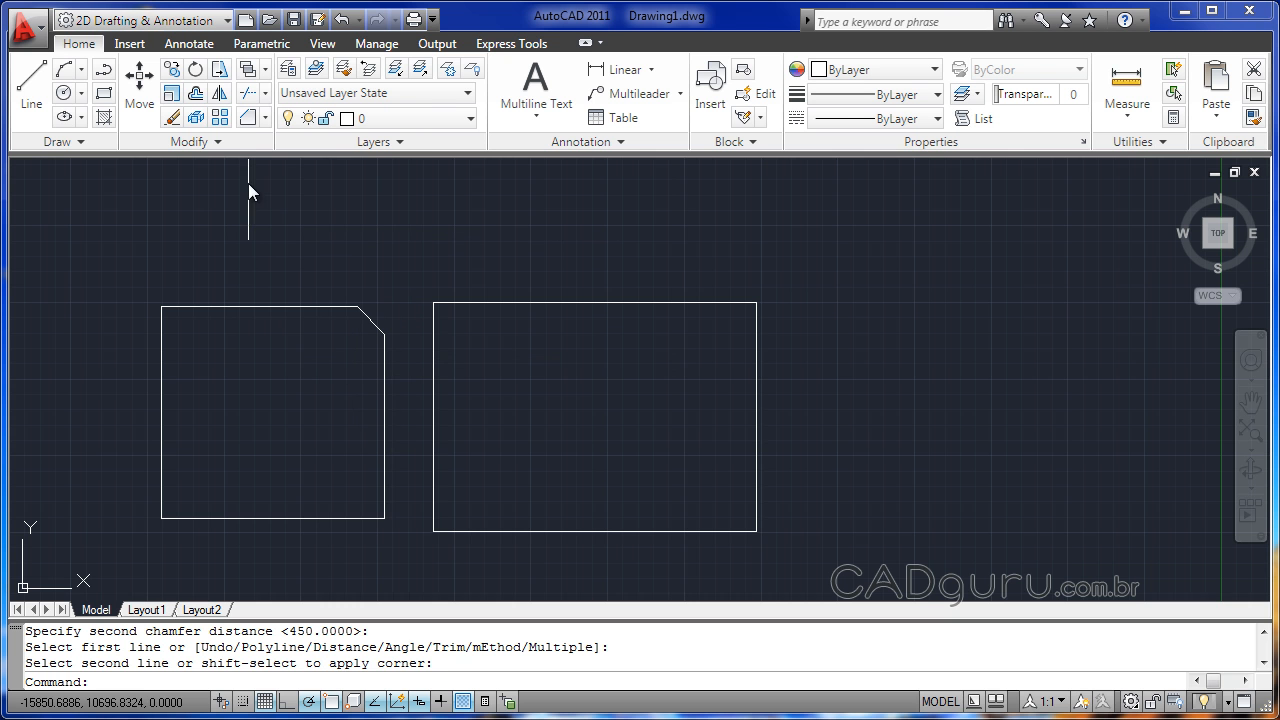
{"action": "left_click", "coordinate": [245, 118]}
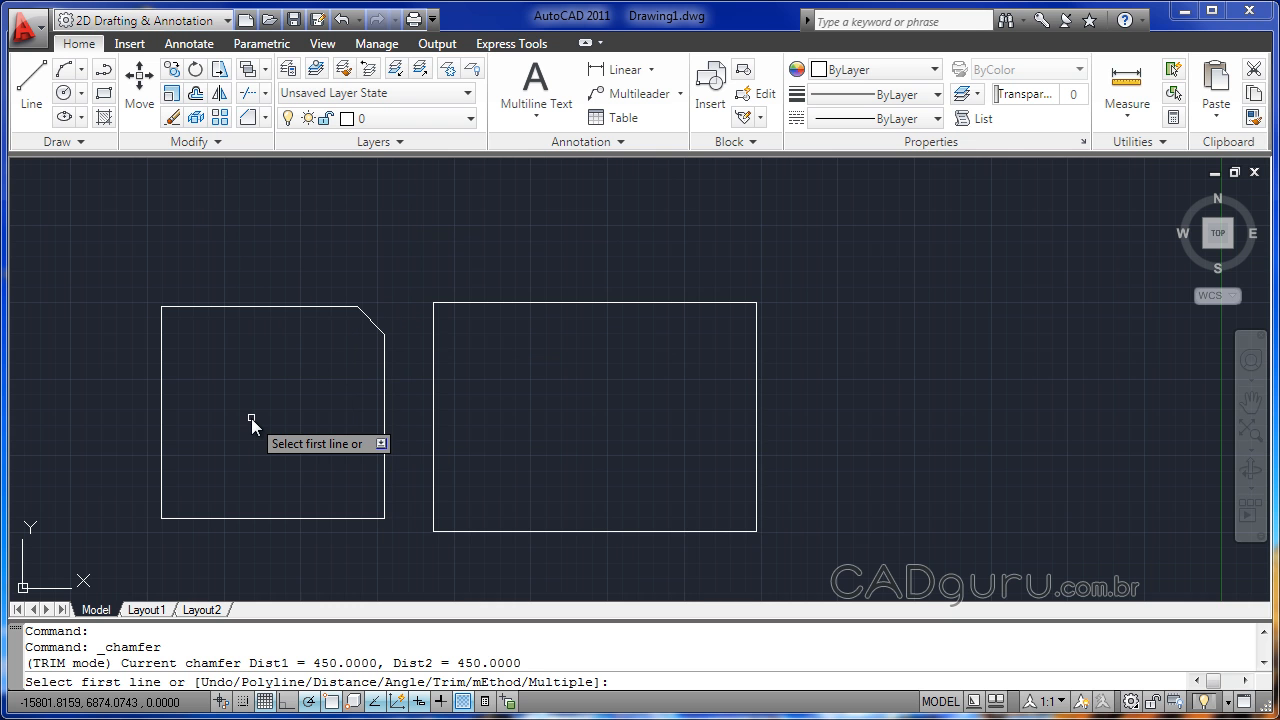
{"action": "type", "text": "a"}
{"action": "key", "text": "Return"}
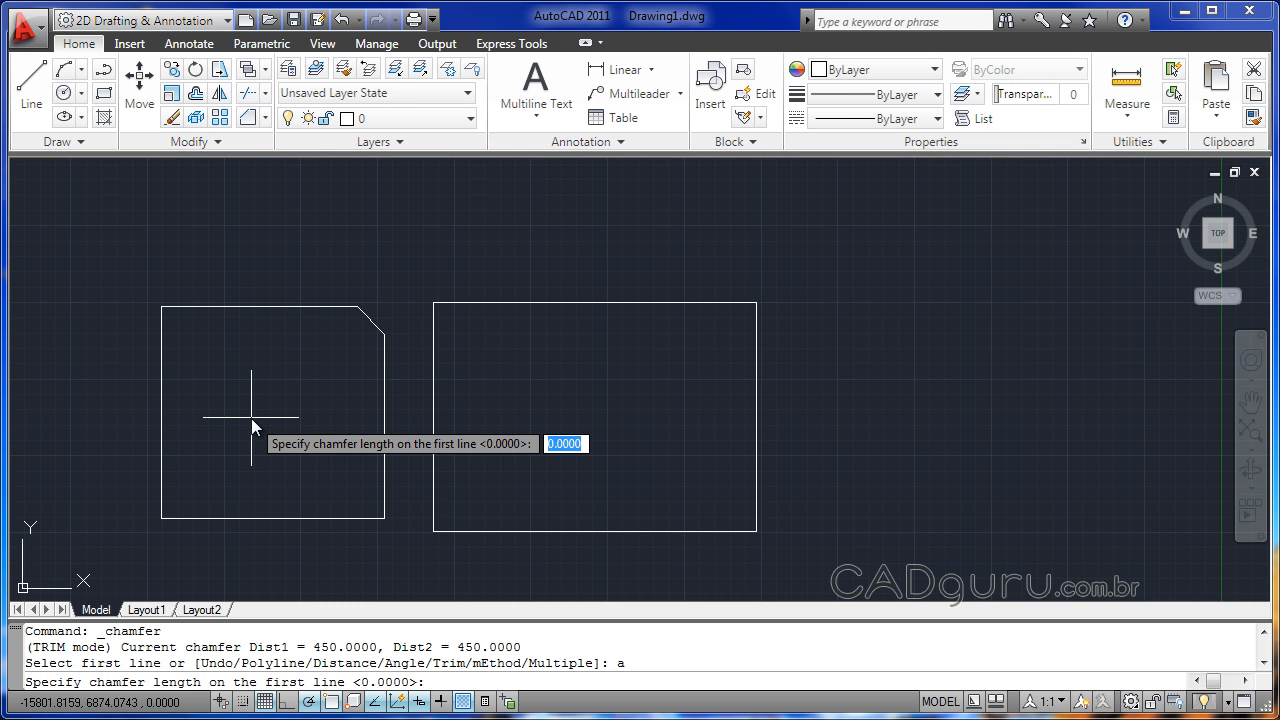
{"action": "type", "text": "560"}
{"action": "key", "text": "Return"}
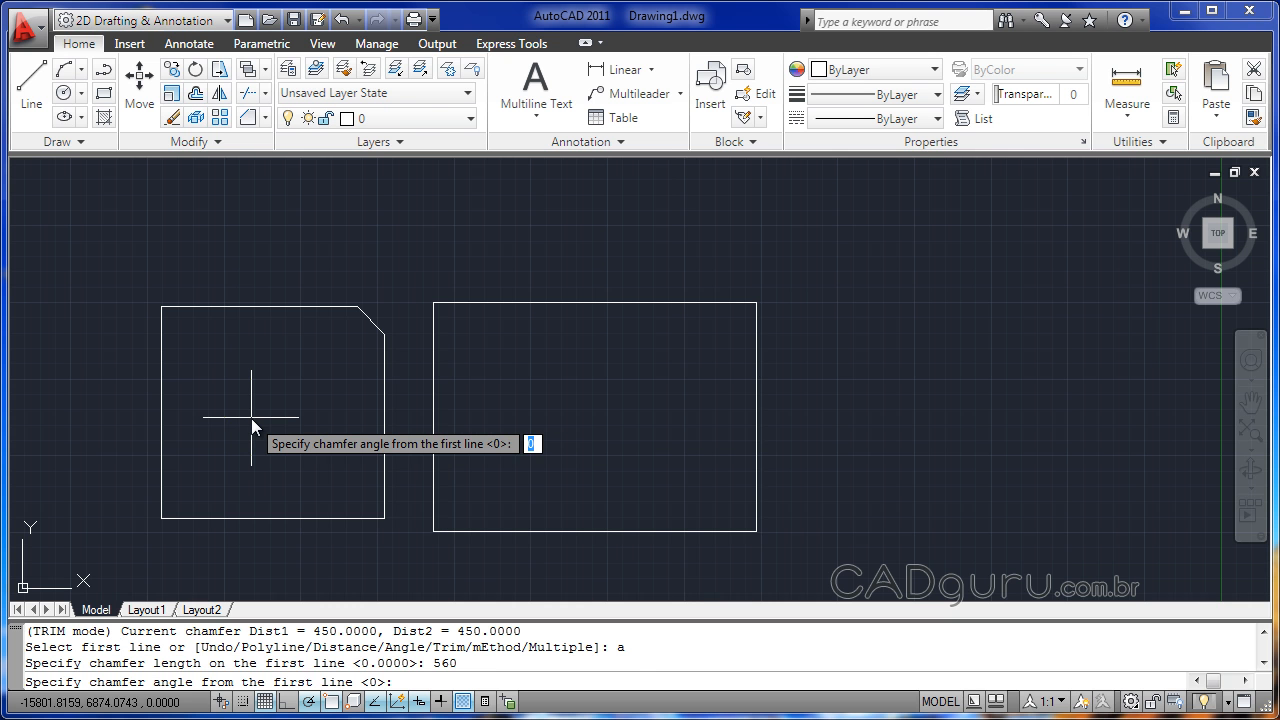
{"action": "type", "text": "3"}
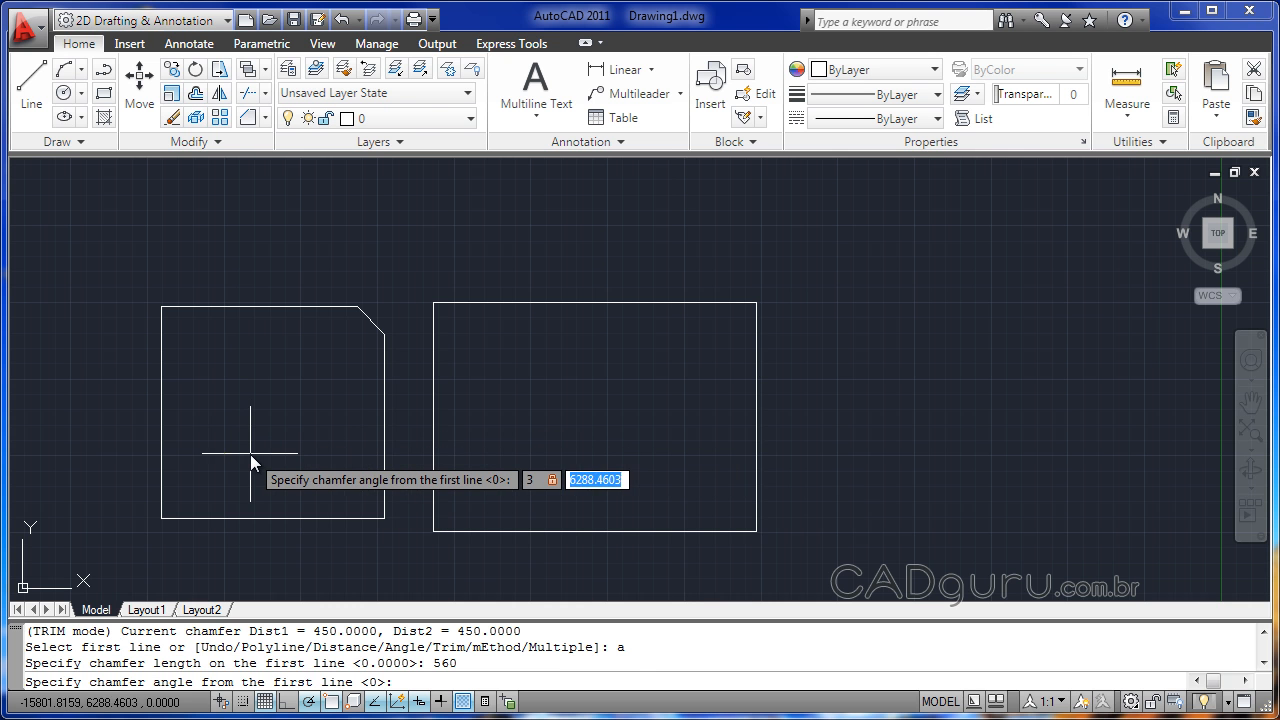
{"action": "key", "text": "Escape"}
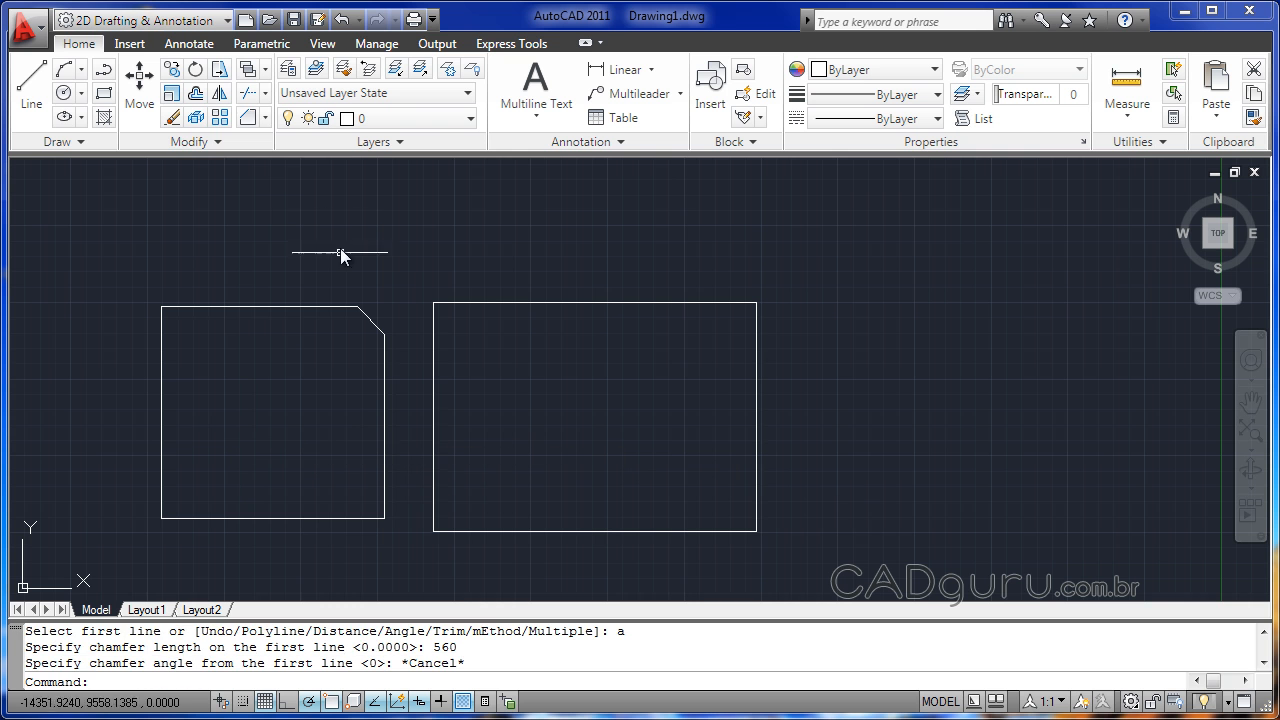
Chamfer the upper-left corner of the left rectangle using the Chamfer command's Angle option with length 560 and angle 30.
{"action": "left_click", "coordinate": [248, 118]}
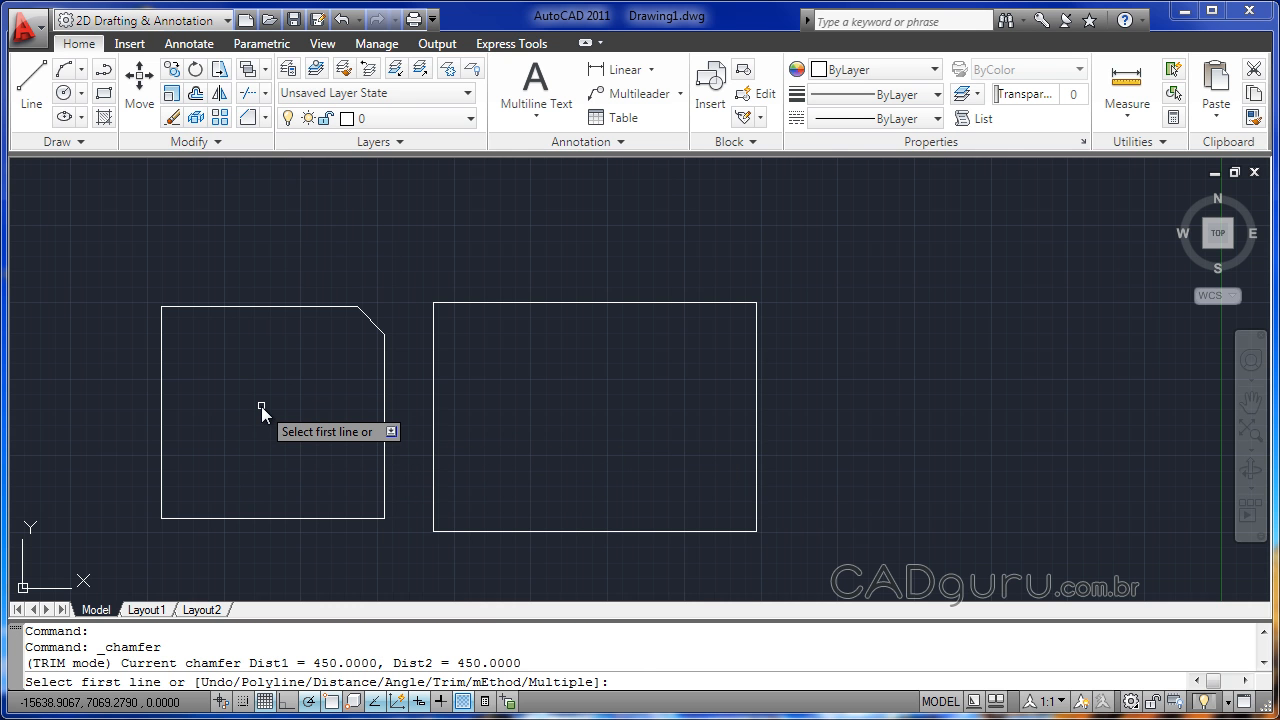
{"action": "type", "text": "a"}
{"action": "key", "text": "Return"}
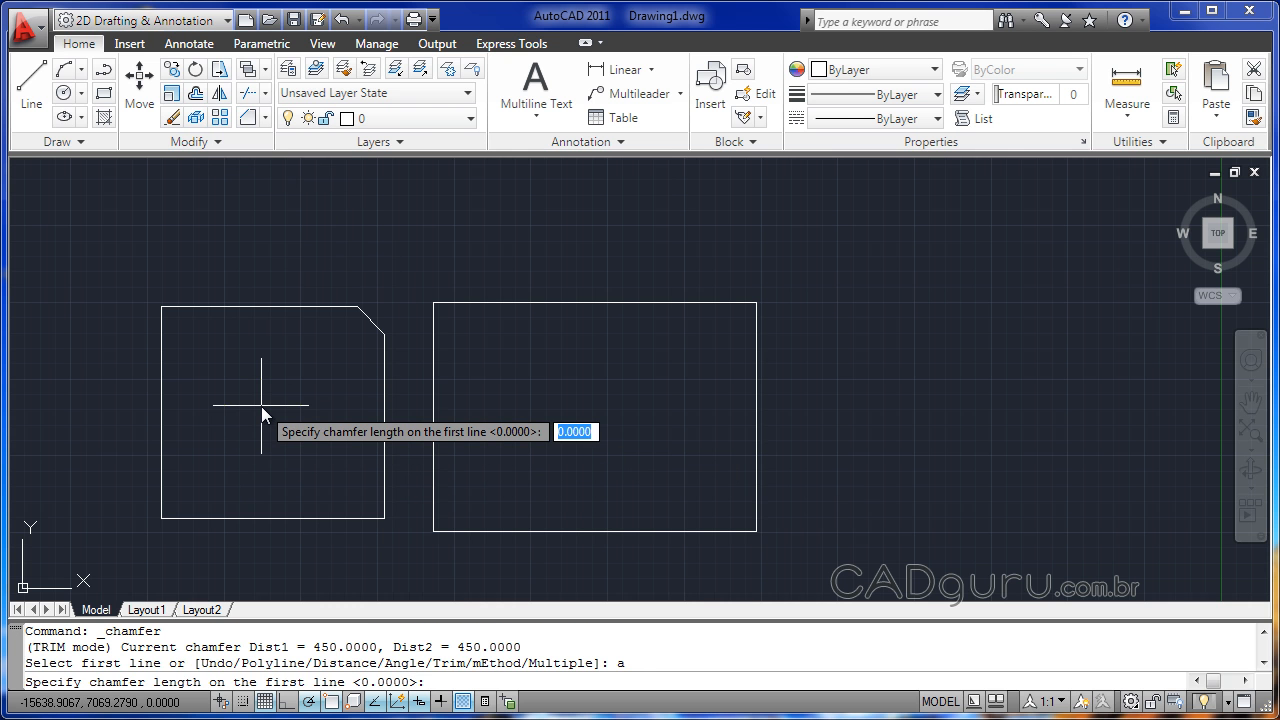
{"action": "type", "text": "560"}
{"action": "key", "text": "Return"}
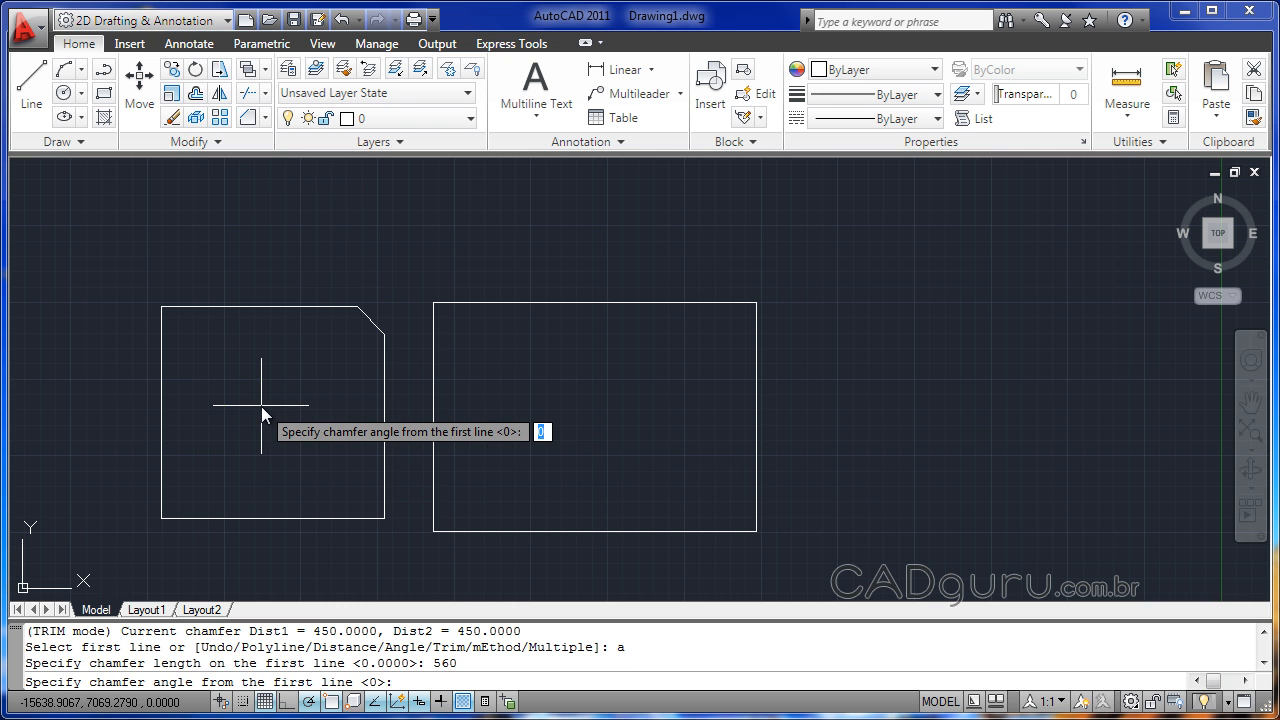
{"action": "type", "text": "30"}
{"action": "key", "text": "Return"}
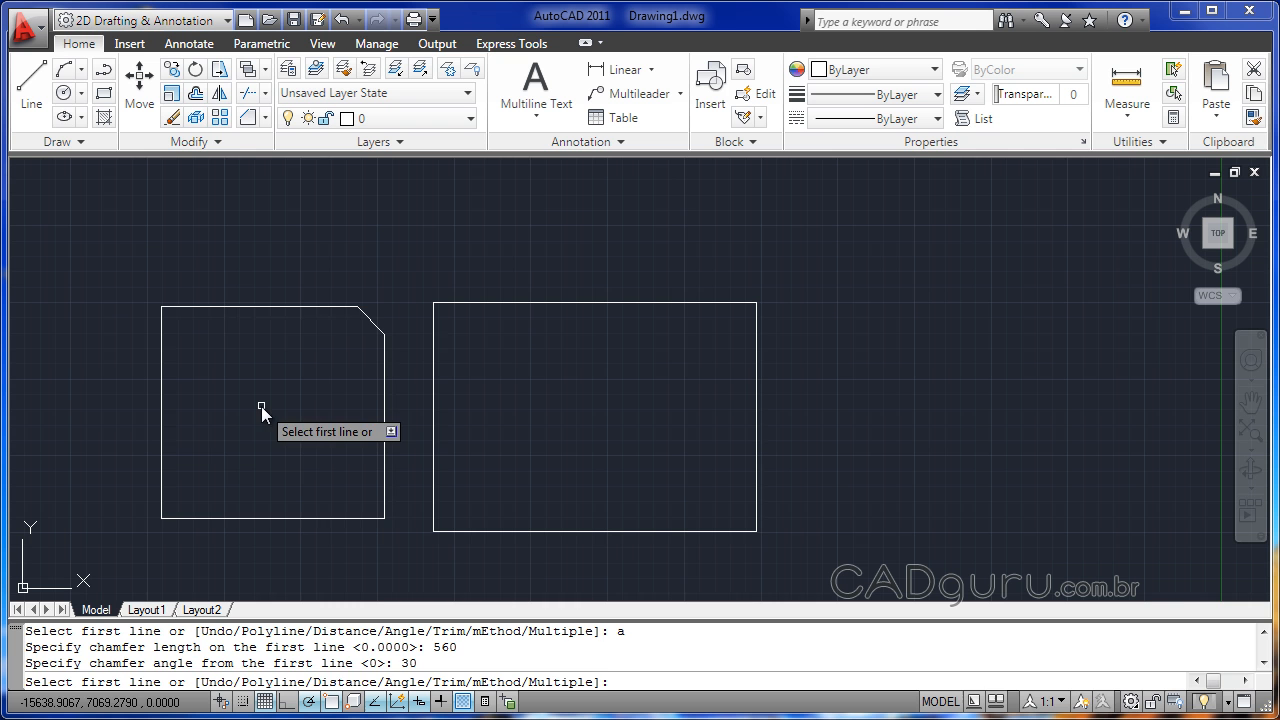
{"action": "left_click", "coordinate": [184, 306]}
{"action": "left_click", "coordinate": [161, 337]}
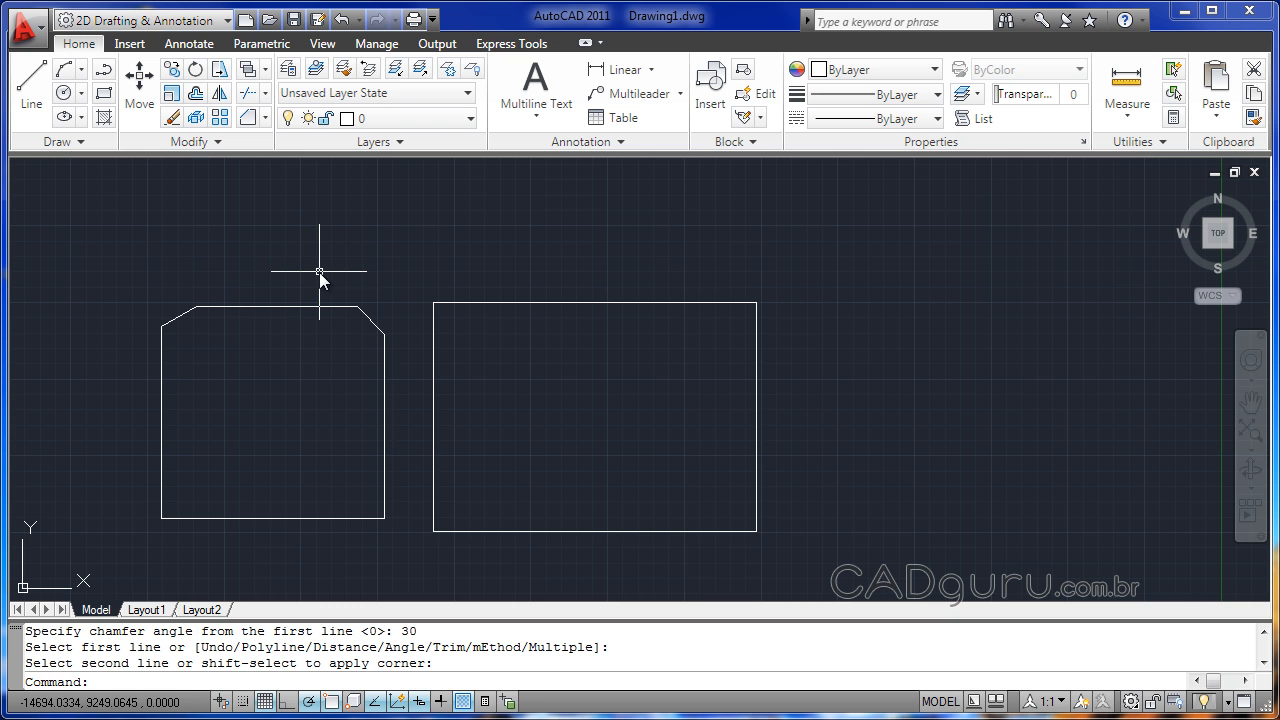
{"action": "type", "text": "p"}
{"action": "key", "text": "Return"}
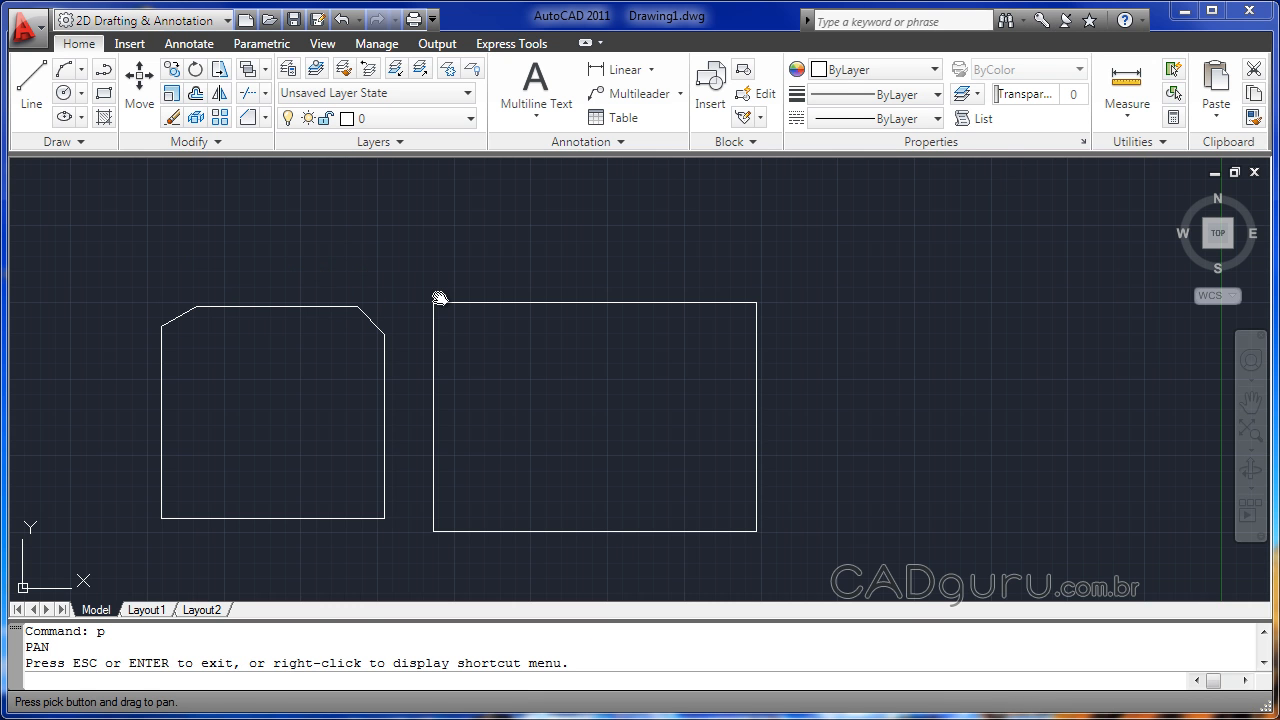
{"action": "key", "text": "Escape"}
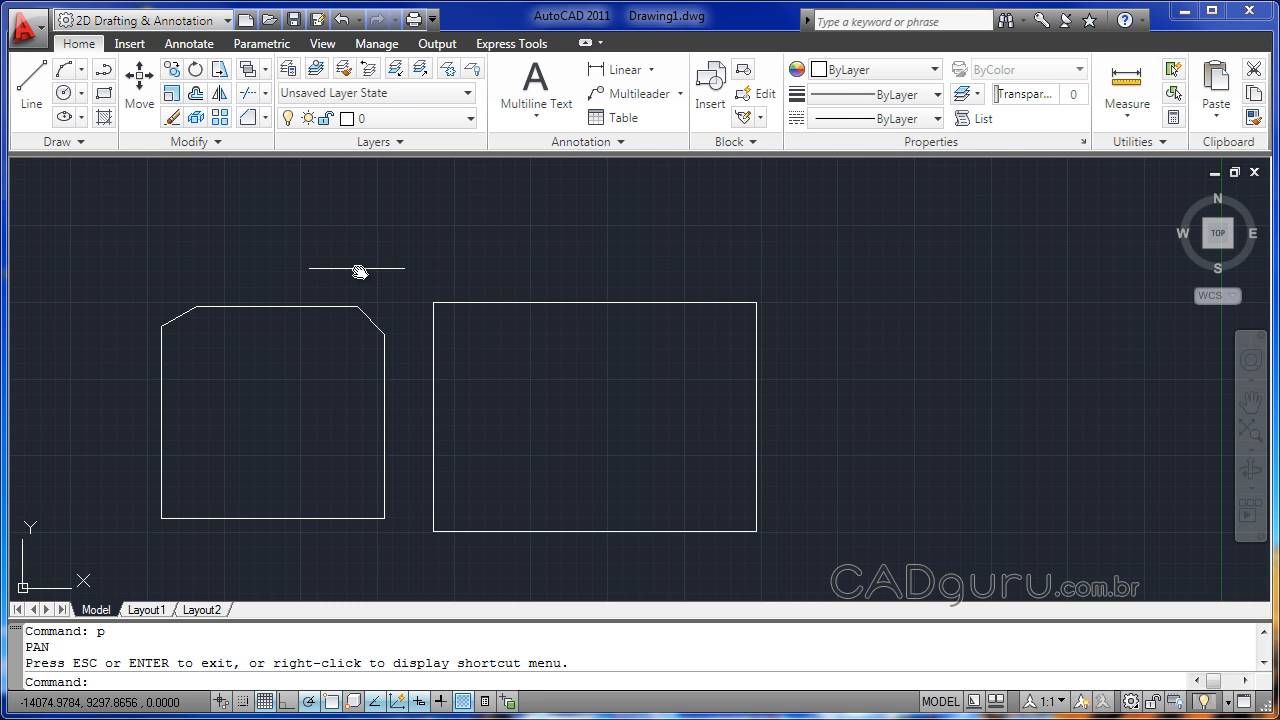
Chamfer all corners of the plain rectangle beside the left one at once using the Chamfer command's Polyline option.
{"action": "left_click", "coordinate": [249, 119]}
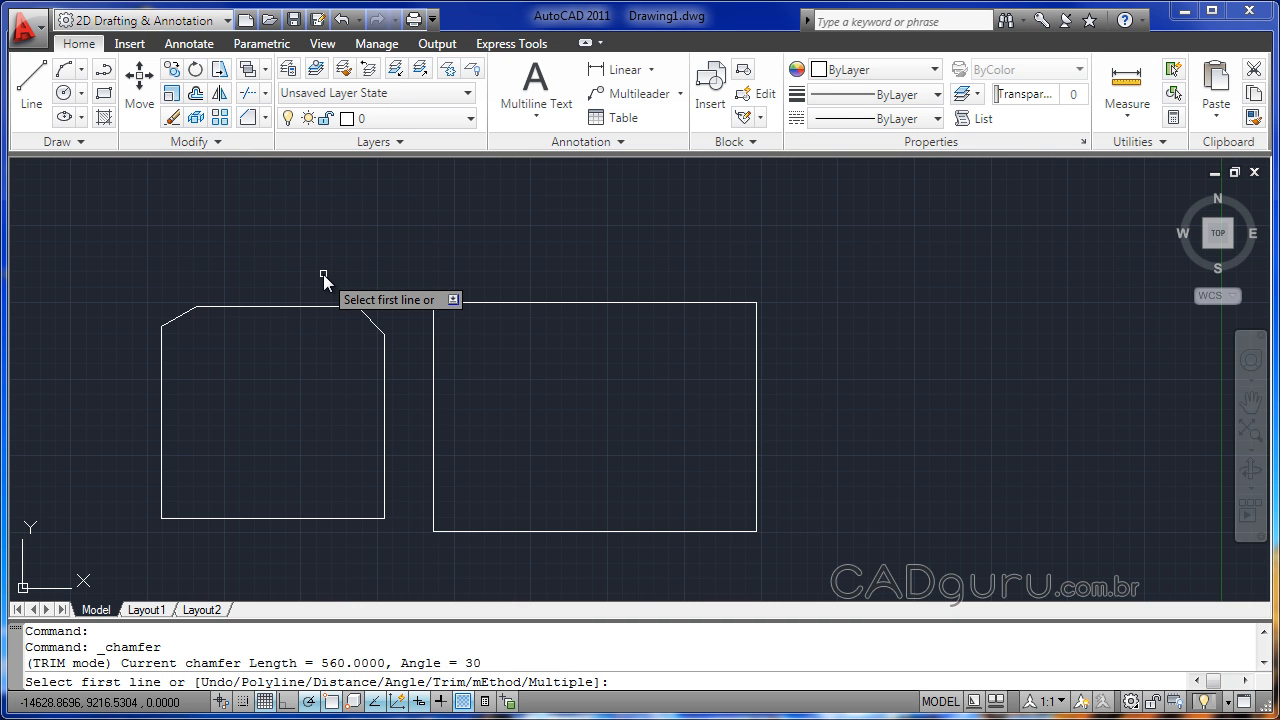
{"action": "type", "text": "p"}
{"action": "key", "text": "Return"}
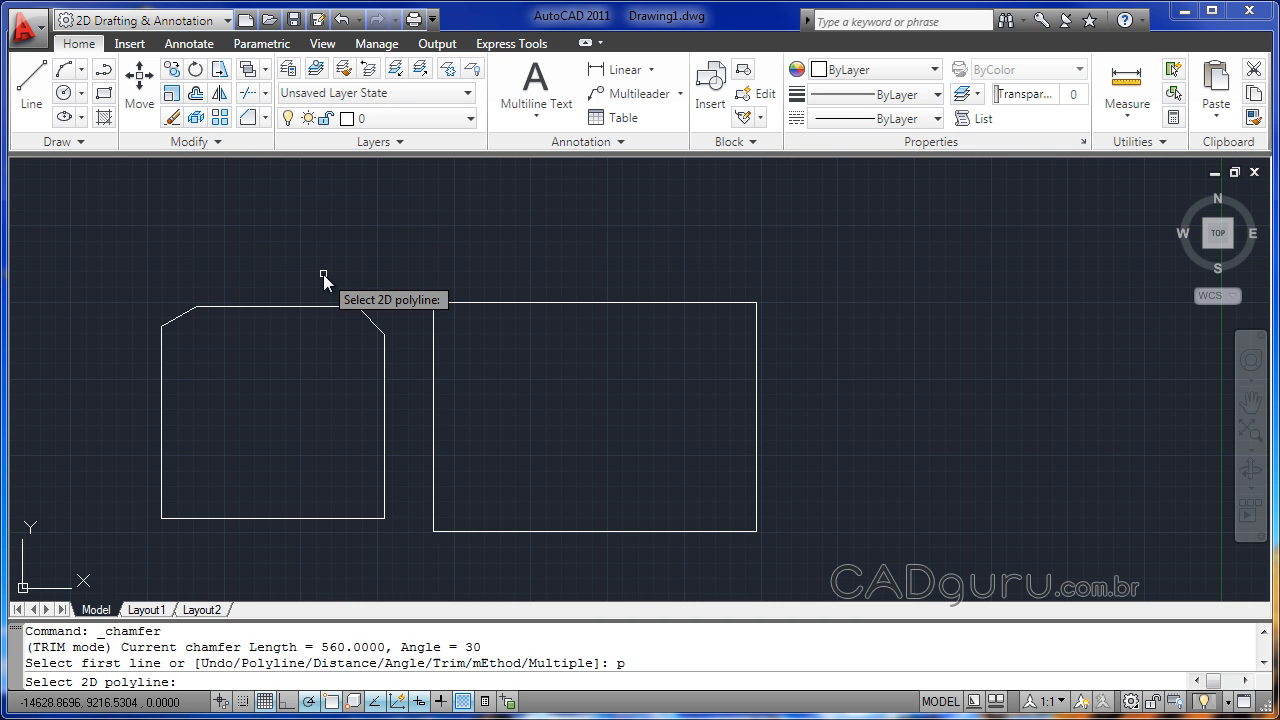
{"action": "left_click", "coordinate": [433, 368]}
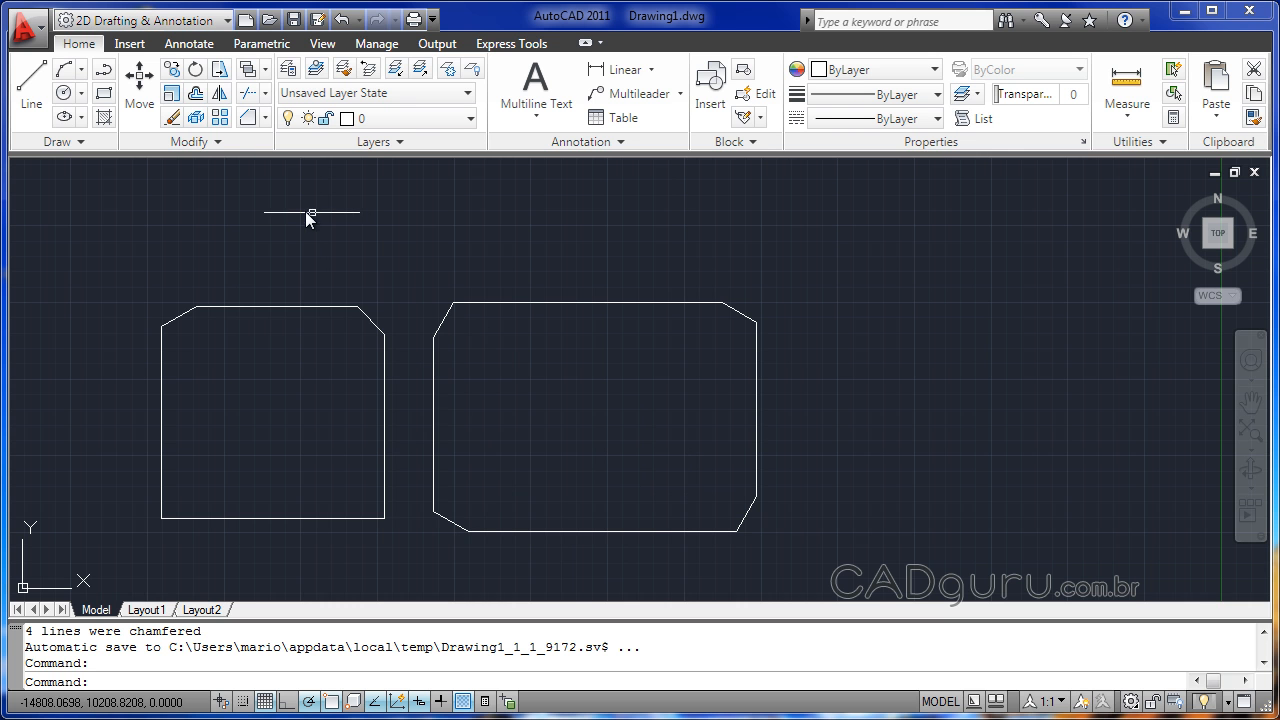
Draw a rectangle with built-in corner fillets of radius 500 in the empty area to the right of the two chamfered ones.
{"action": "left_click", "coordinate": [101, 96]}
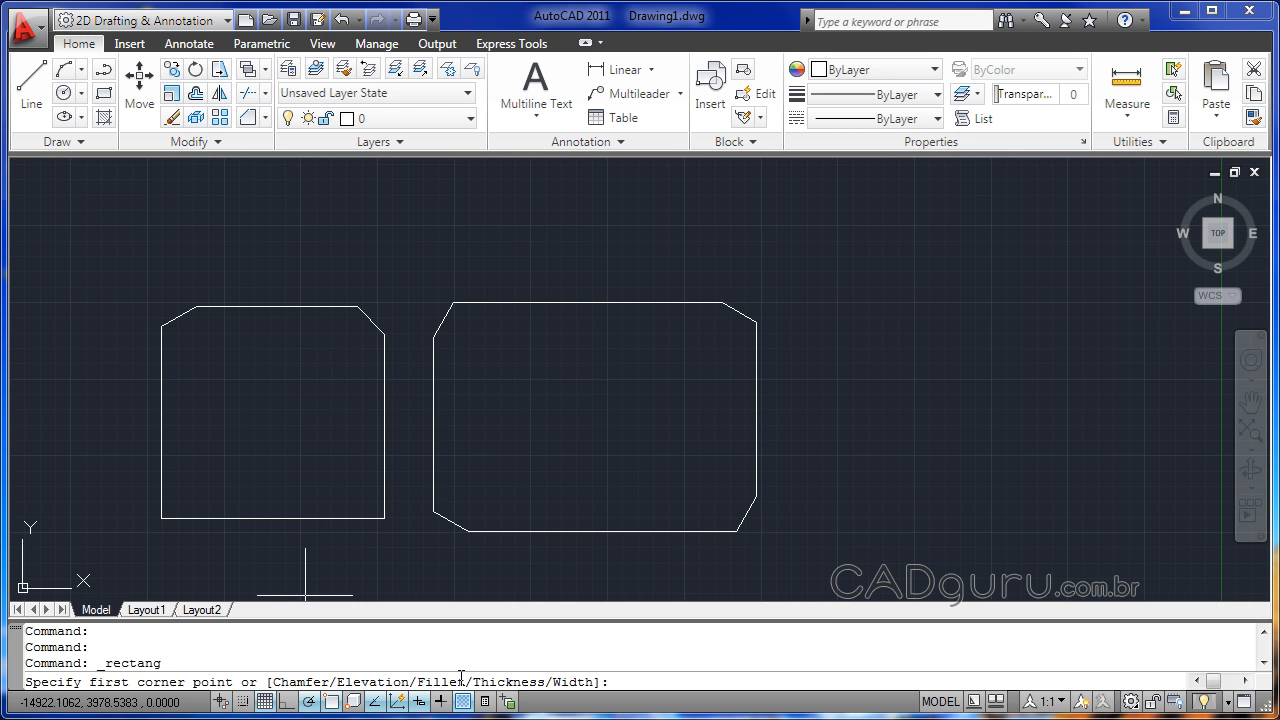
{"action": "type", "text": "f"}
{"action": "key", "text": "Return"}
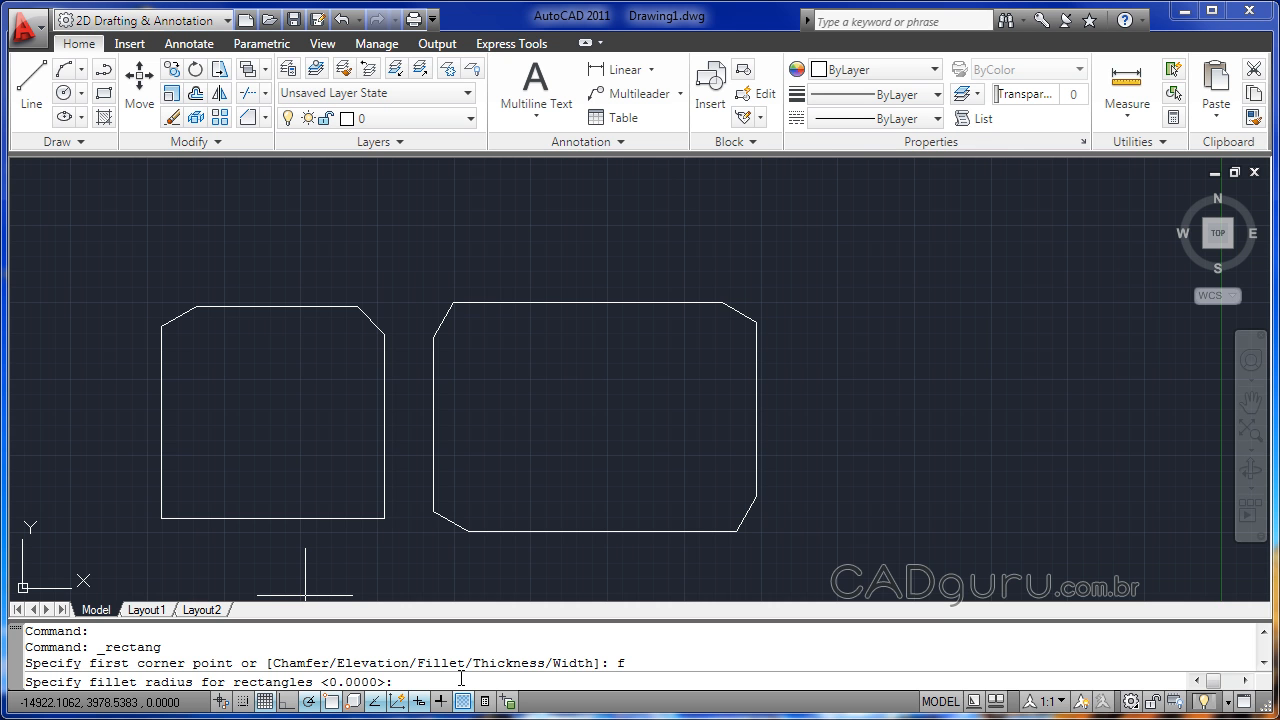
{"action": "type", "text": "500"}
{"action": "key", "text": "Return"}
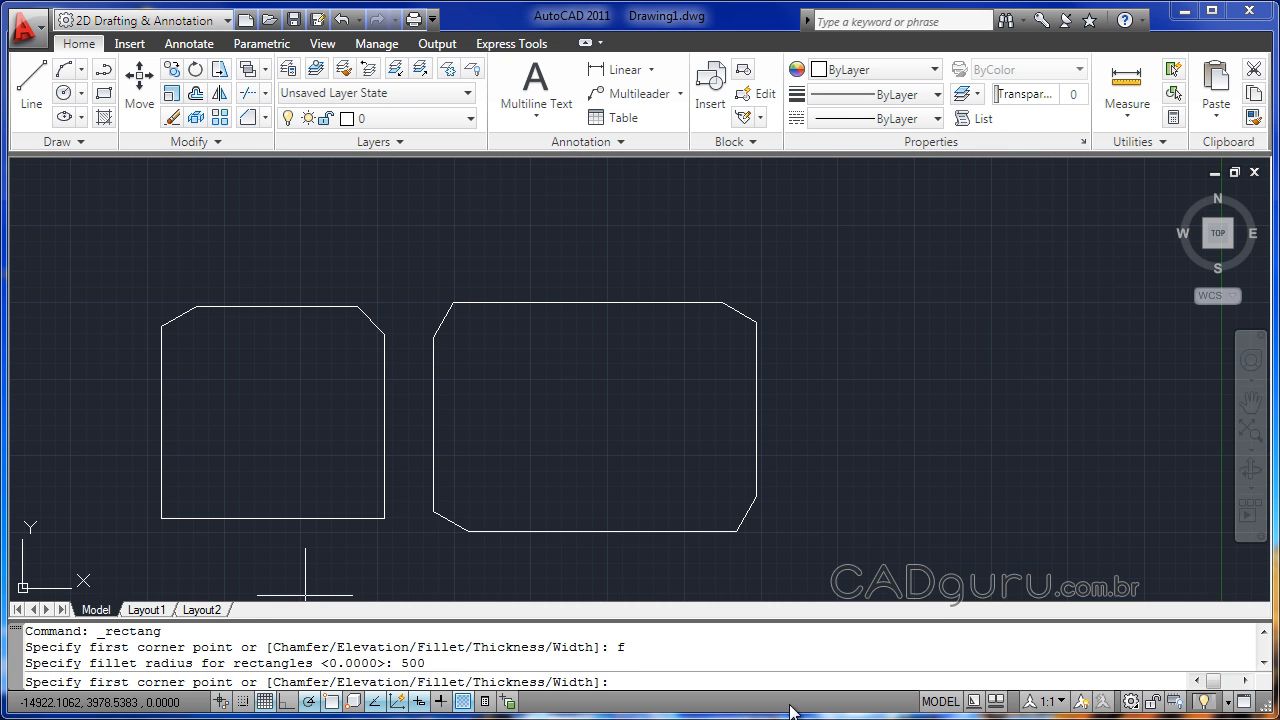
{"action": "left_click", "coordinate": [810, 231]}
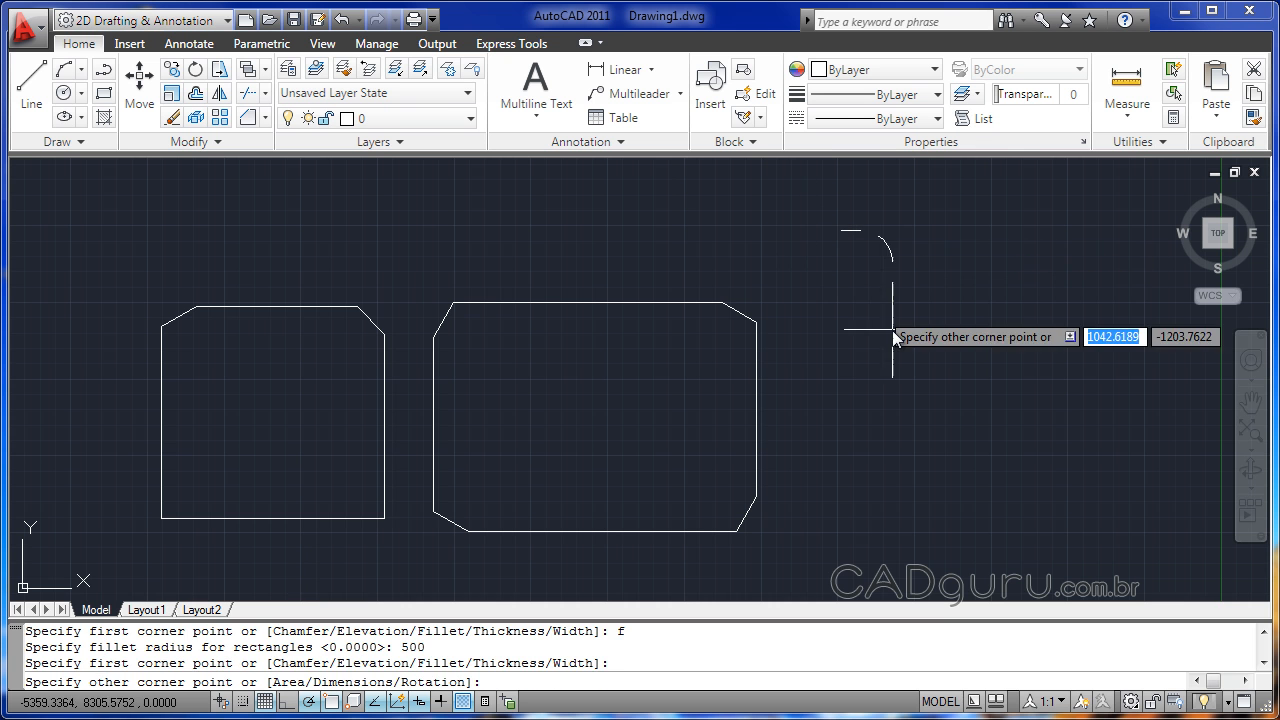
{"action": "left_click", "coordinate": [1160, 520]}
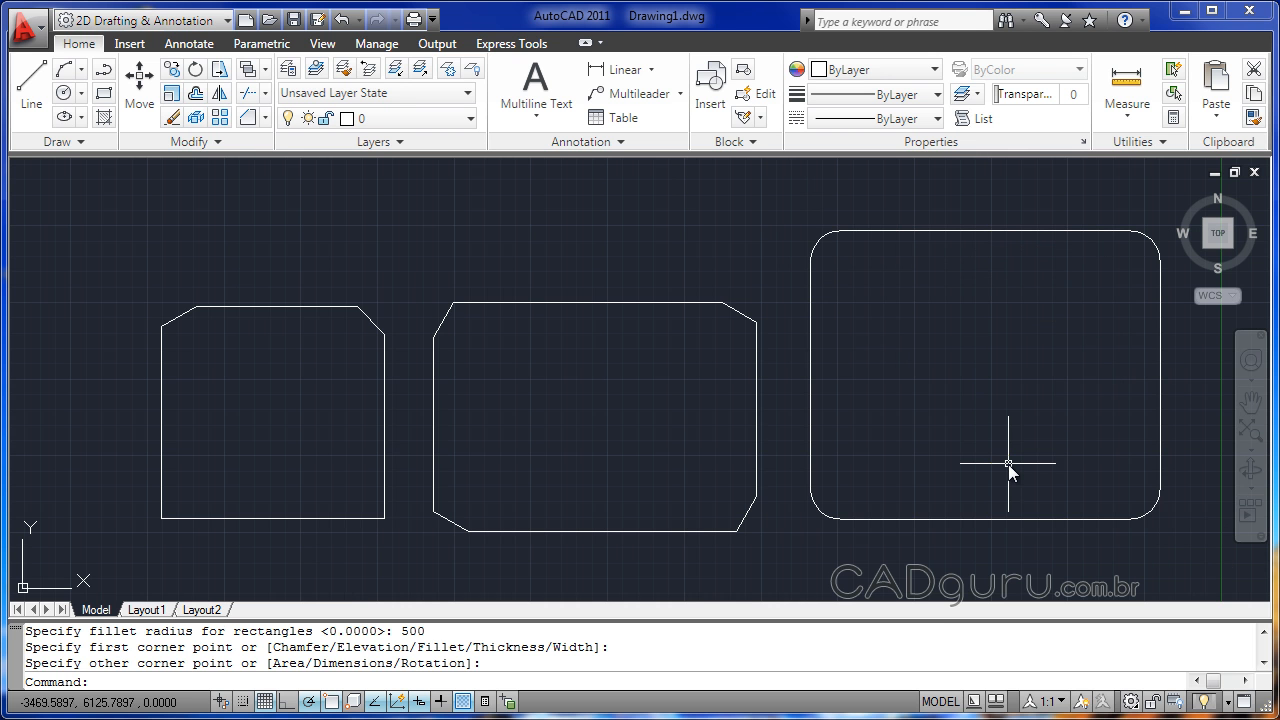
Draw a wide rectangle with built-in corner chamfers, both distances 500, in the empty area above and to the left of the existing rectangles.
{"action": "left_click", "coordinate": [105, 96]}
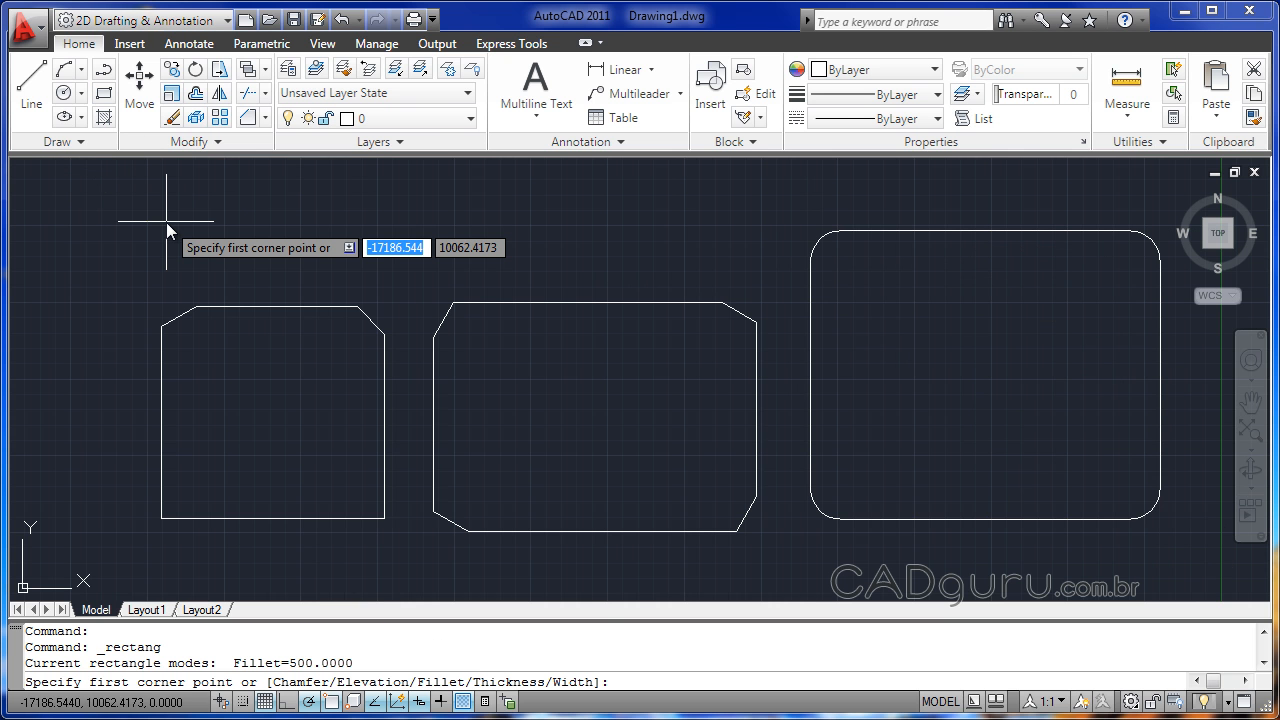
{"action": "type", "text": "c"}
{"action": "key", "text": "Return"}
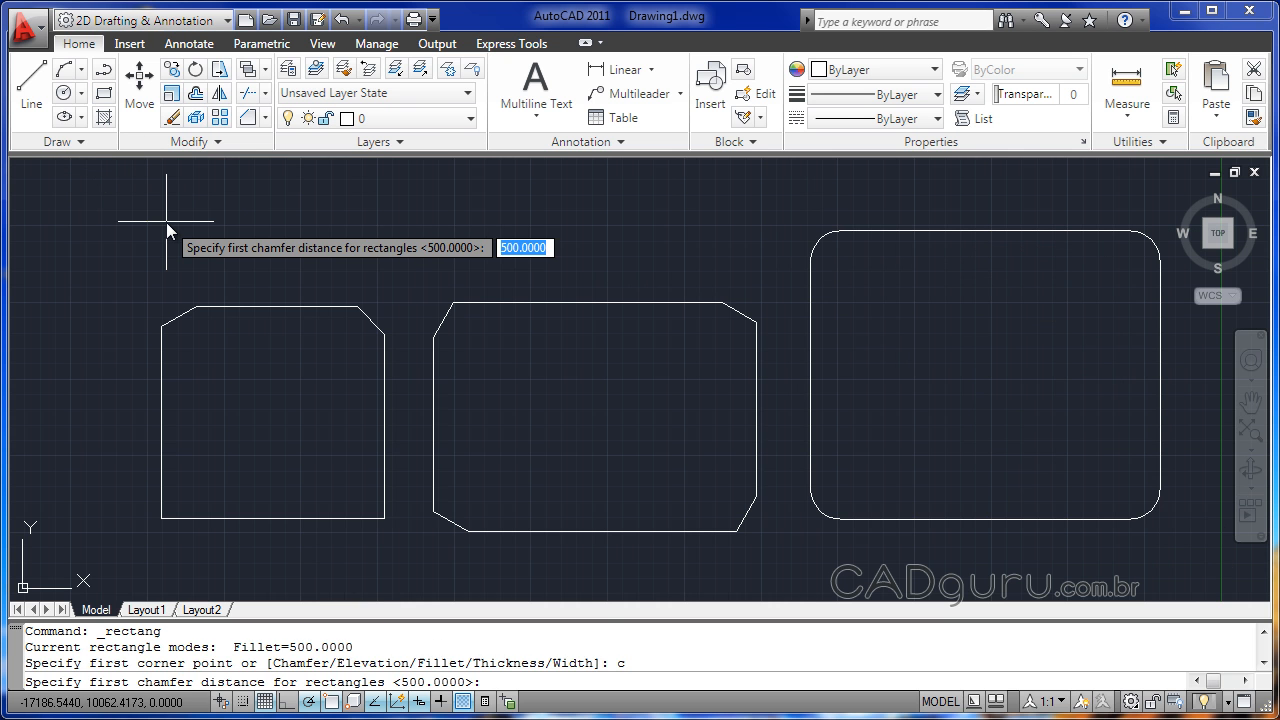
{"action": "middle_click_drag", "start_coordinate": [166, 221], "coordinate": [482, 406]}
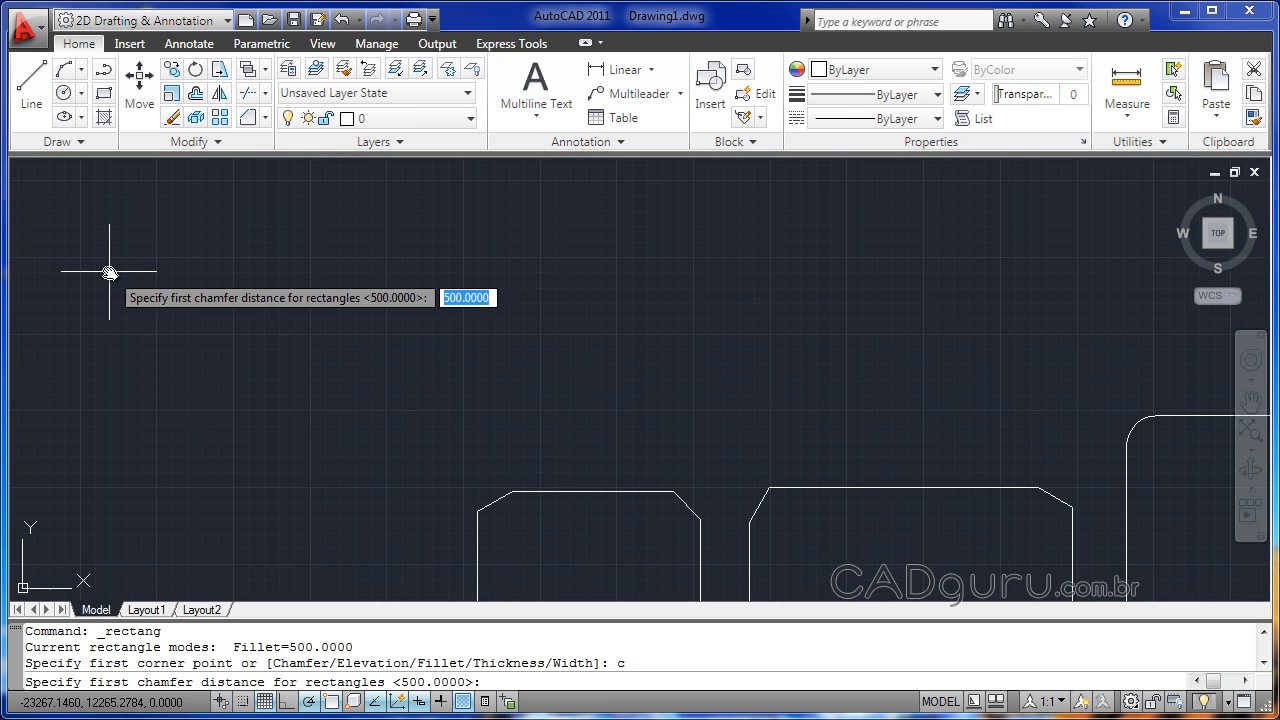
{"action": "middle_click_drag", "start_coordinate": [109, 272], "coordinate": [295, 395]}
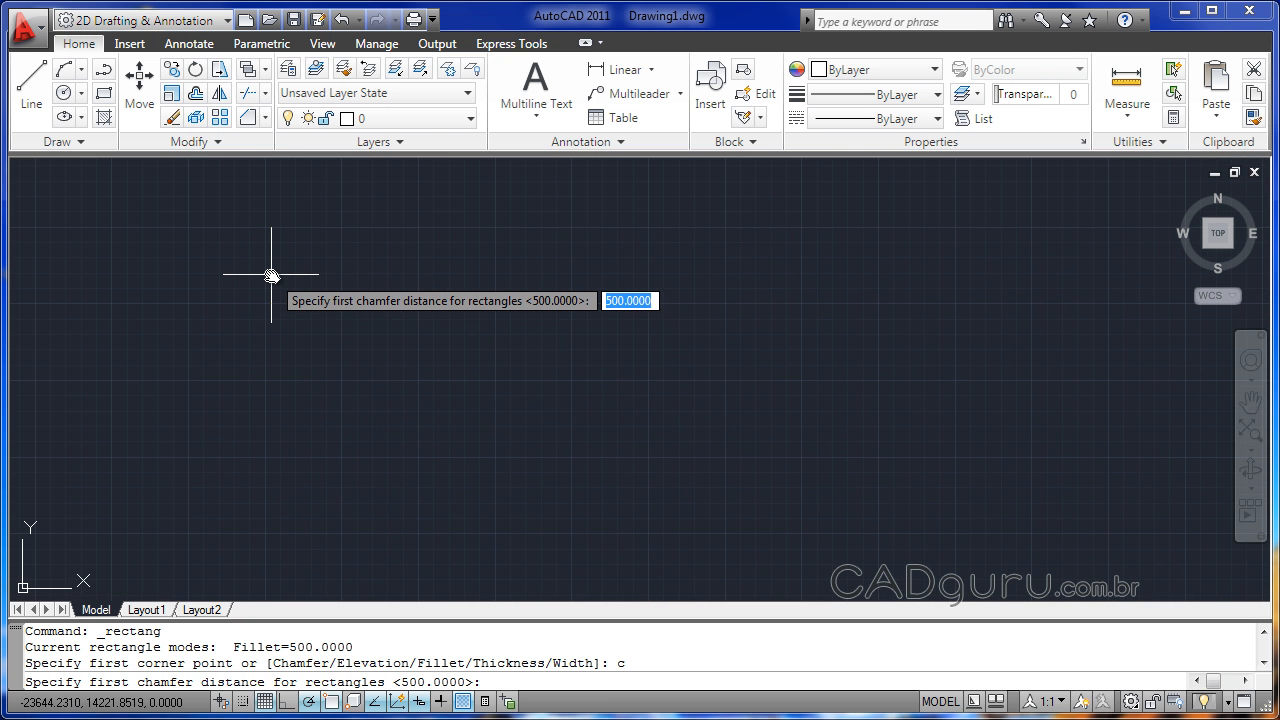
{"action": "key", "text": "Return"}
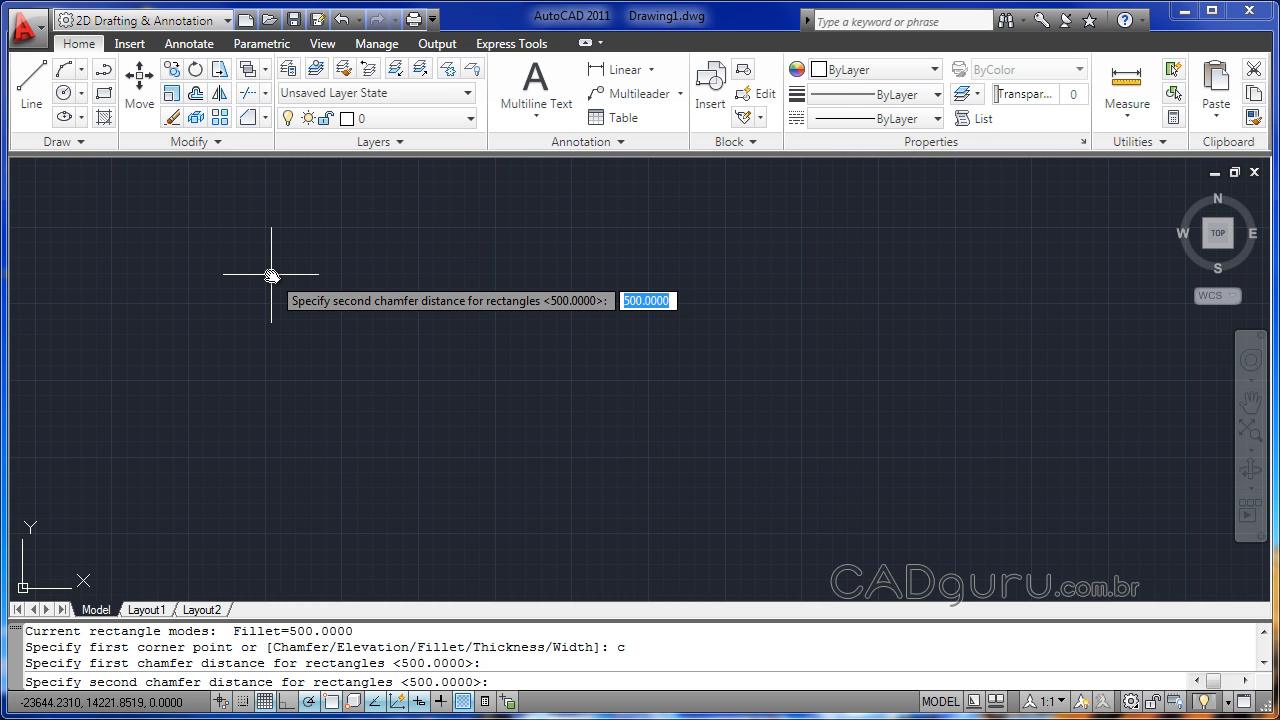
{"action": "key", "text": "Return"}
{"action": "left_click", "coordinate": [189, 229]}
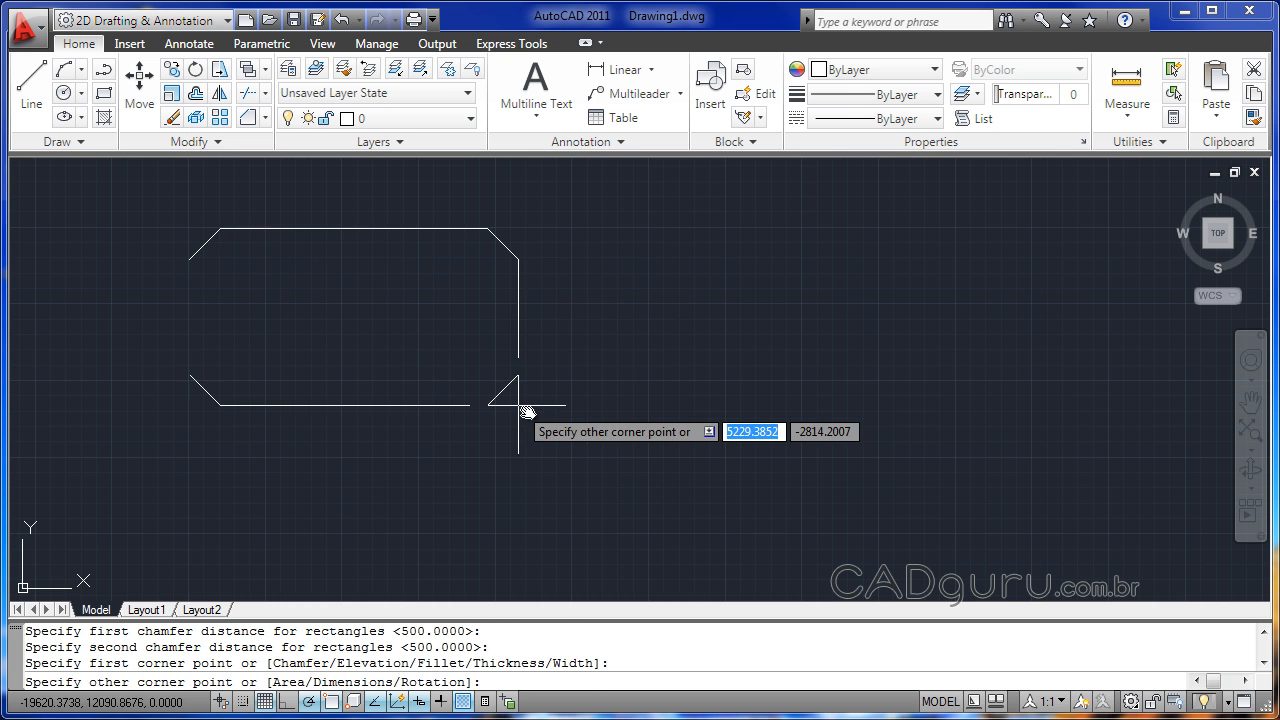
{"action": "left_click", "coordinate": [716, 522]}
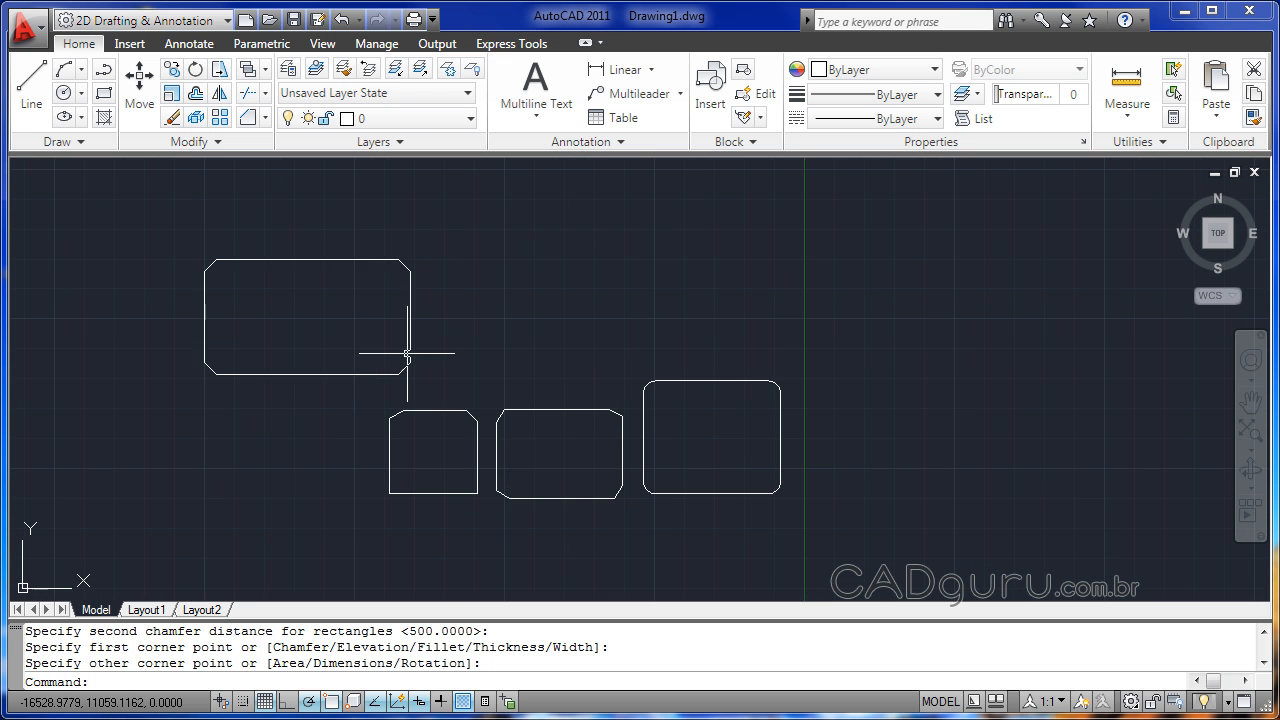
{"action": "mouse_move", "coordinate": [408, 355]}
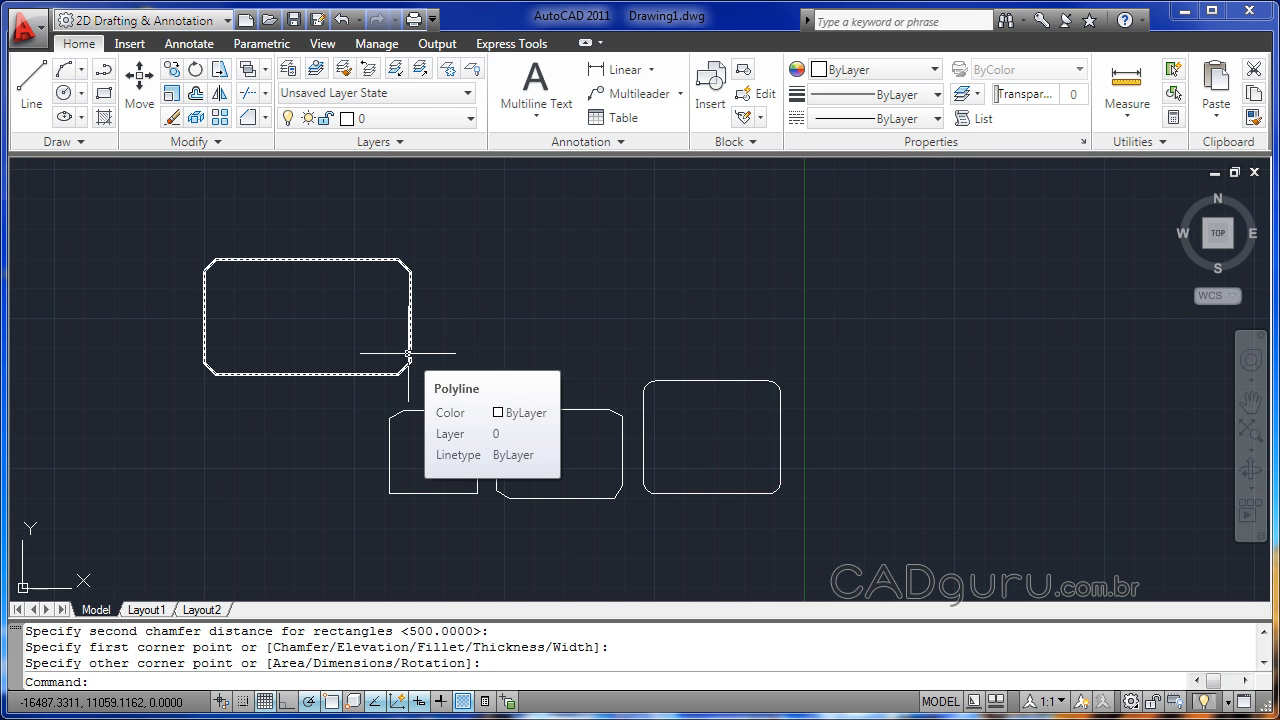